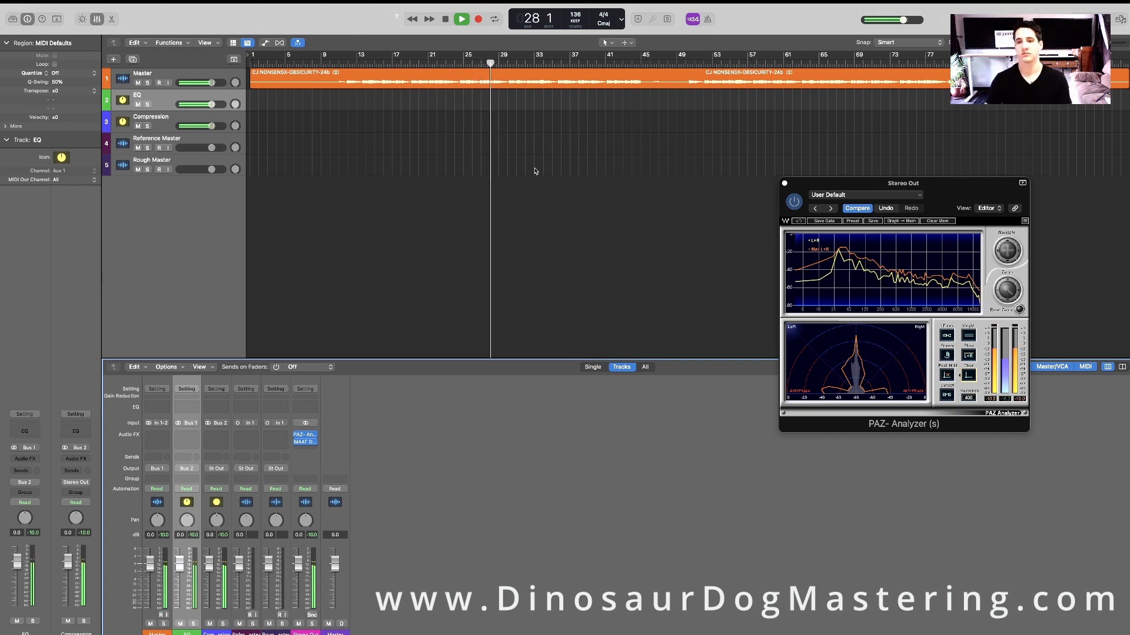
# - Stop playback and insert the Inf EQ plug-in on the EQ channel
pyautogui.press('space')
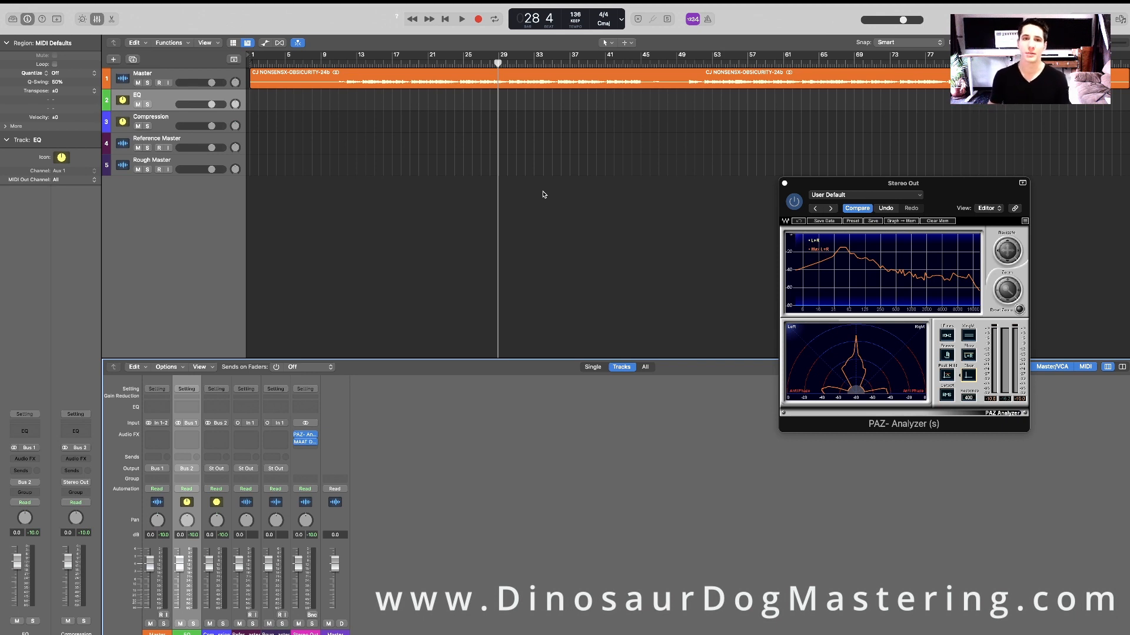
pyautogui.click(186, 439)
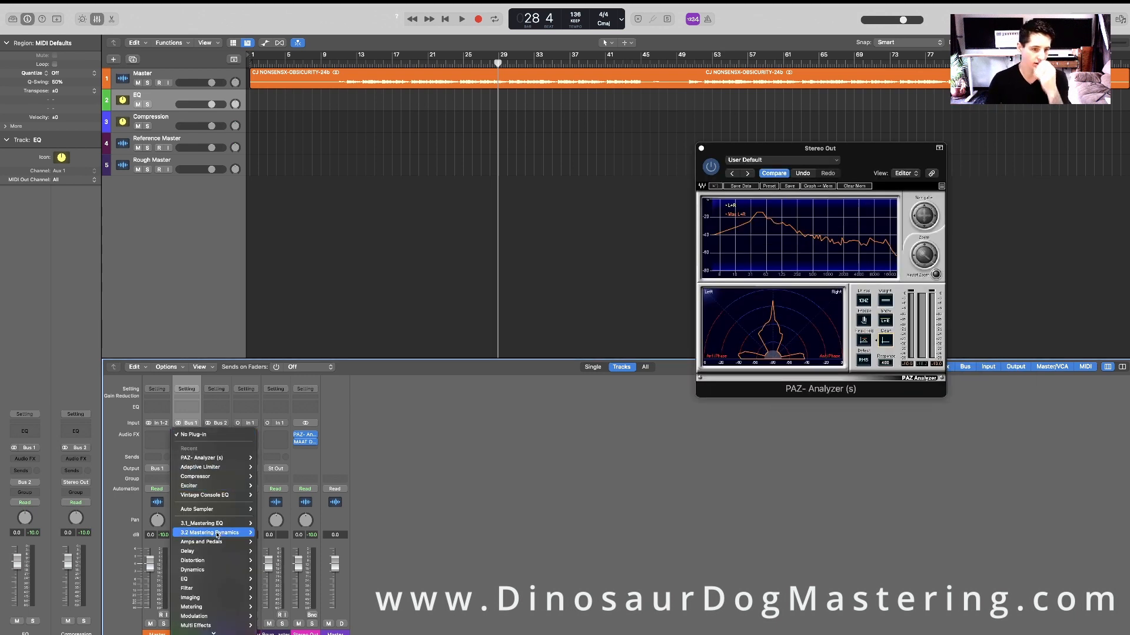
pyautogui.moveTo(224, 492)
pyautogui.moveTo(282, 505)
pyautogui.click(340, 508)
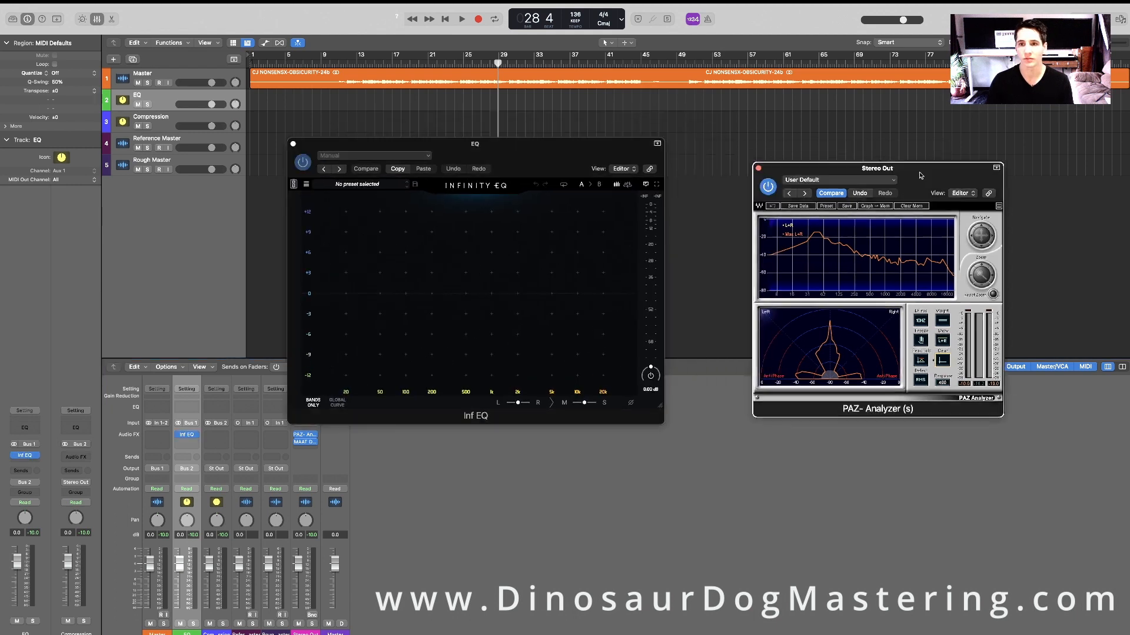
# - Add a low-cut band at about 34.4 Hz in Infinity EQ and play the song through it
pyautogui.click(464, 343)
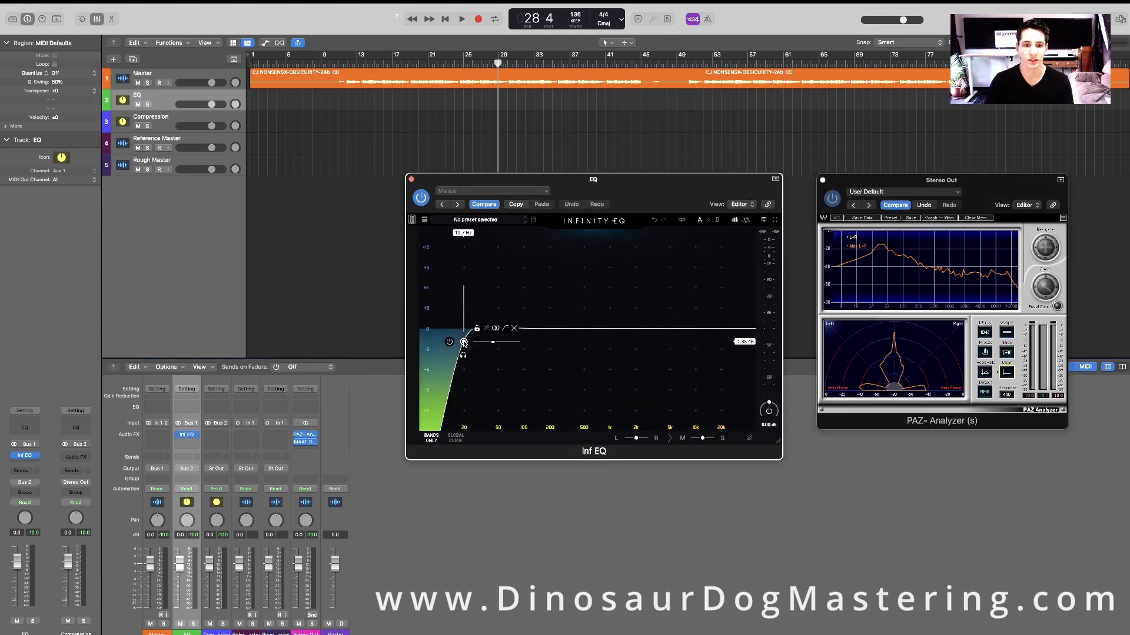
pyautogui.moveTo(463, 343); pyautogui.dragTo(484, 357)
pyautogui.moveTo(659, 200); pyautogui.dragTo(597, 141)
pyautogui.press('space')
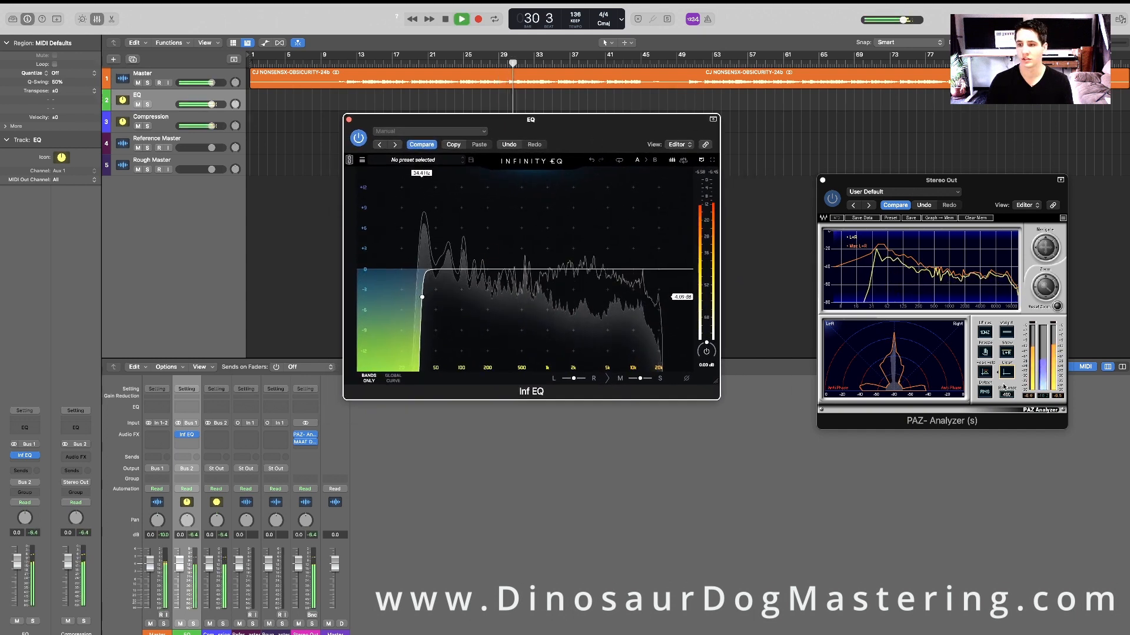
pyautogui.moveTo(610, 148); pyautogui.dragTo(657, 118)
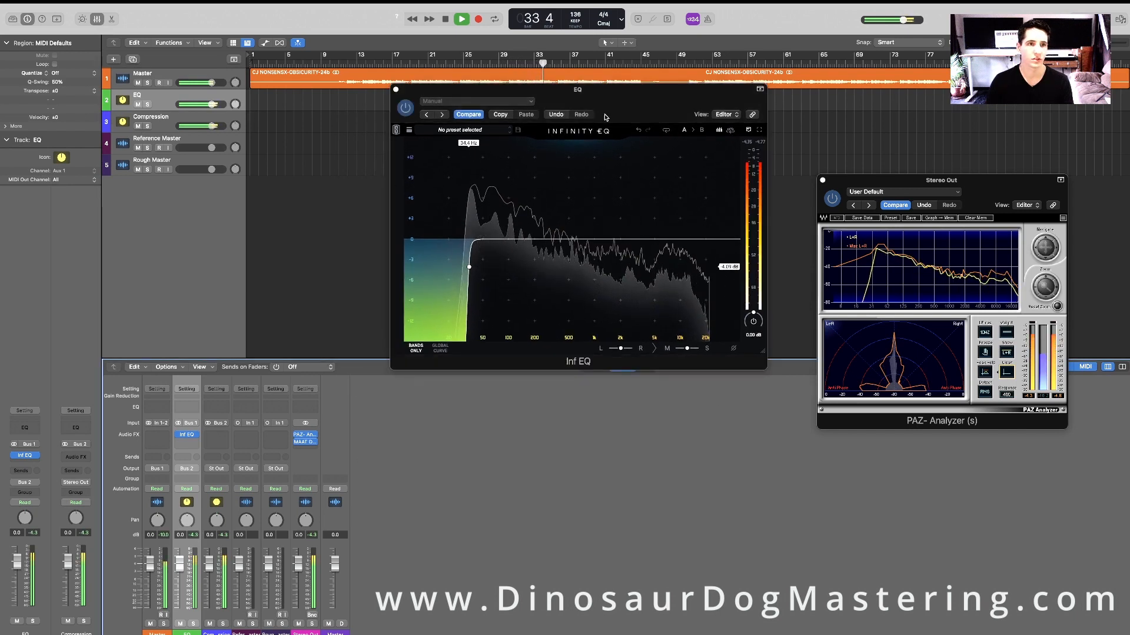
pyautogui.moveTo(622, 103); pyautogui.dragTo(631, 157)
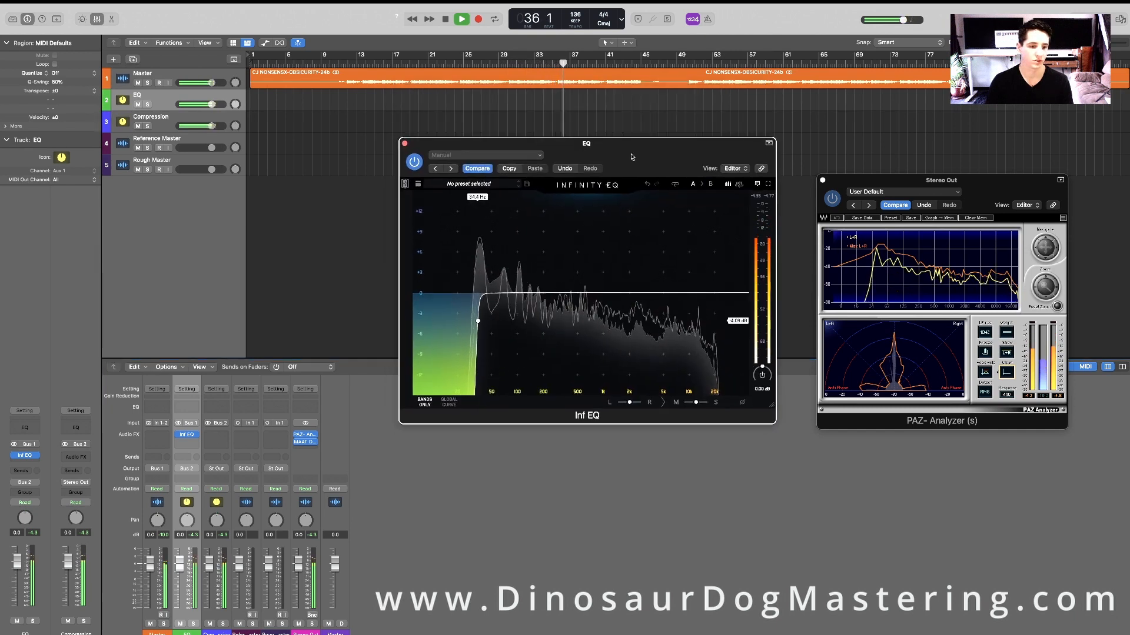
# - Compare the song with Infinity EQ bypassed and enabled, resetting the EQ channel's peak level in between
pyautogui.moveTo(631, 157); pyautogui.dragTo(624, 133)
pyautogui.click(406, 138)
pyautogui.moveTo(416, 130); pyautogui.dragTo(420, 134)
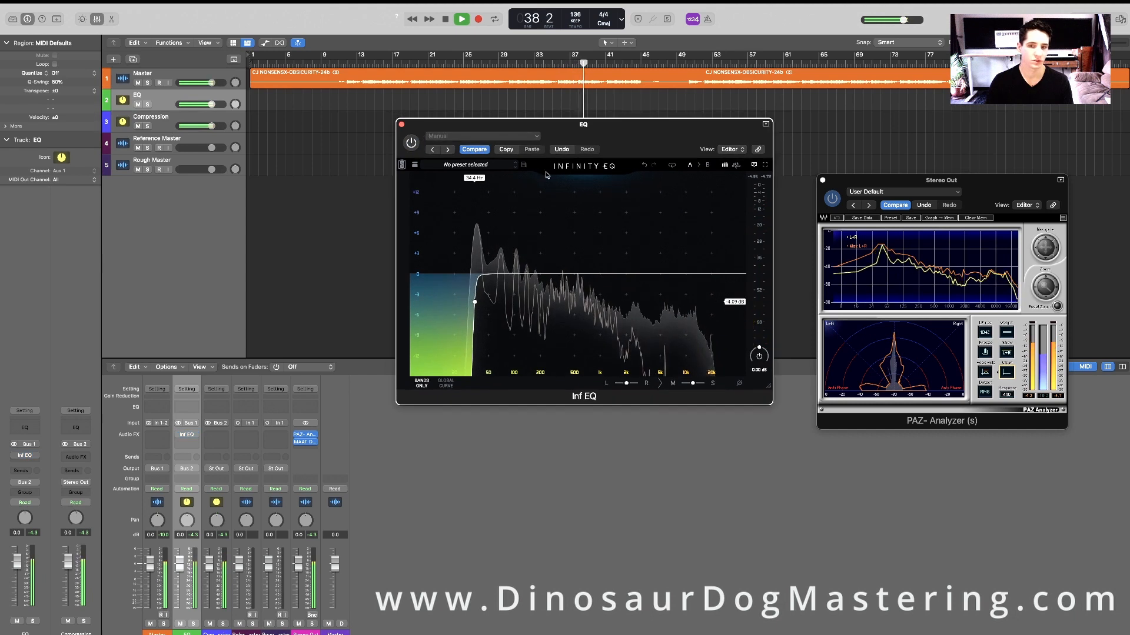
pyautogui.click(198, 543)
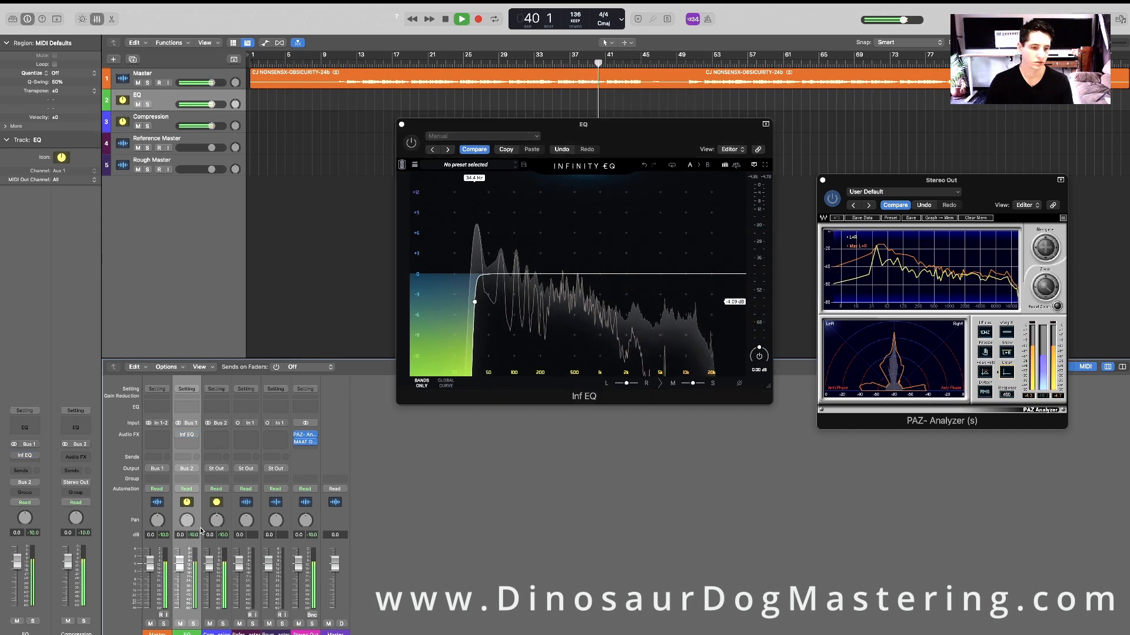
pyautogui.click(410, 143)
pyautogui.click(411, 143)
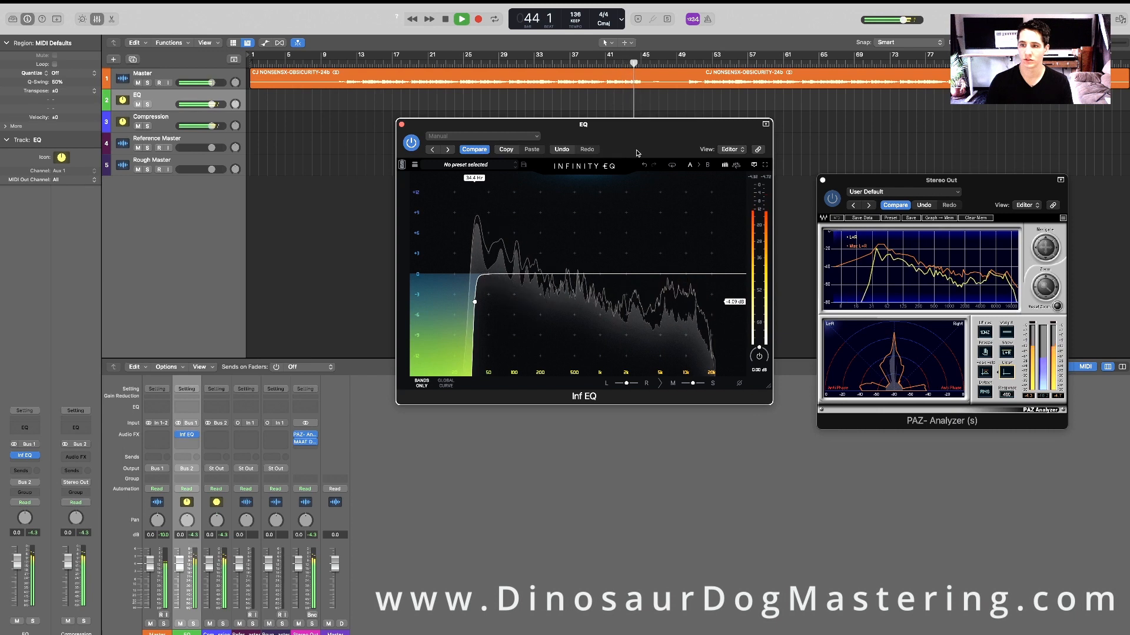
pyautogui.moveTo(637, 153); pyautogui.dragTo(639, 159)
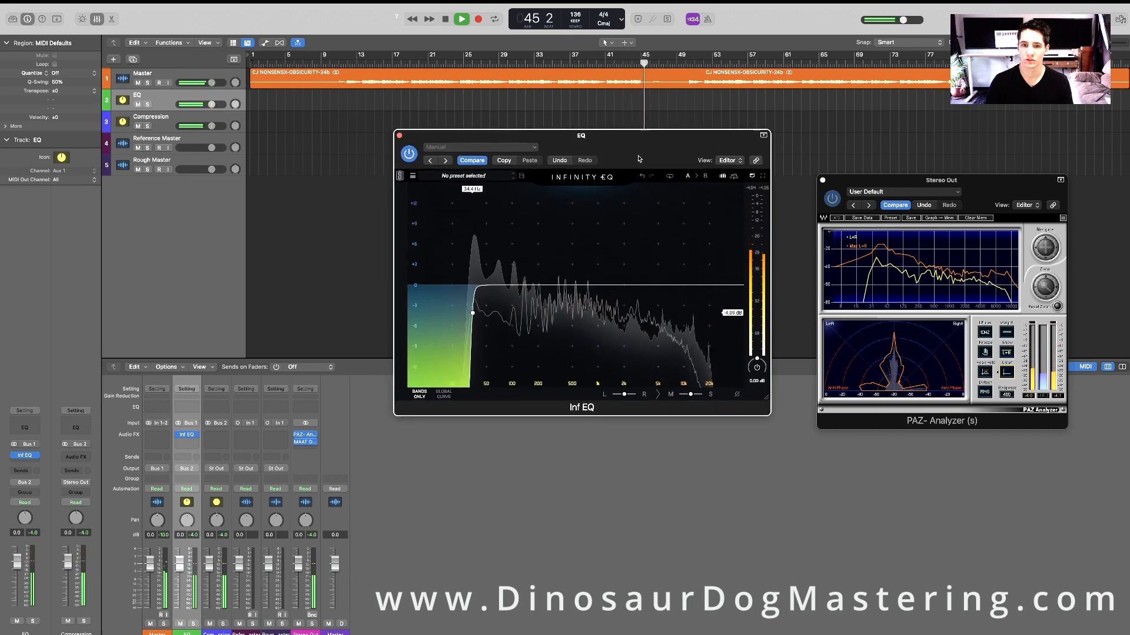
# - Close Infinity EQ and insert the Vintage Tube EQ below it on the EQ channel
pyautogui.click(399, 135)
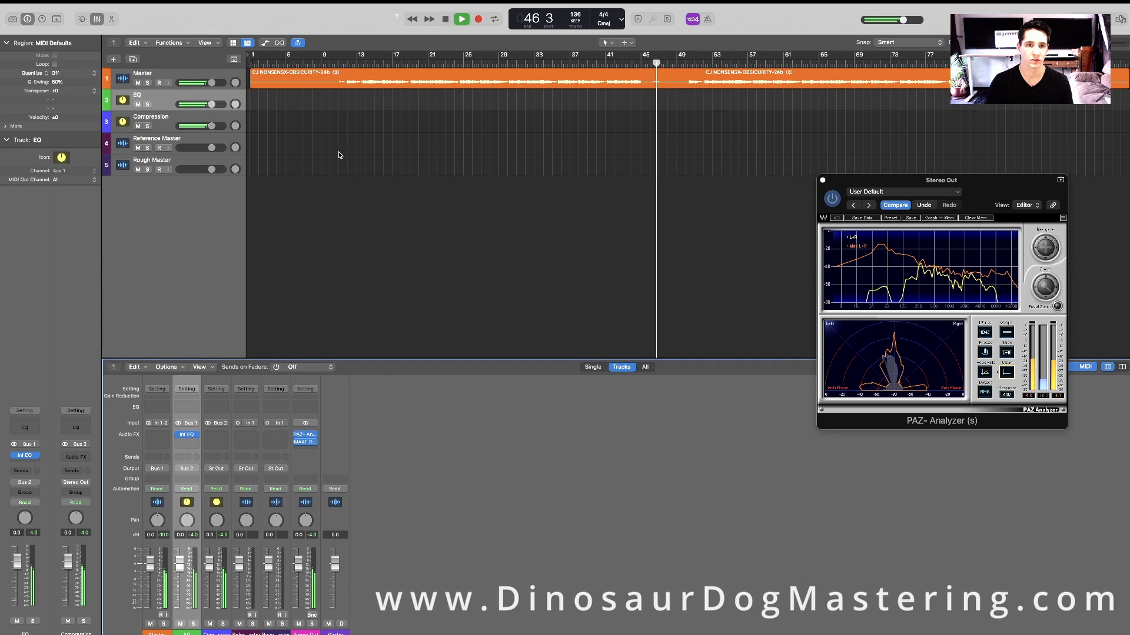
pyautogui.click(180, 438)
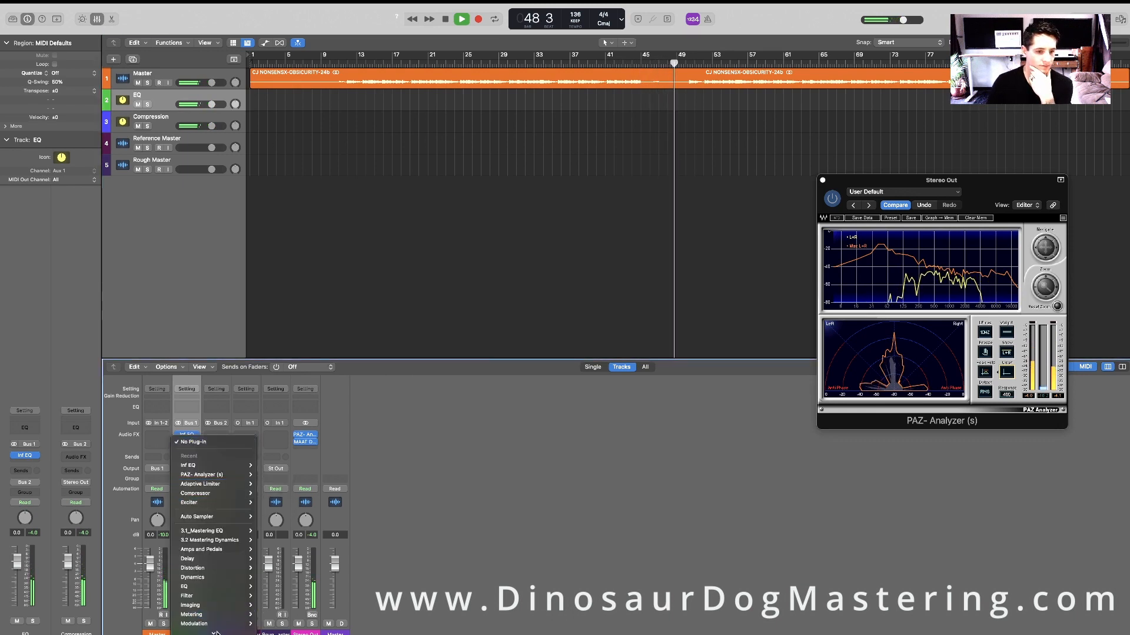
pyautogui.moveTo(217, 518)
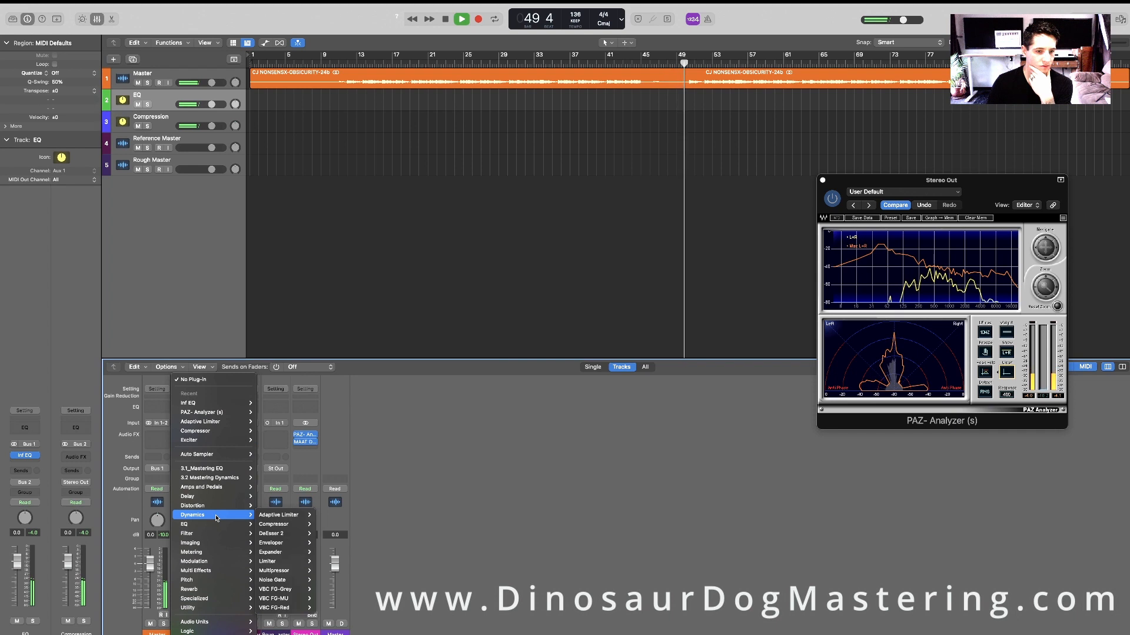
pyautogui.moveTo(212, 468)
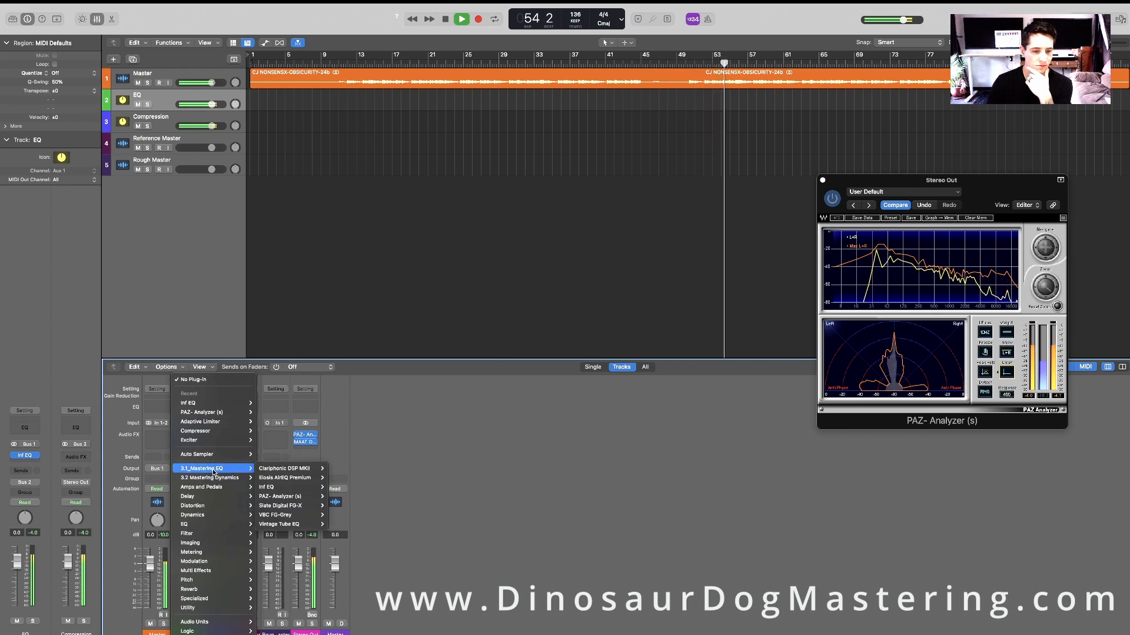
pyautogui.click(341, 525)
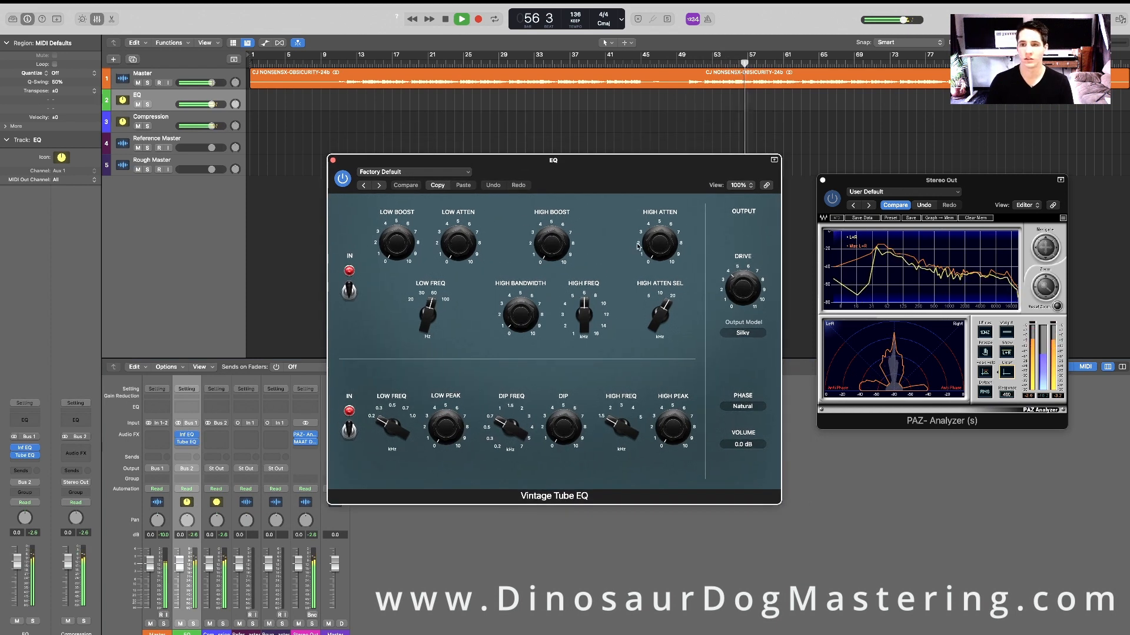
pyautogui.moveTo(684, 183); pyautogui.dragTo(689, 158)
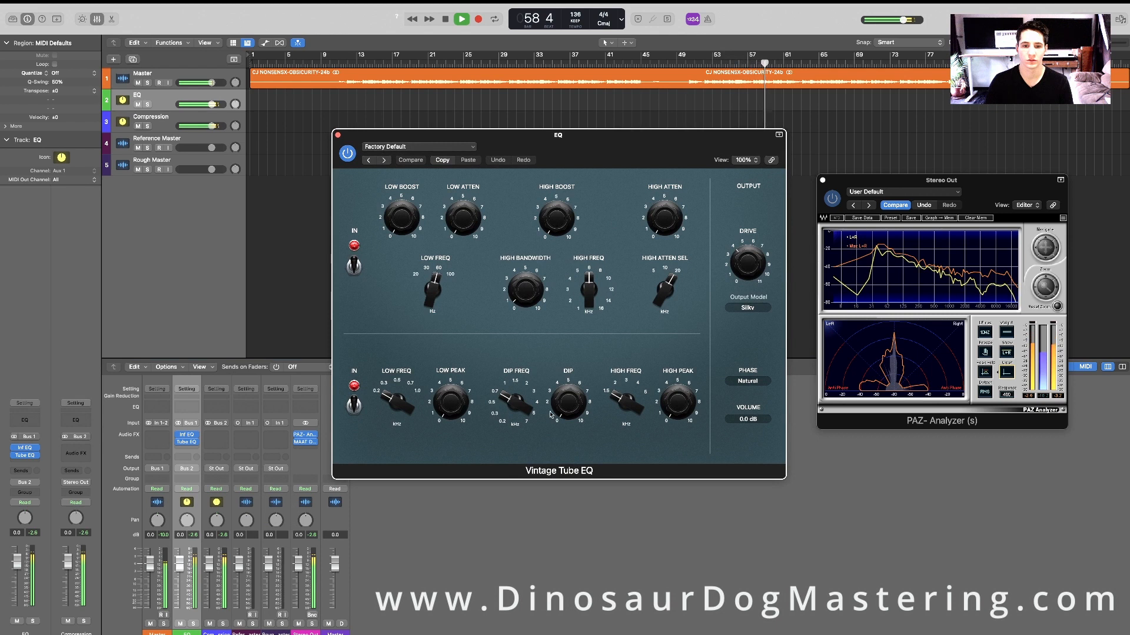
# - Set High Freq to about 1.9 kHz and High Peak to about 3.2, and compare with the lower EQ section switched off
pyautogui.moveTo(679, 407); pyautogui.dragTo(675, 364)
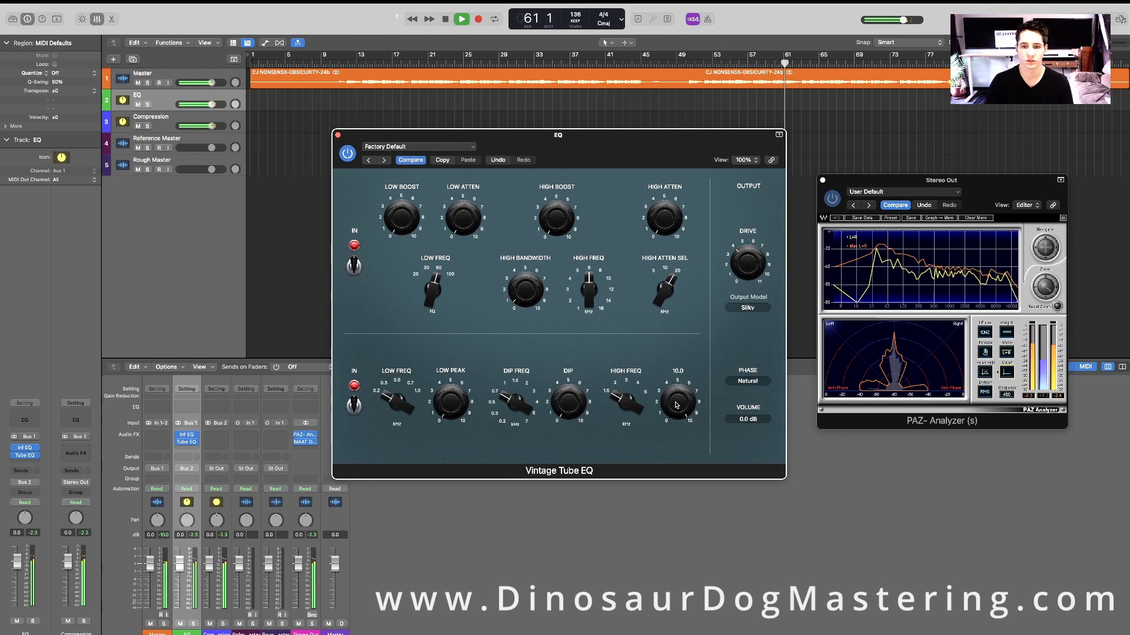
pyautogui.moveTo(624, 405)
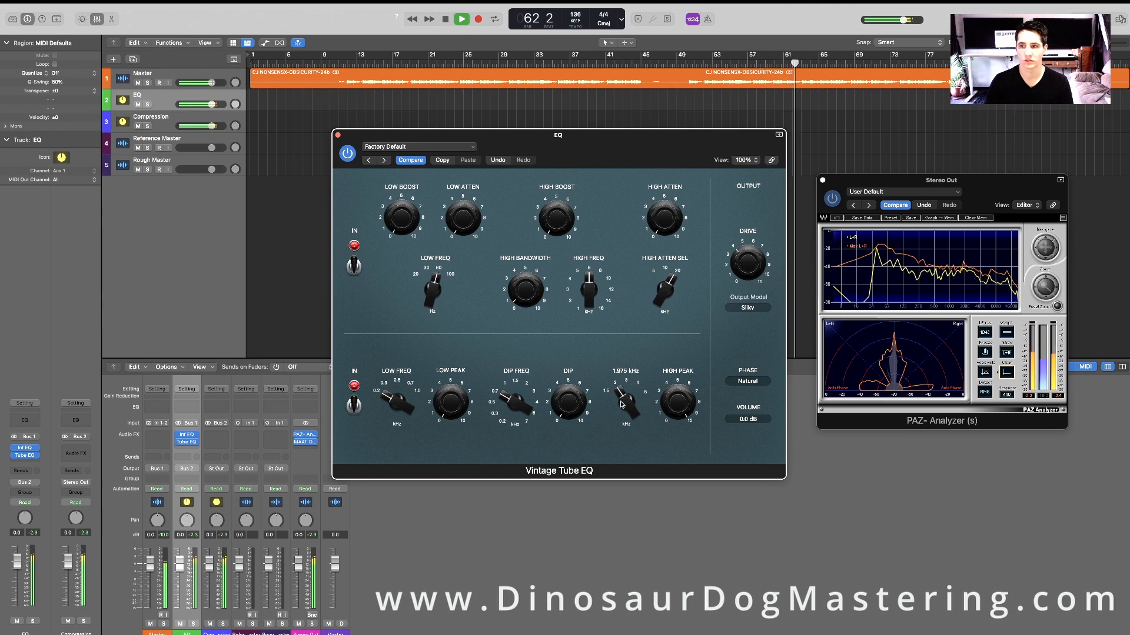
pyautogui.moveTo(622, 404)
pyautogui.mouseDown()
pyautogui.moveTo(628, 389)
pyautogui.moveTo(624, 410)
pyautogui.mouseUp()
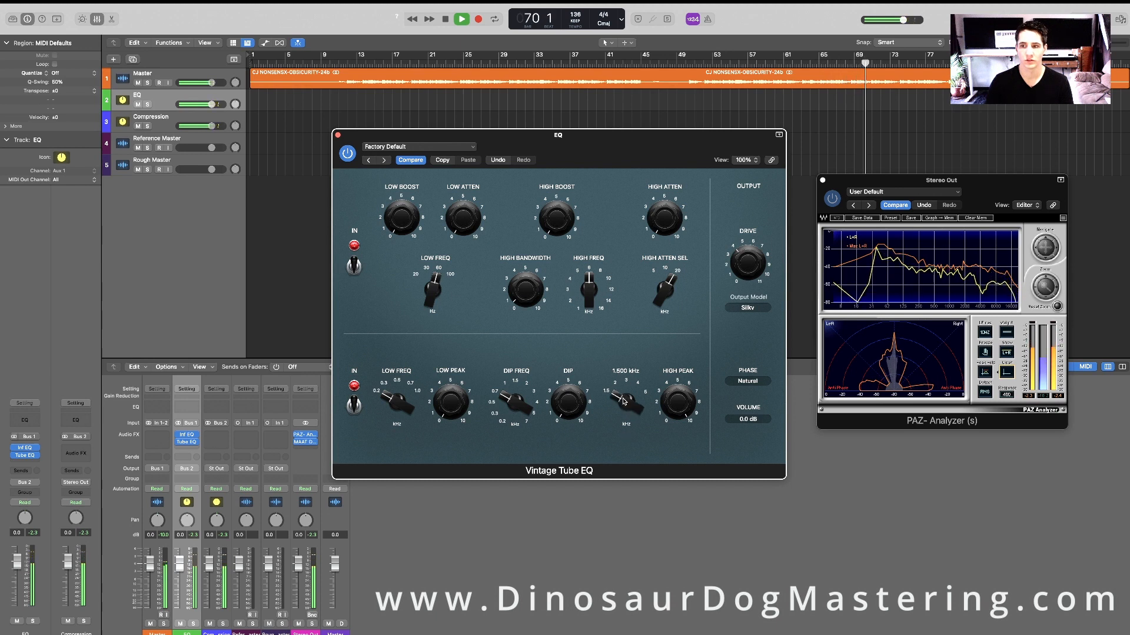
pyautogui.moveTo(624, 403); pyautogui.dragTo(626, 402)
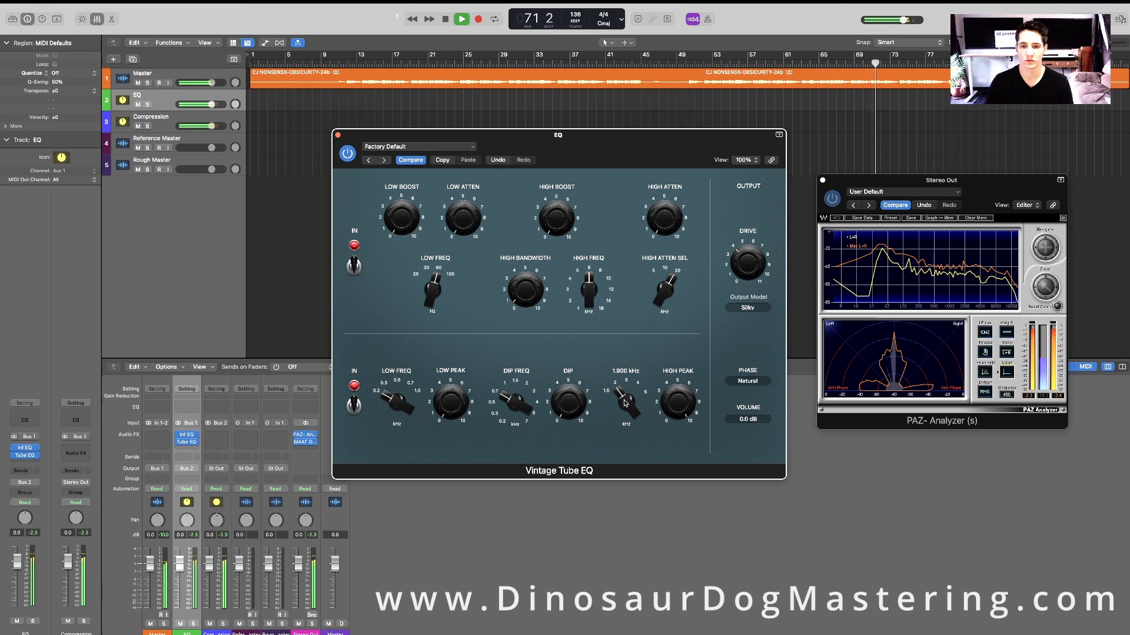
pyautogui.moveTo(684, 403); pyautogui.dragTo(682, 410)
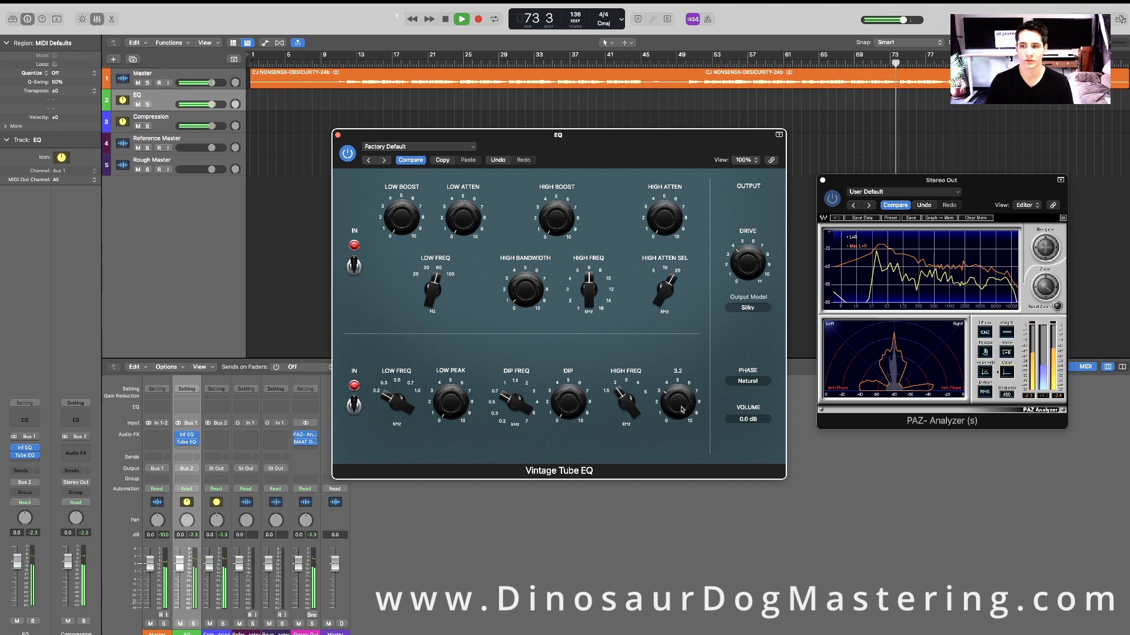
pyautogui.click(355, 407)
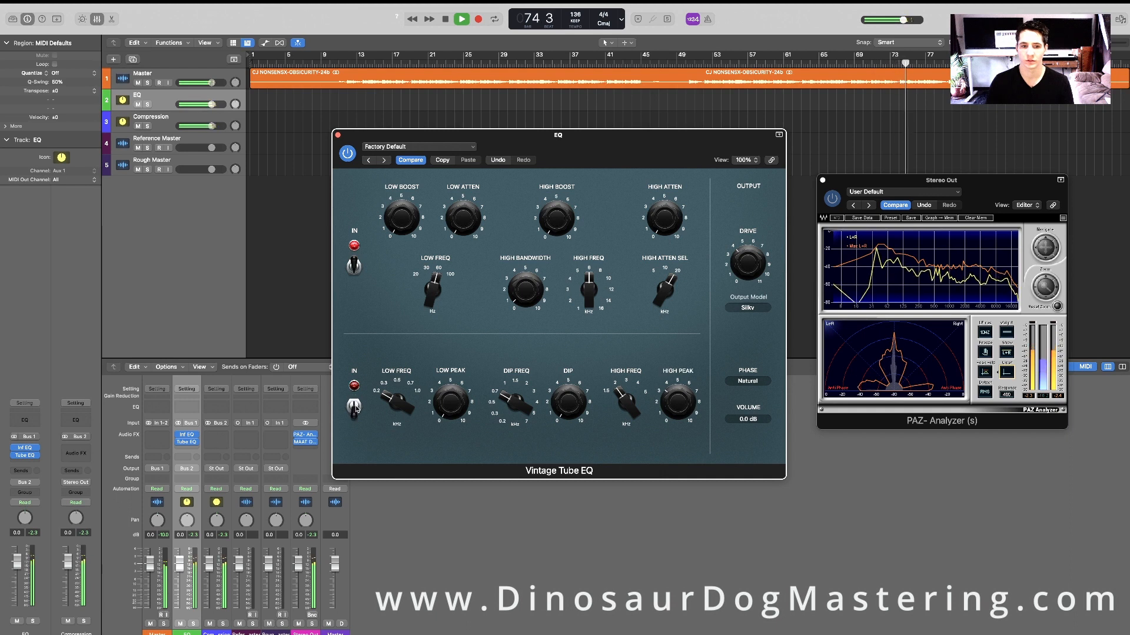
pyautogui.click(355, 407)
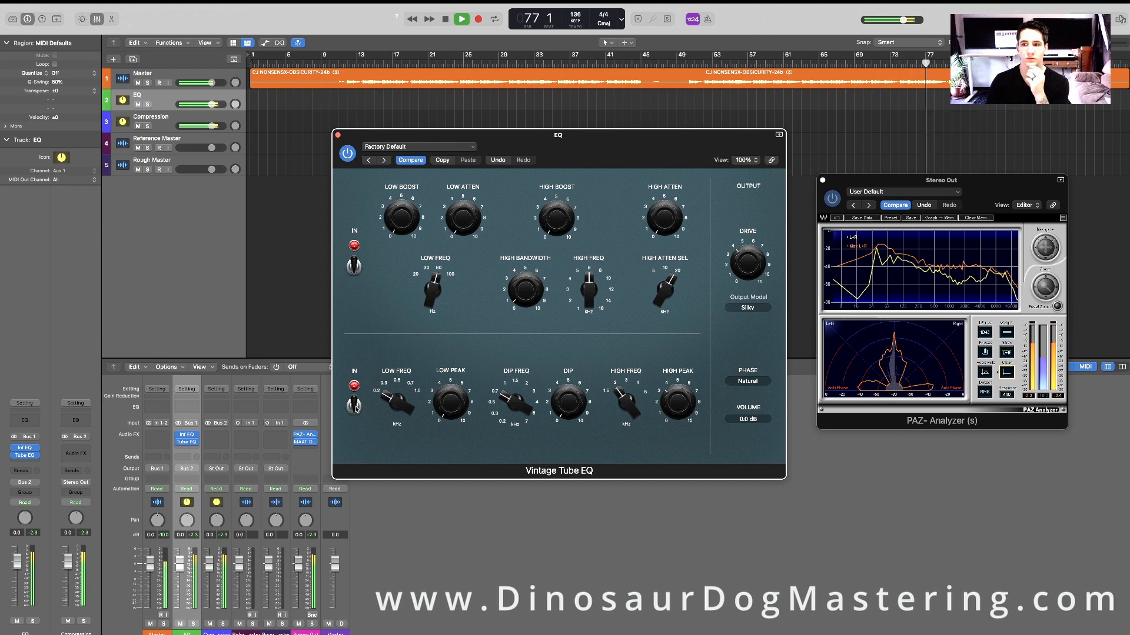
# - Try Low Atten at 10.0 while replaying the song from about bar 25, and turn it back down
pyautogui.click(391, 226)
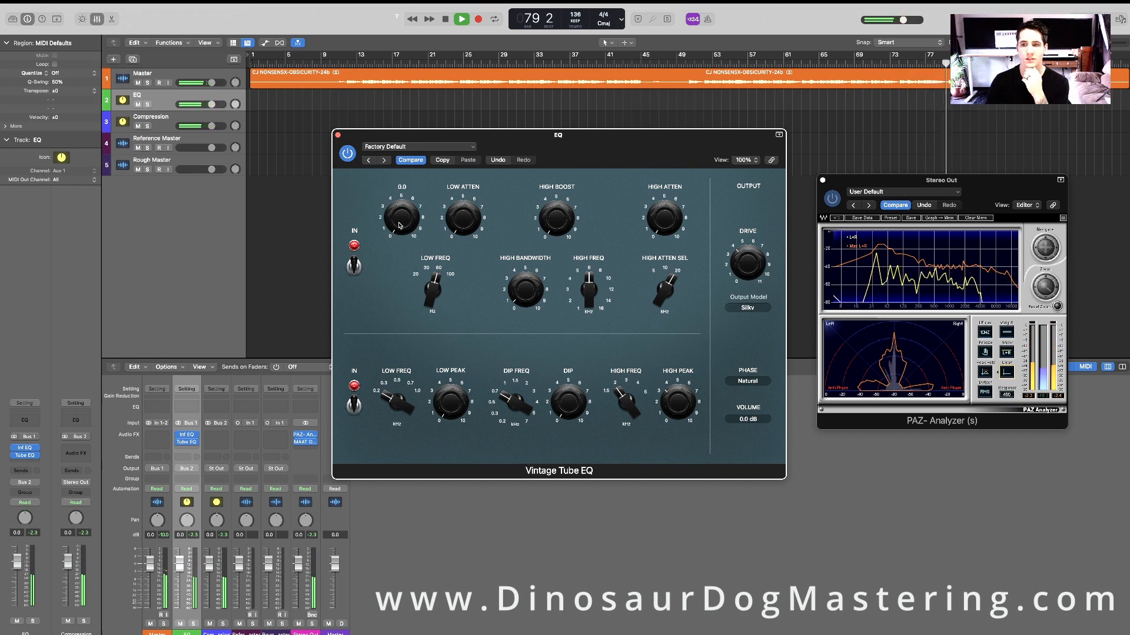
pyautogui.moveTo(444, 305)
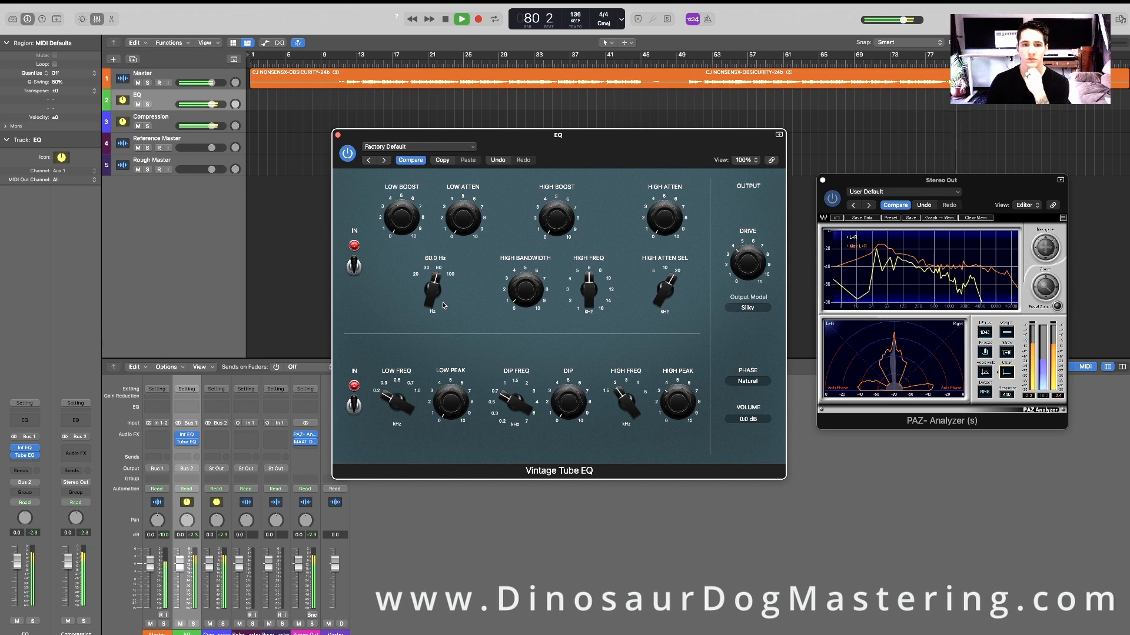
pyautogui.moveTo(474, 231)
pyautogui.mouseDown()
pyautogui.moveTo(466, 205)
pyautogui.moveTo(464, 215)
pyautogui.mouseUp()
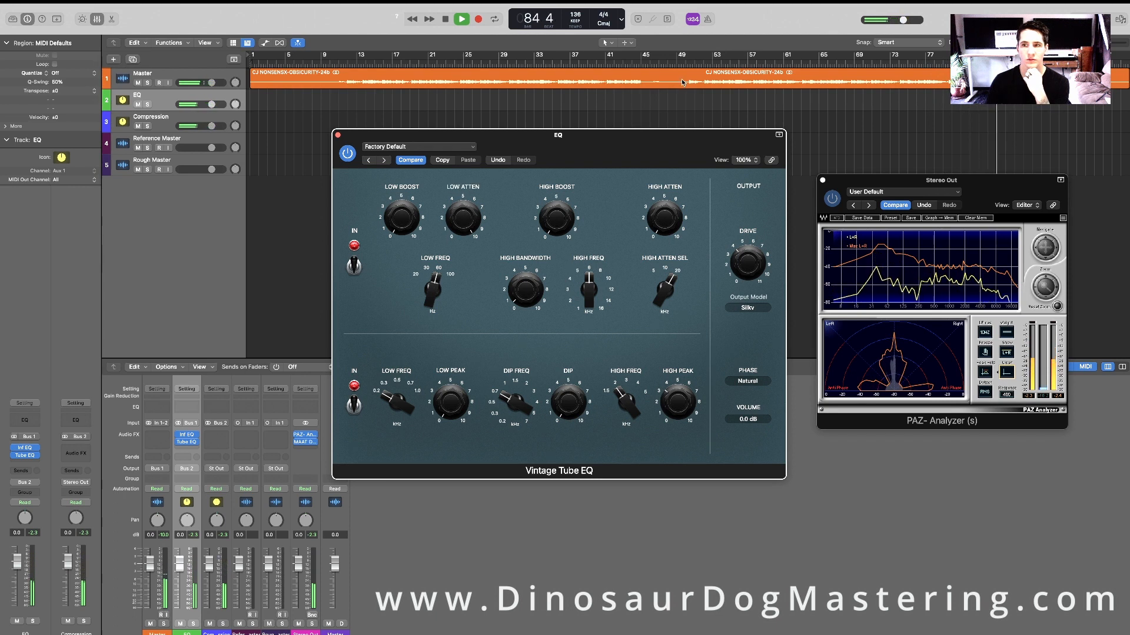
pyautogui.click(465, 63)
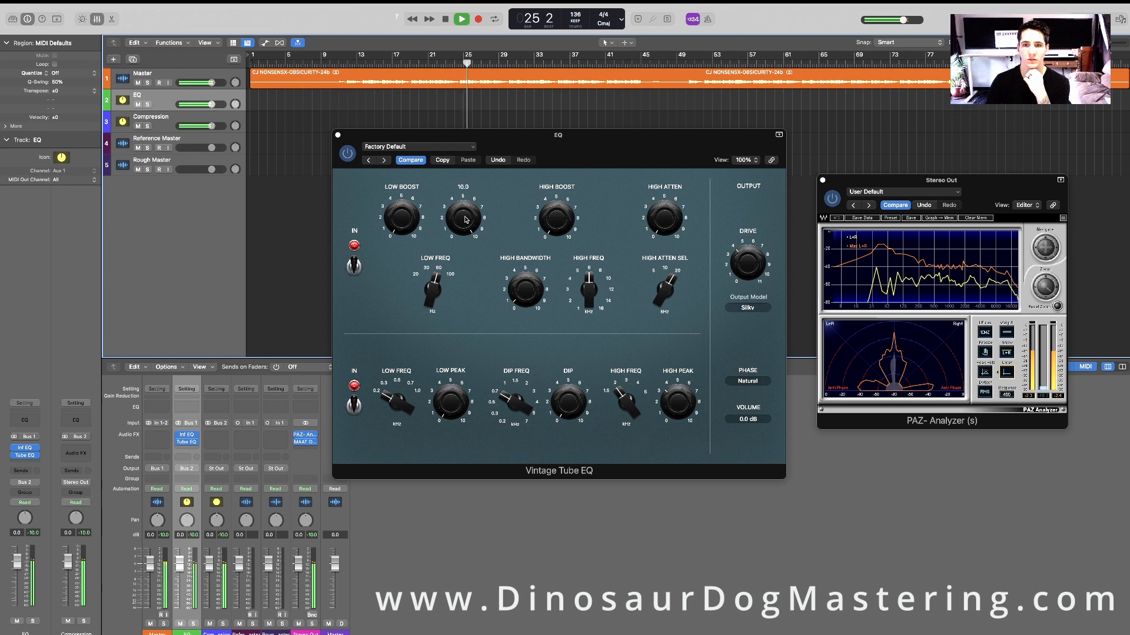
pyautogui.moveTo(466, 219); pyautogui.dragTo(451, 449)
# - Audition Low Boost up to 3.0 at higher Low Freq settings, then lower Low Freq to about 55.5 Hz and Low Boost to about 0.5
pyautogui.moveTo(397, 220); pyautogui.dragTo(397, 214)
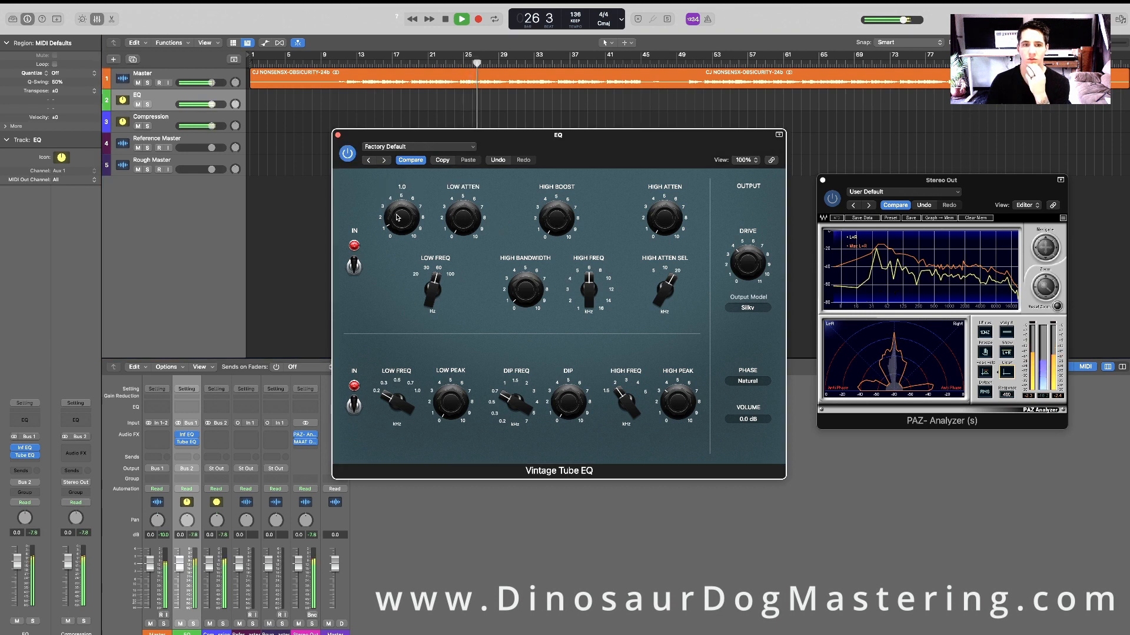
pyautogui.moveTo(434, 290); pyautogui.dragTo(434, 272)
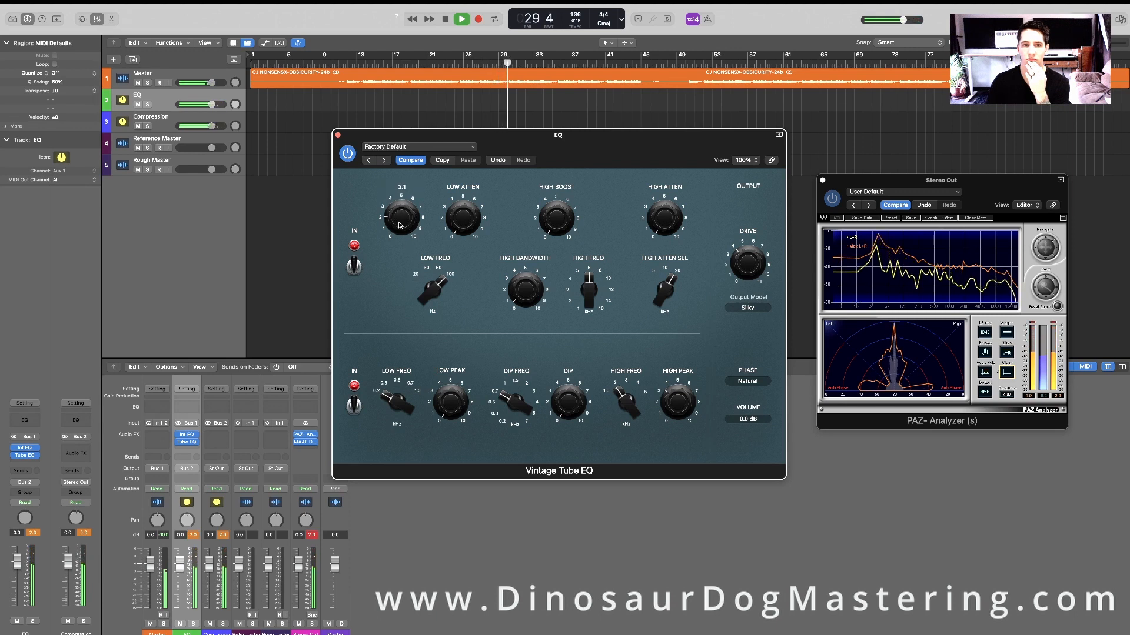
pyautogui.moveTo(399, 221); pyautogui.dragTo(398, 214)
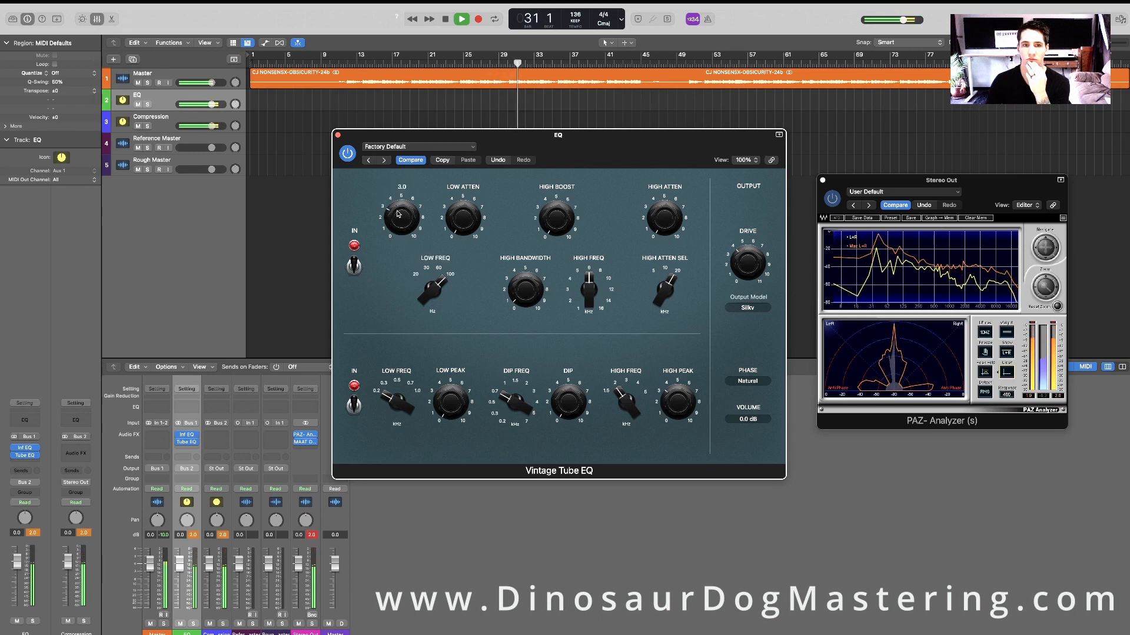
pyautogui.moveTo(423, 291); pyautogui.dragTo(423, 333)
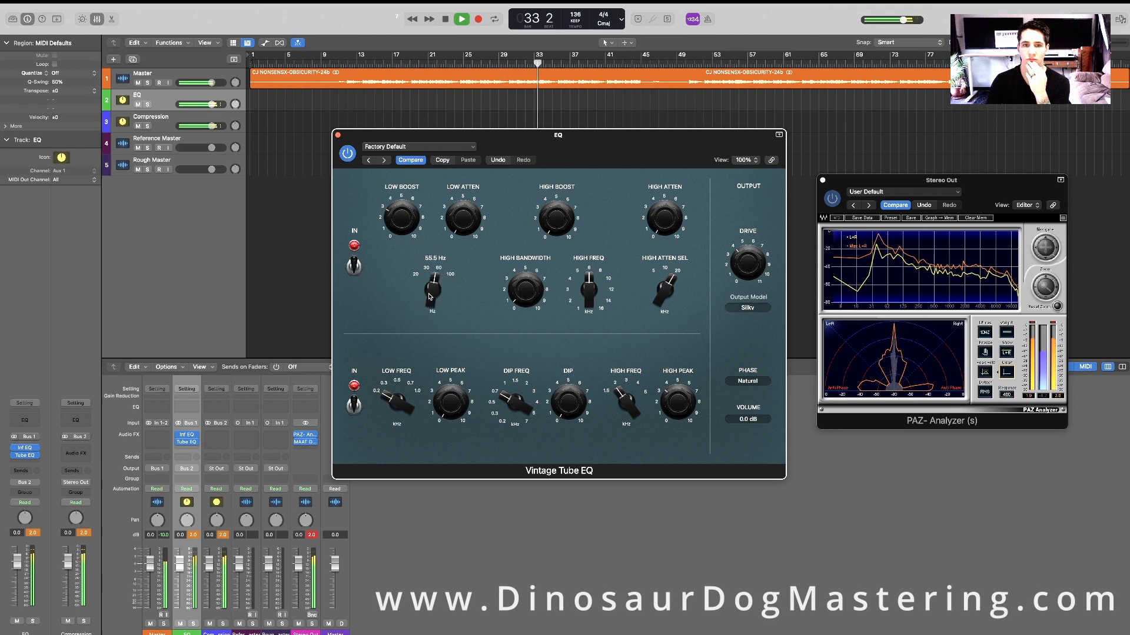
pyautogui.moveTo(401, 213); pyautogui.dragTo(402, 220)
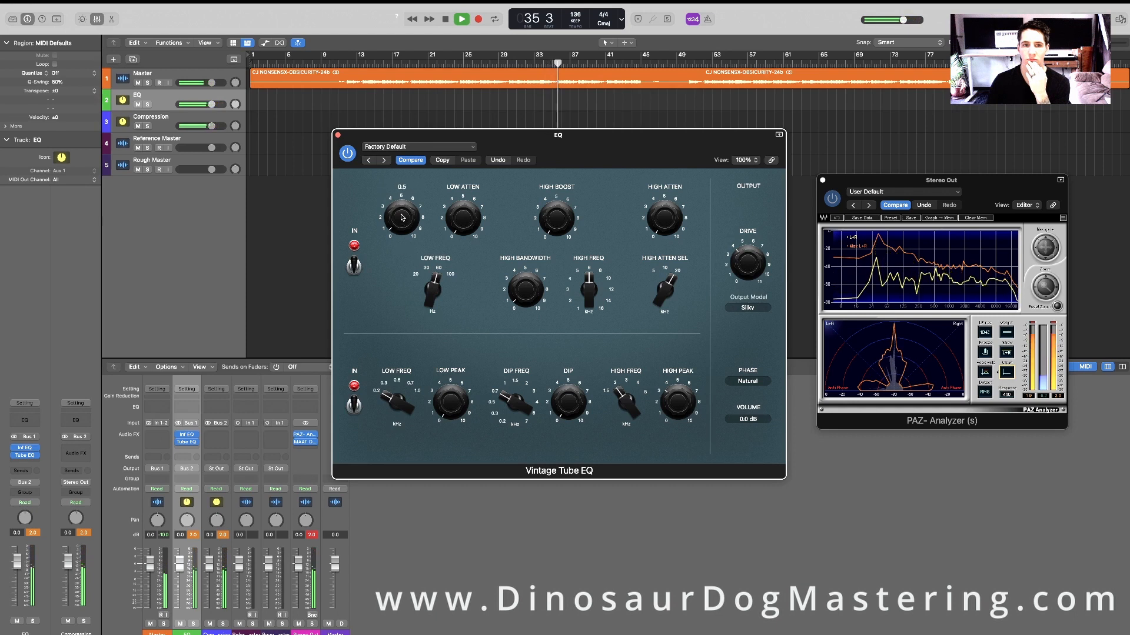
pyautogui.moveTo(593, 145); pyautogui.dragTo(580, 158)
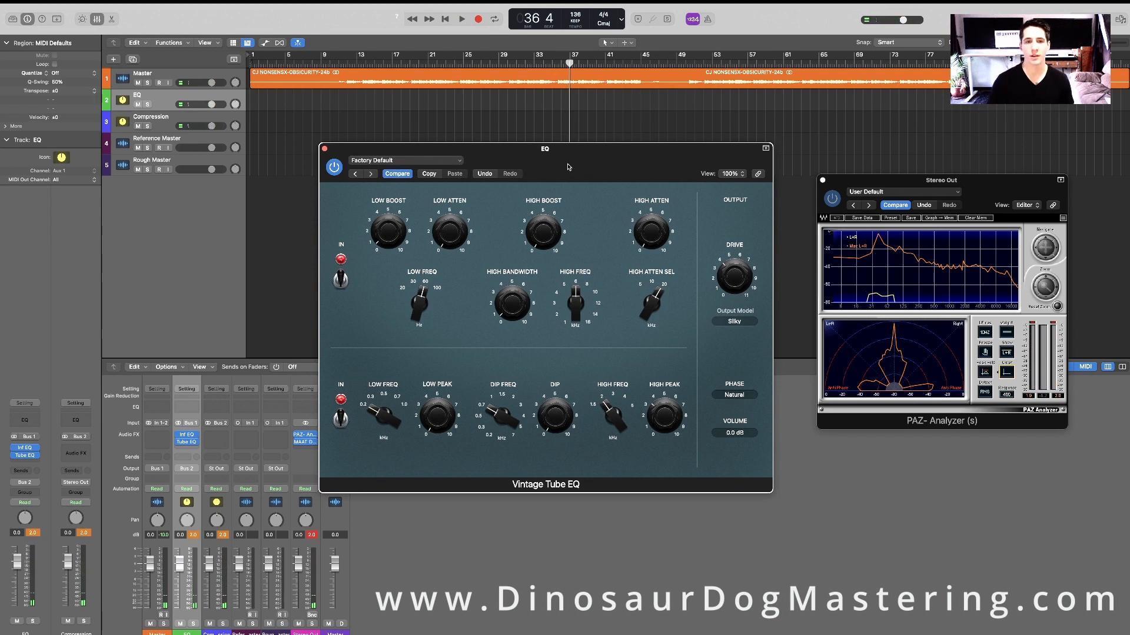
pyautogui.moveTo(554, 162); pyautogui.dragTo(532, 142)
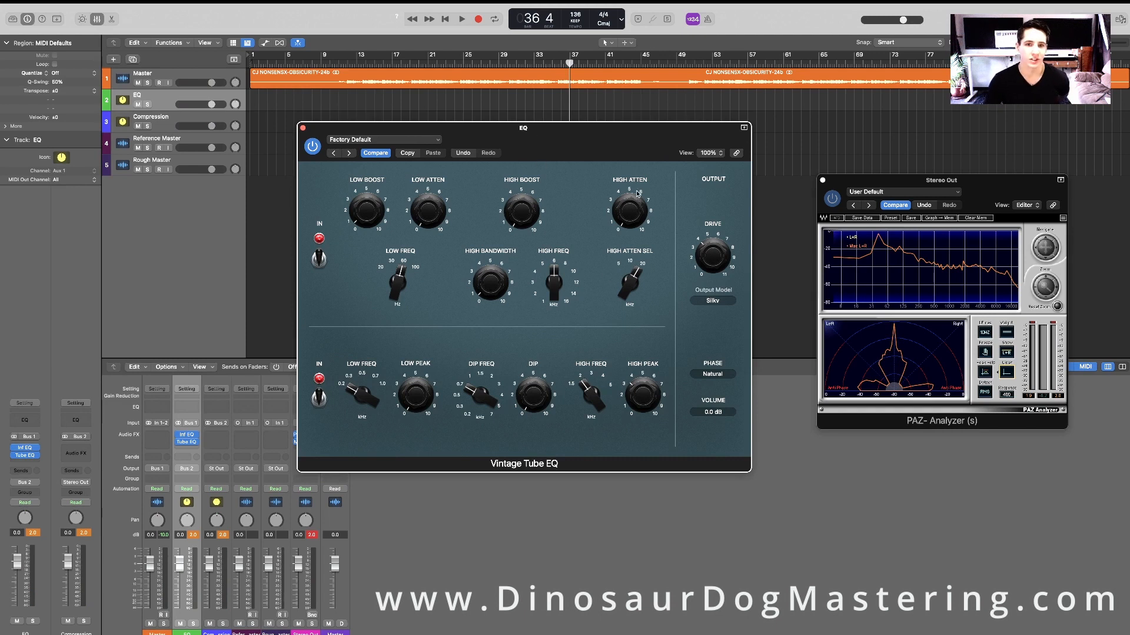
pyautogui.moveTo(606, 136); pyautogui.dragTo(611, 155)
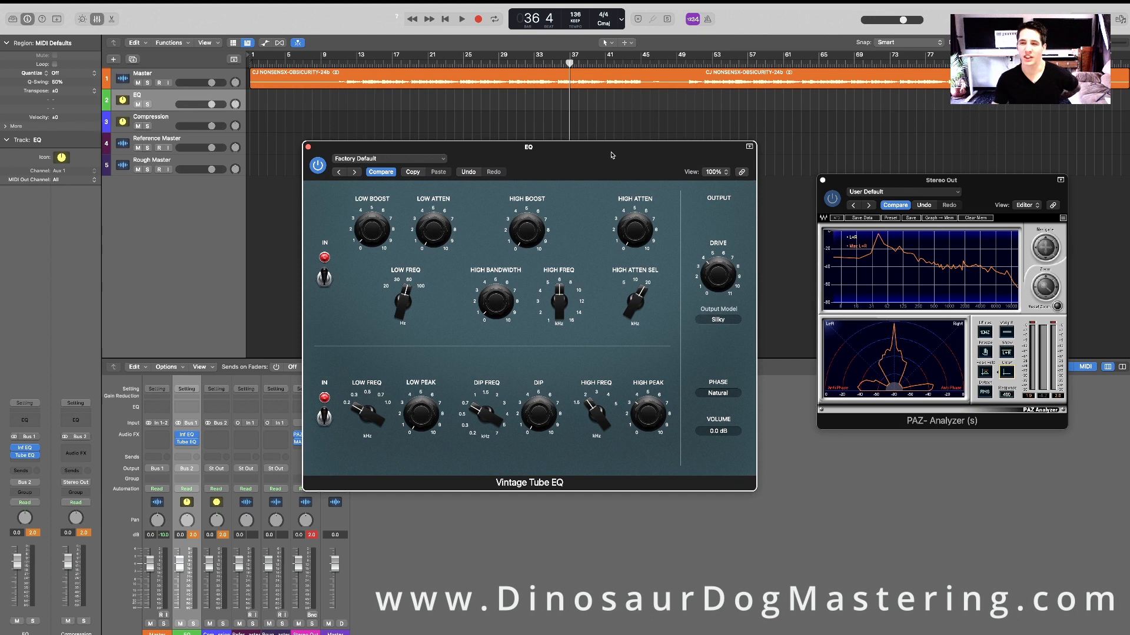
pyautogui.moveTo(608, 166); pyautogui.dragTo(608, 166)
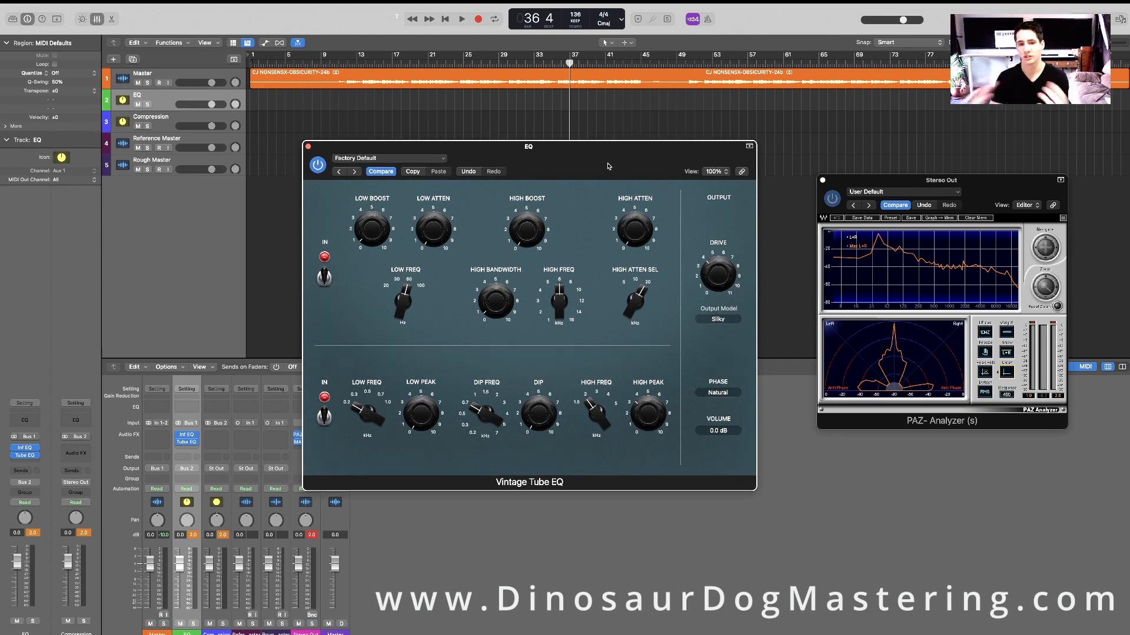
pyautogui.moveTo(607, 166)
pyautogui.mouseDown()
pyautogui.moveTo(651, 158)
pyautogui.moveTo(586, 172)
pyautogui.mouseUp()
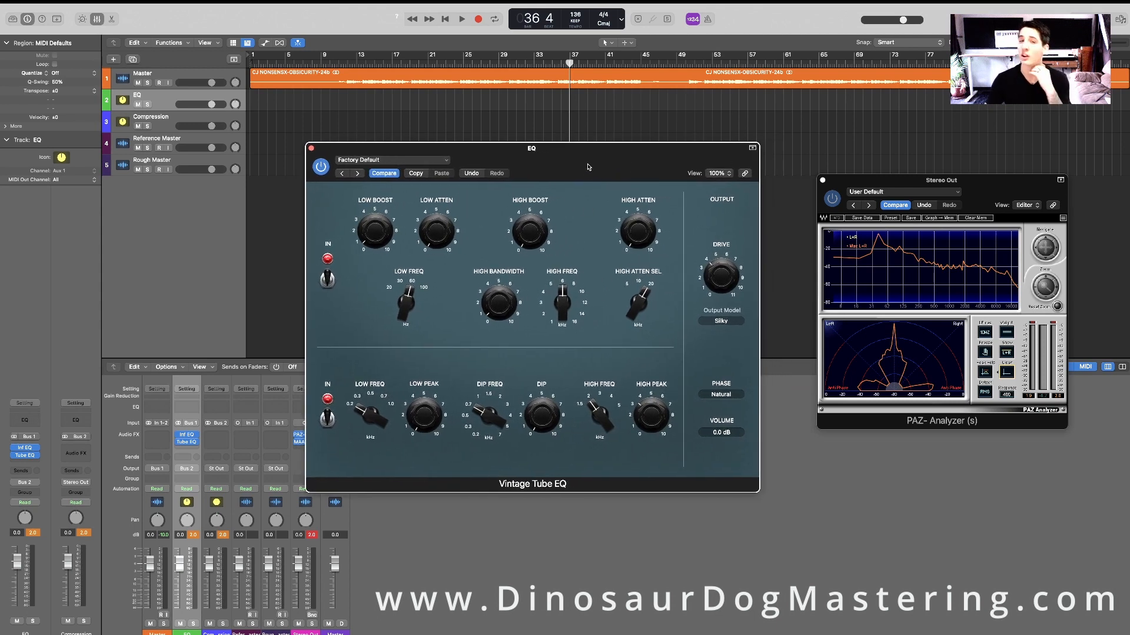
# - Play the song from about bar 36 and clear the PAZ Analyzer's held peak curve
pyautogui.press('space')
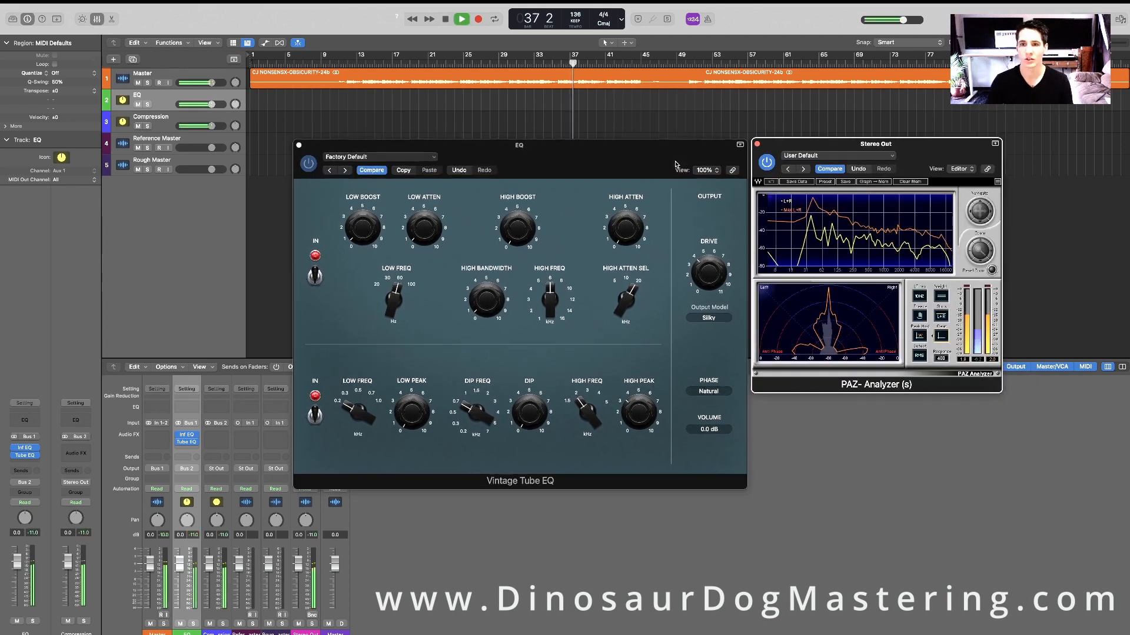
pyautogui.moveTo(647, 160); pyautogui.dragTo(651, 168)
pyautogui.click(941, 335)
pyautogui.moveTo(919, 161); pyautogui.dragTo(929, 171)
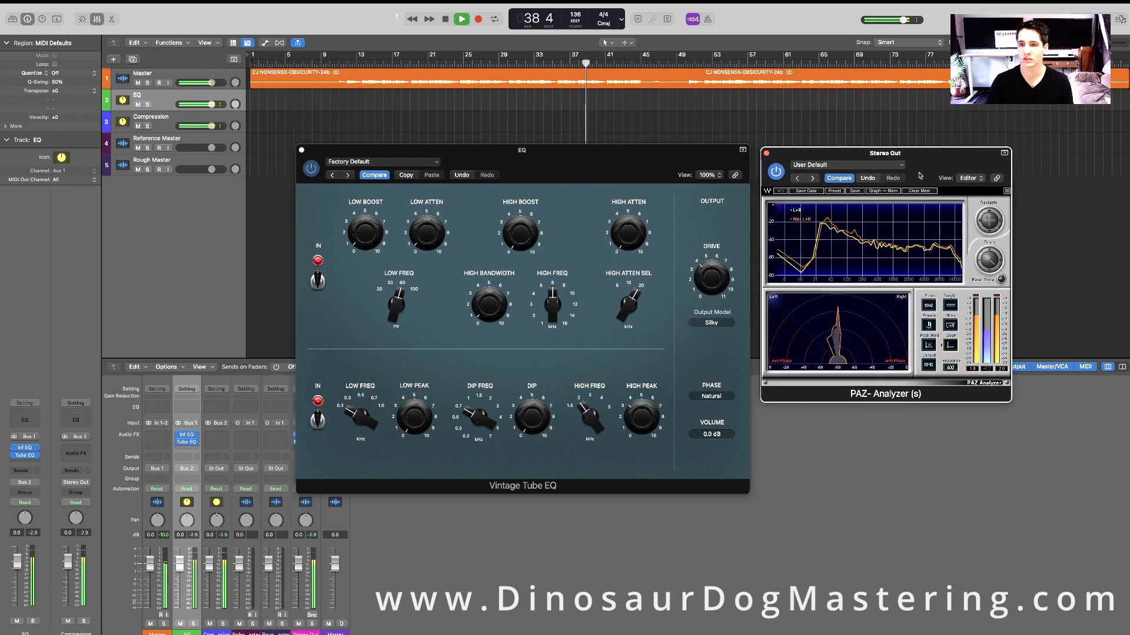
# - Exaggerate High Boost to 10.0 in the Vintage Tube EQ while adjusting High Freq and widening High Bandwidth to about 9.9
pyautogui.click(577, 154)
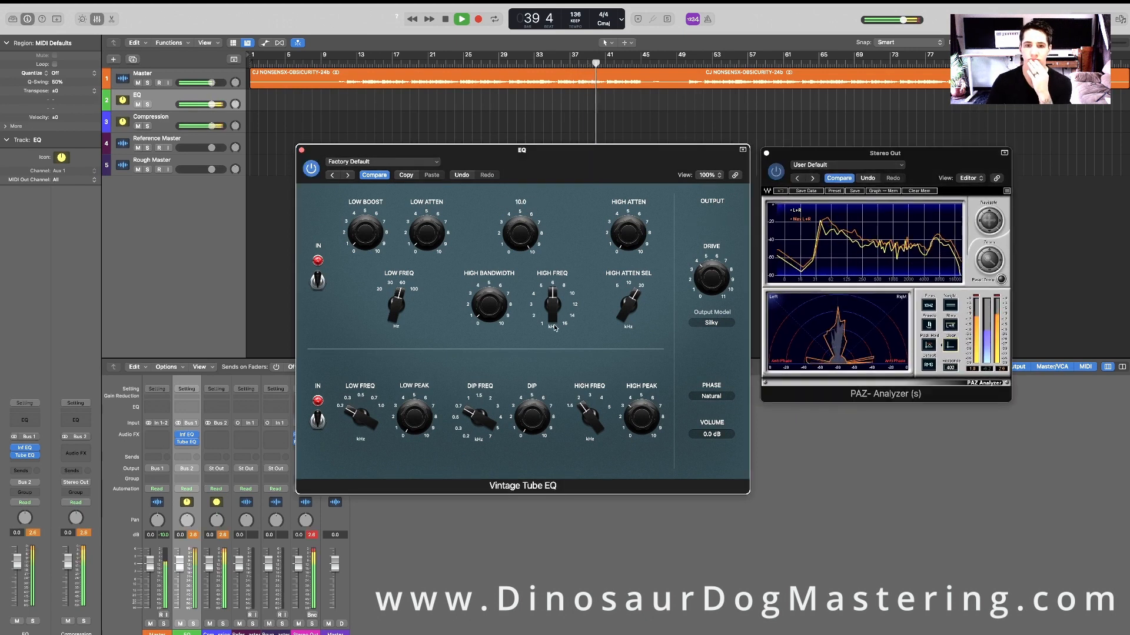
pyautogui.moveTo(559, 313); pyautogui.dragTo(547, 343)
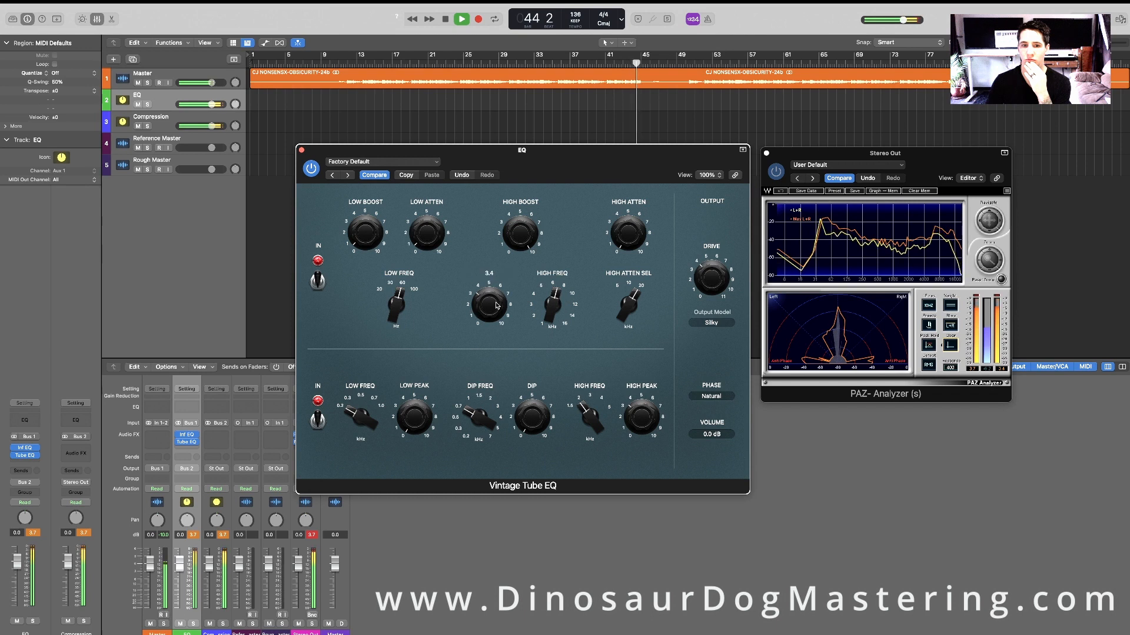
pyautogui.moveTo(498, 301); pyautogui.dragTo(496, 305)
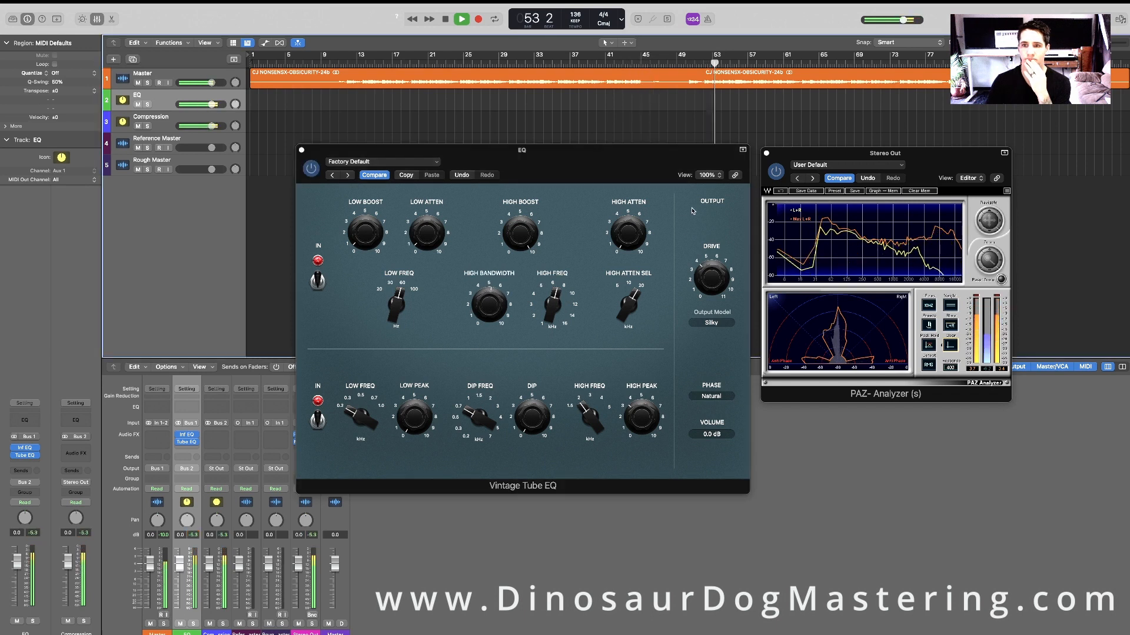
pyautogui.moveTo(657, 180); pyautogui.dragTo(656, 201)
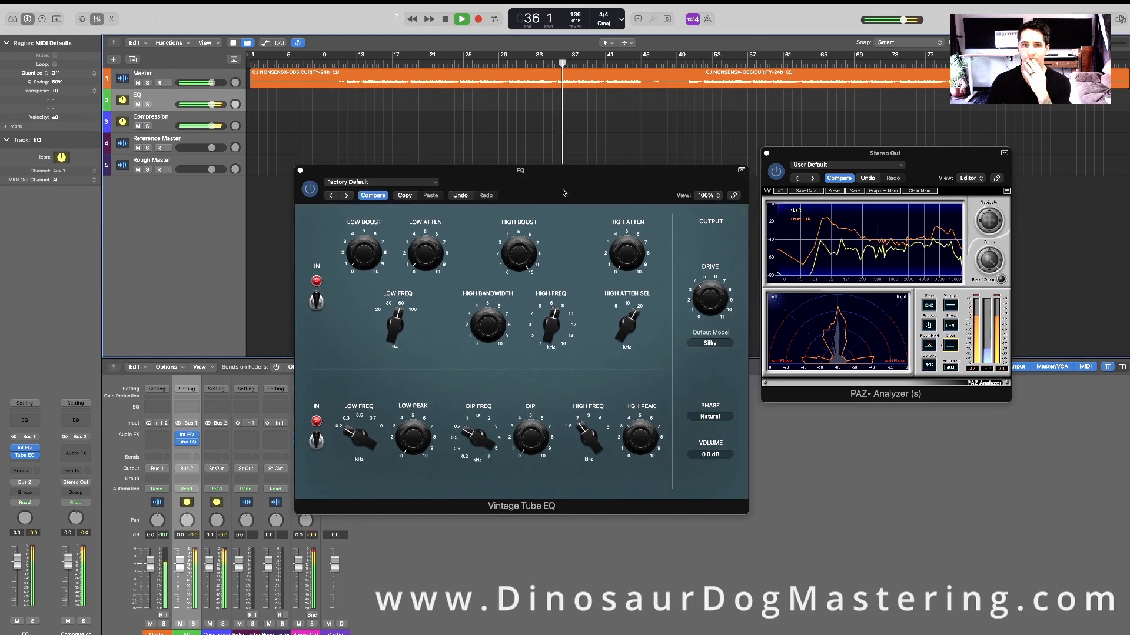
pyautogui.click(491, 323)
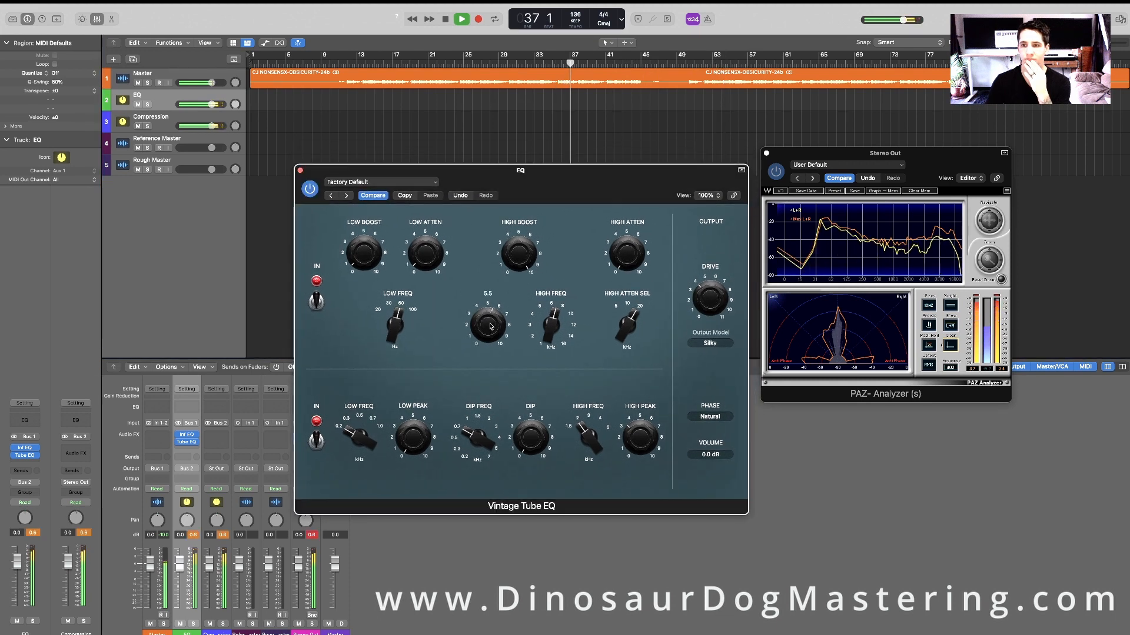
pyautogui.moveTo(491, 323); pyautogui.dragTo(509, 215)
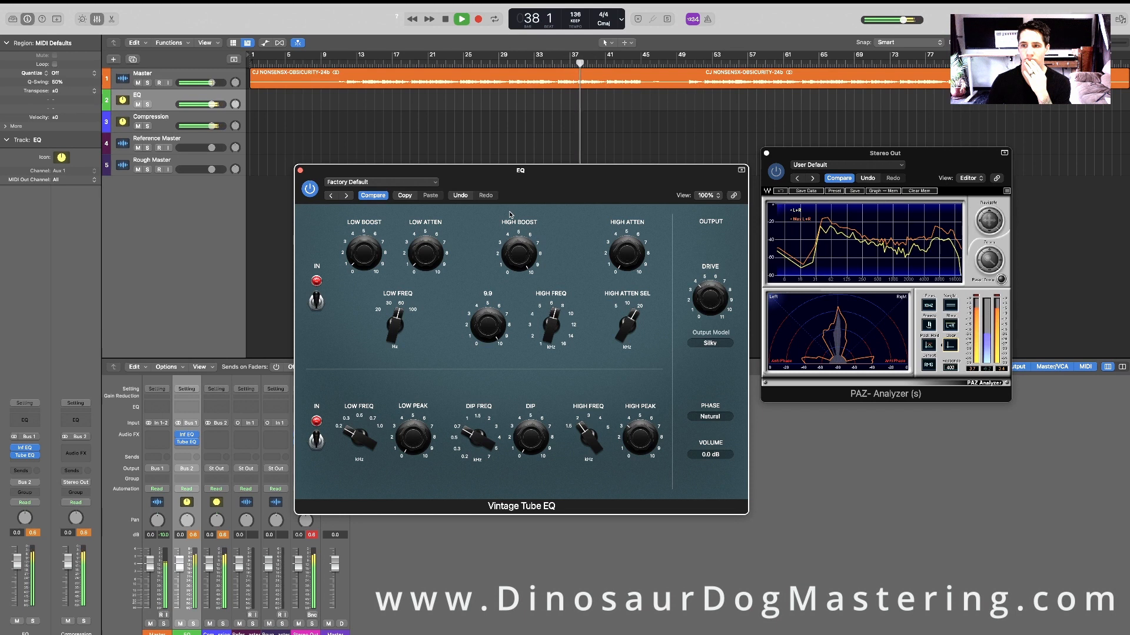
# - Lower the upper section's High Freq through about 4.3 kHz to about 3.07 kHz while listening
pyautogui.click(553, 333)
pyautogui.moveTo(553, 332); pyautogui.dragTo(553, 340)
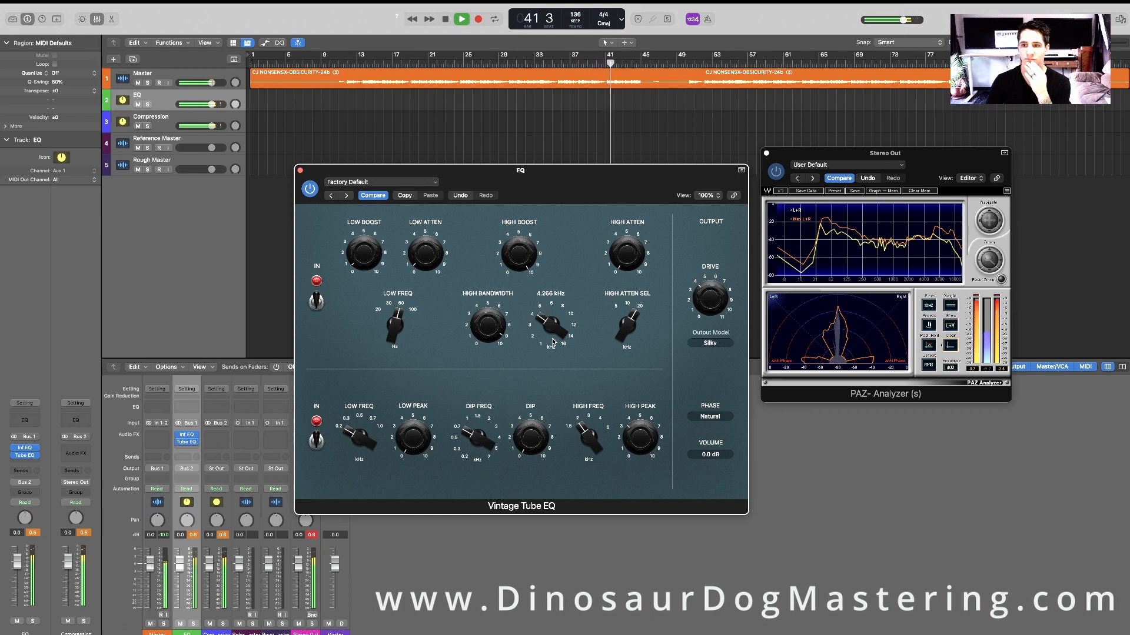
pyautogui.moveTo(553, 342)
pyautogui.mouseDown()
pyautogui.moveTo(553, 383)
pyautogui.moveTo(556, 348)
pyautogui.moveTo(554, 357)
pyautogui.mouseUp()
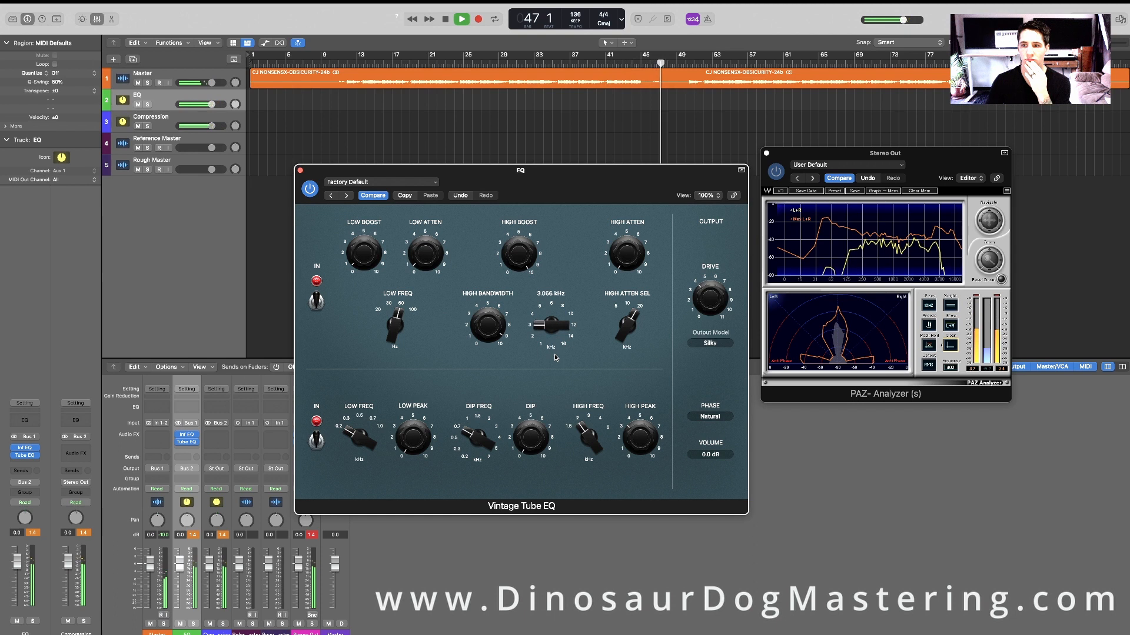
# - Turn High Boost down to 0.0, bring it back up to about 3.1 by ear, and stop playback
pyautogui.click(525, 263)
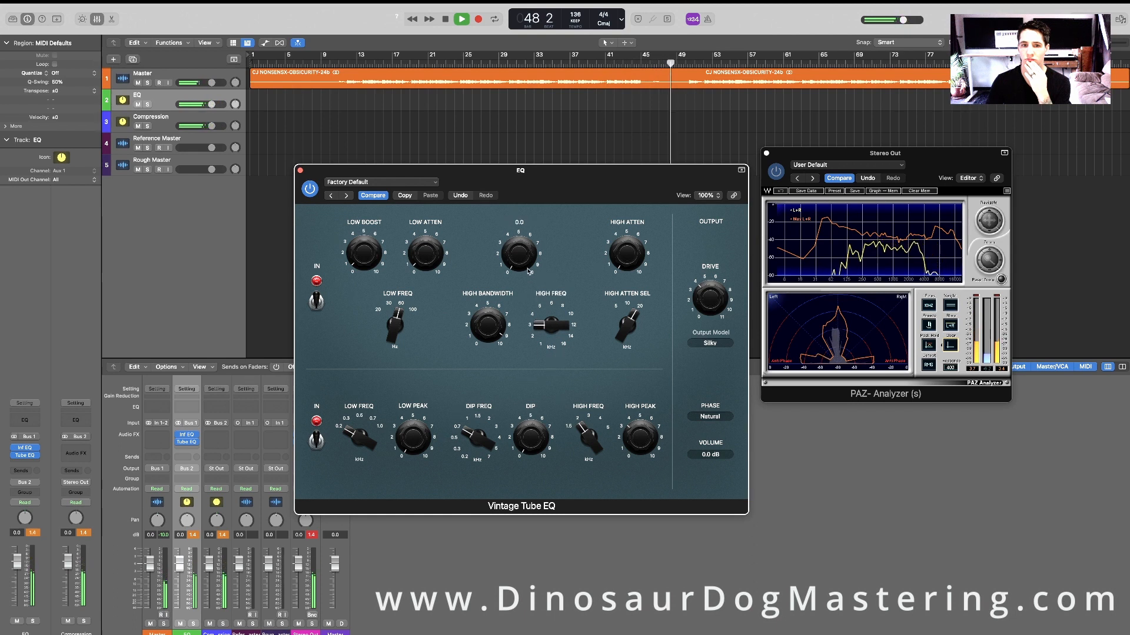
pyautogui.moveTo(525, 263)
pyautogui.mouseDown()
pyautogui.moveTo(525, 250)
pyautogui.moveTo(526, 261)
pyautogui.mouseUp()
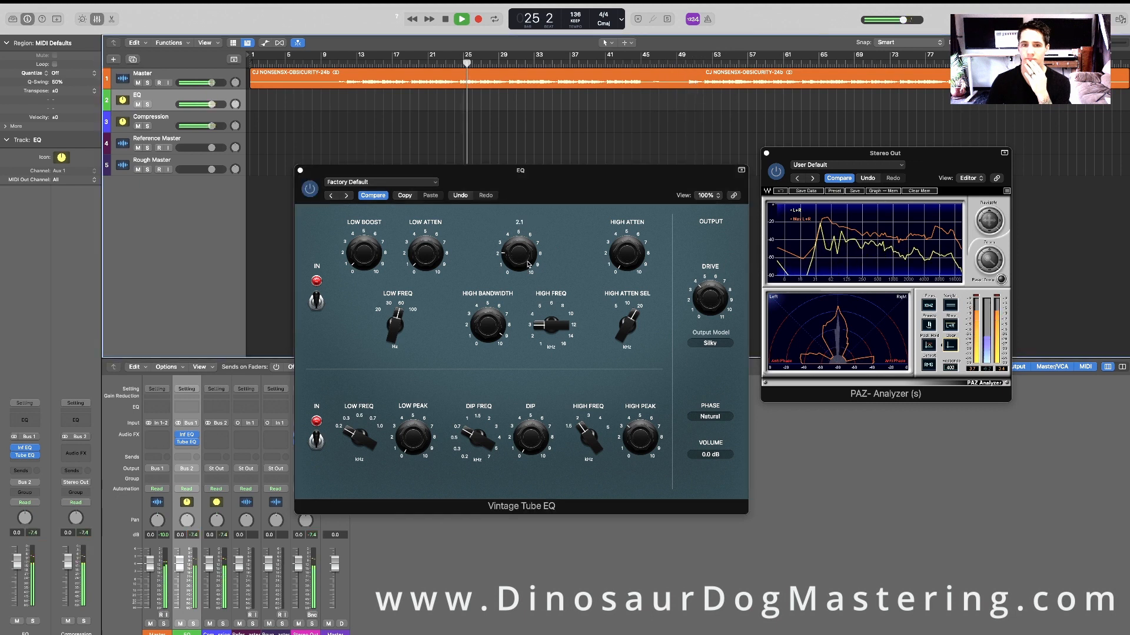
pyautogui.moveTo(528, 263); pyautogui.dragTo(528, 255)
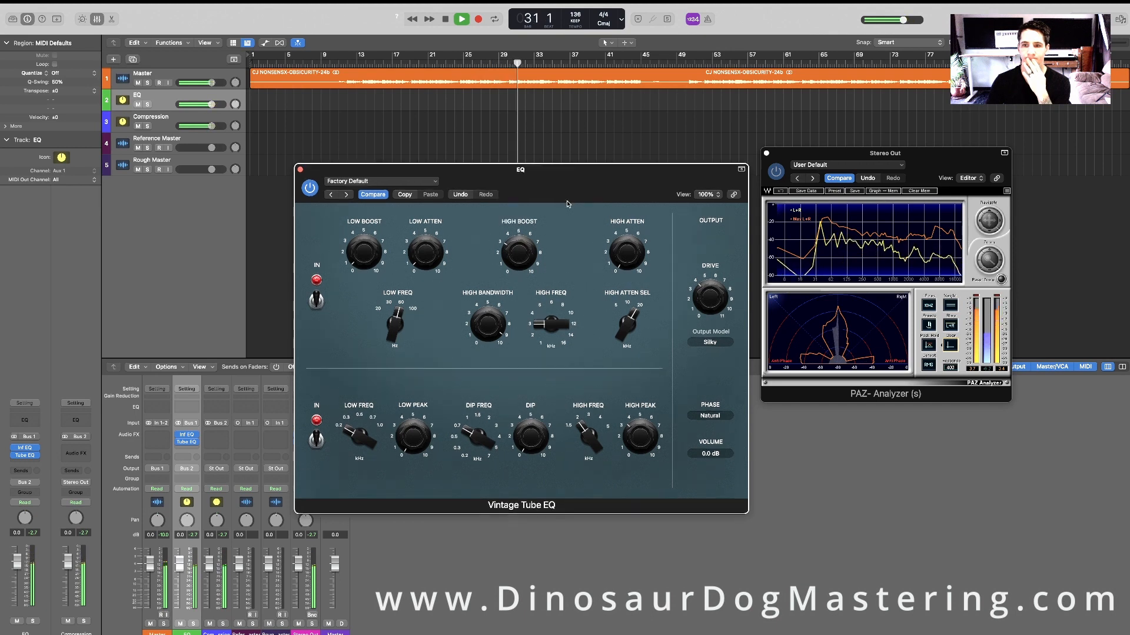
pyautogui.moveTo(566, 201); pyautogui.dragTo(568, 178)
pyautogui.moveTo(921, 172); pyautogui.dragTo(934, 163)
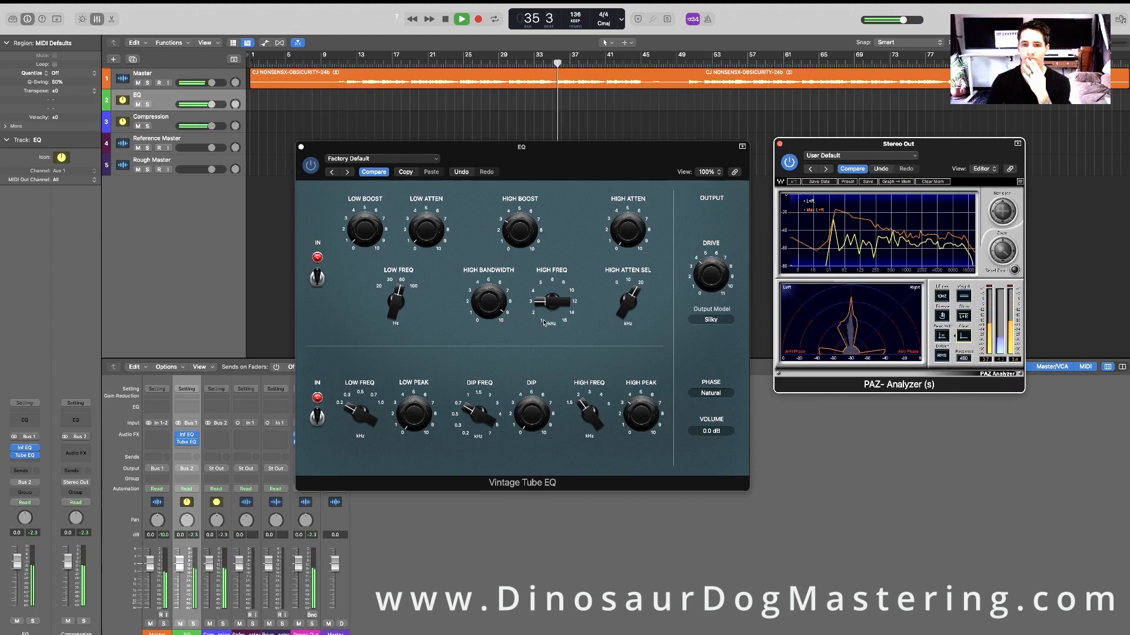
pyautogui.click(526, 235)
pyautogui.moveTo(713, 157); pyautogui.dragTo(700, 153)
pyautogui.press('space')
pyautogui.moveTo(949, 158); pyautogui.dragTo(923, 164)
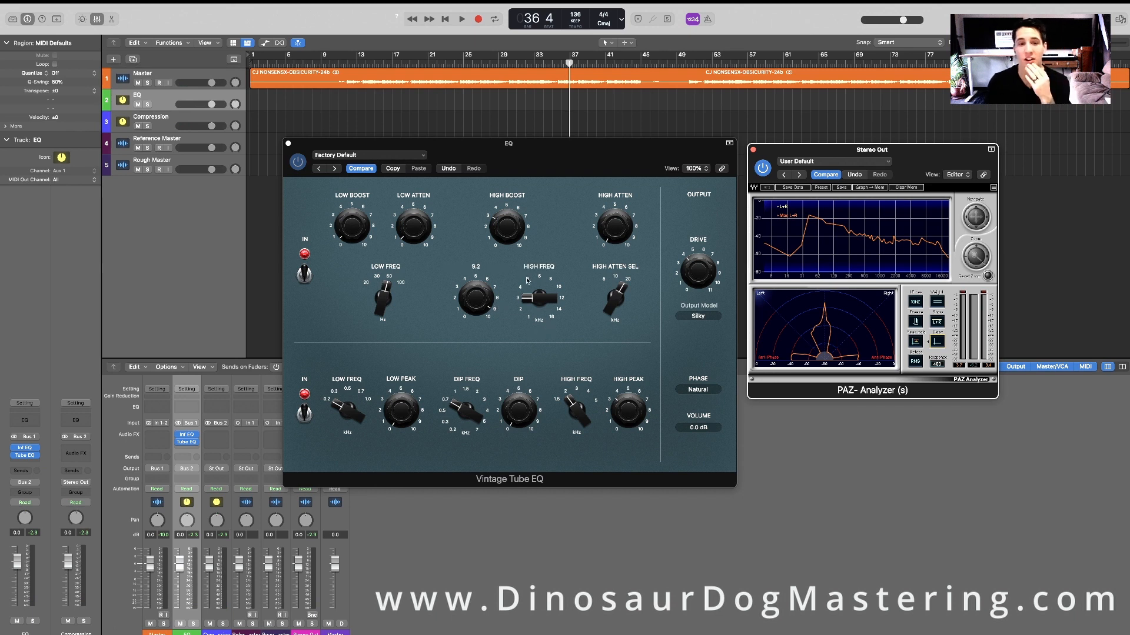
# - Fine-tune High Bandwidth to about 9.1 around the boosted high frequency
pyautogui.click(475, 303)
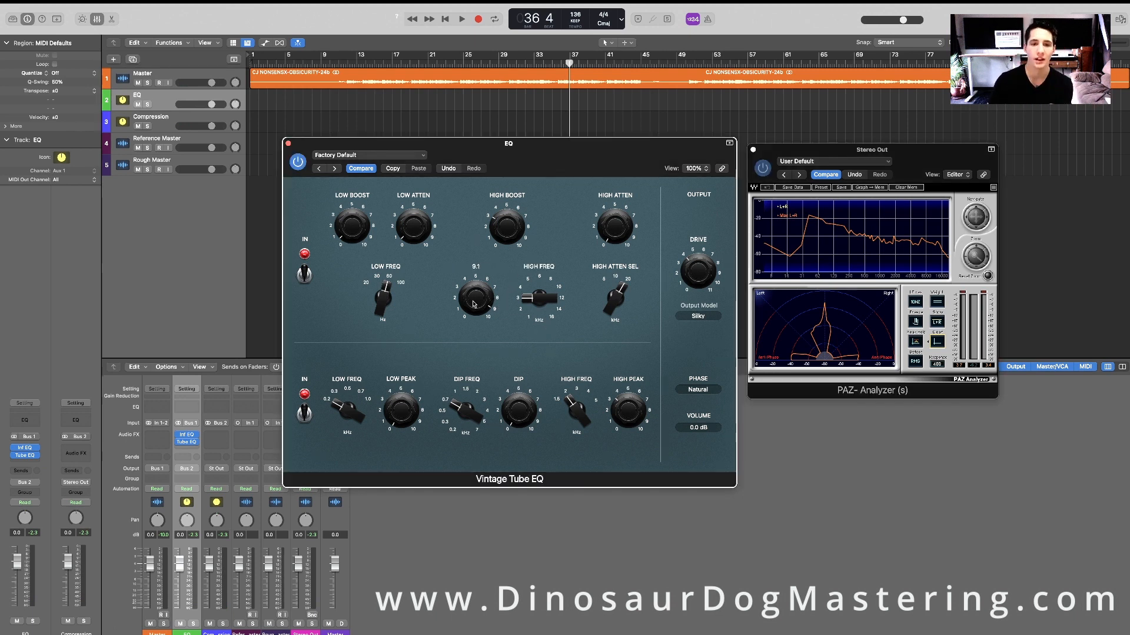
pyautogui.moveTo(532, 304)
pyautogui.moveTo(530, 301); pyautogui.dragTo(530, 303)
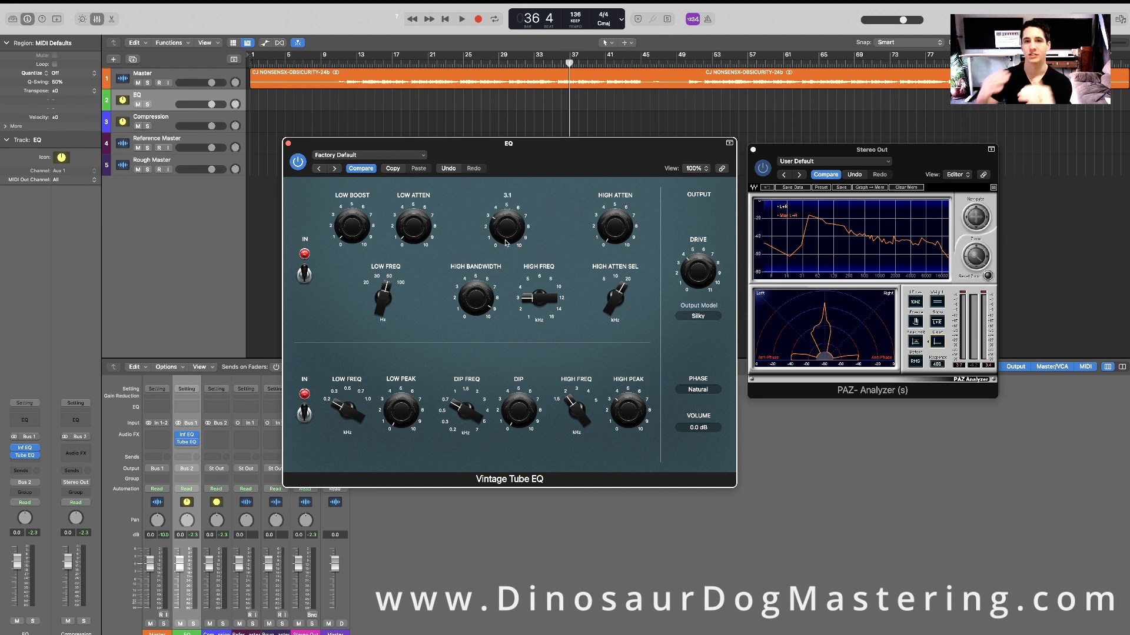
pyautogui.moveTo(567, 155); pyautogui.dragTo(549, 180)
pyautogui.moveTo(650, 172); pyautogui.dragTo(662, 166)
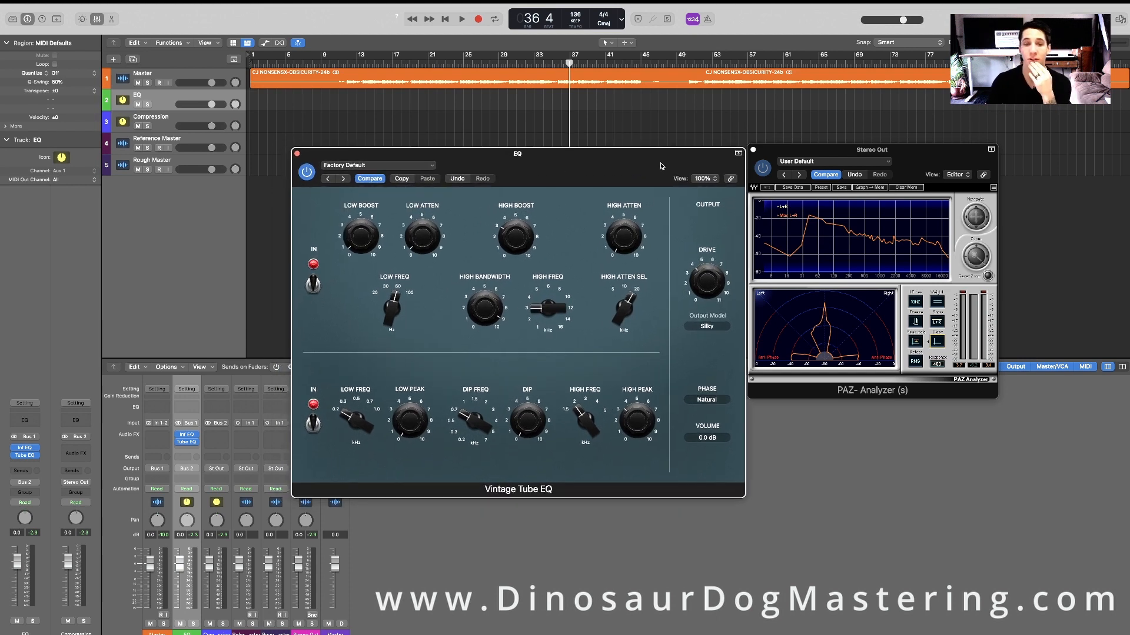
# - Reset the mixer's peak level readings and close the Vintage Tube EQ, keeping the analyzer open
pyautogui.click(195, 535)
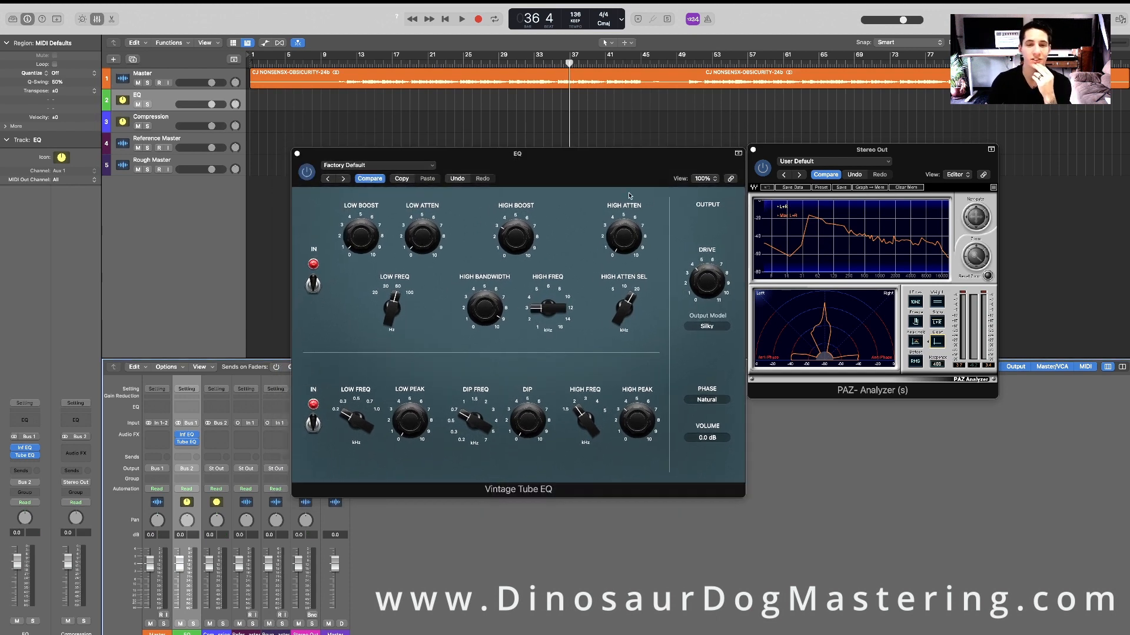
pyautogui.moveTo(631, 179); pyautogui.dragTo(633, 175)
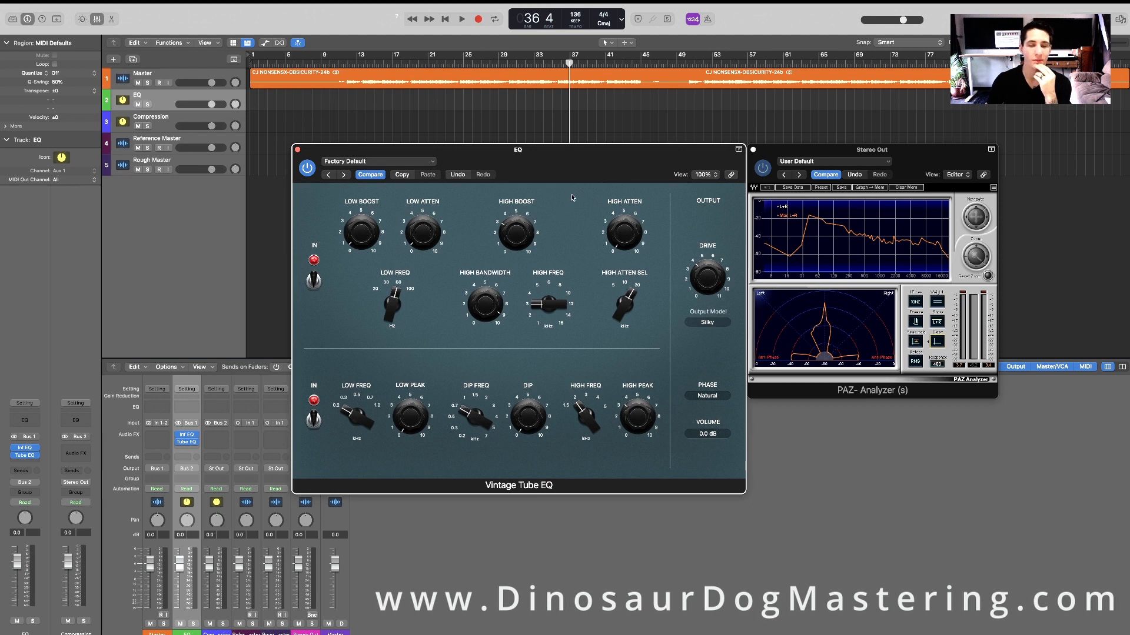
pyautogui.moveTo(588, 174); pyautogui.dragTo(589, 175)
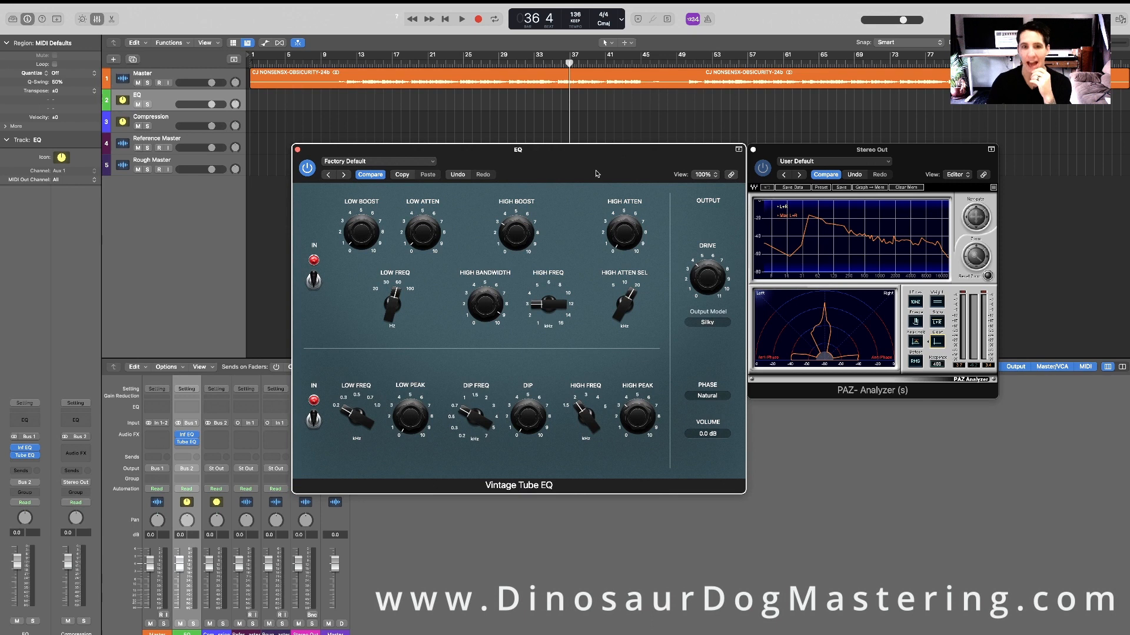
pyautogui.moveTo(882, 180); pyautogui.dragTo(925, 166)
pyautogui.moveTo(482, 181); pyautogui.dragTo(524, 166)
pyautogui.click(341, 136)
pyautogui.moveTo(871, 137); pyautogui.dragTo(738, 133)
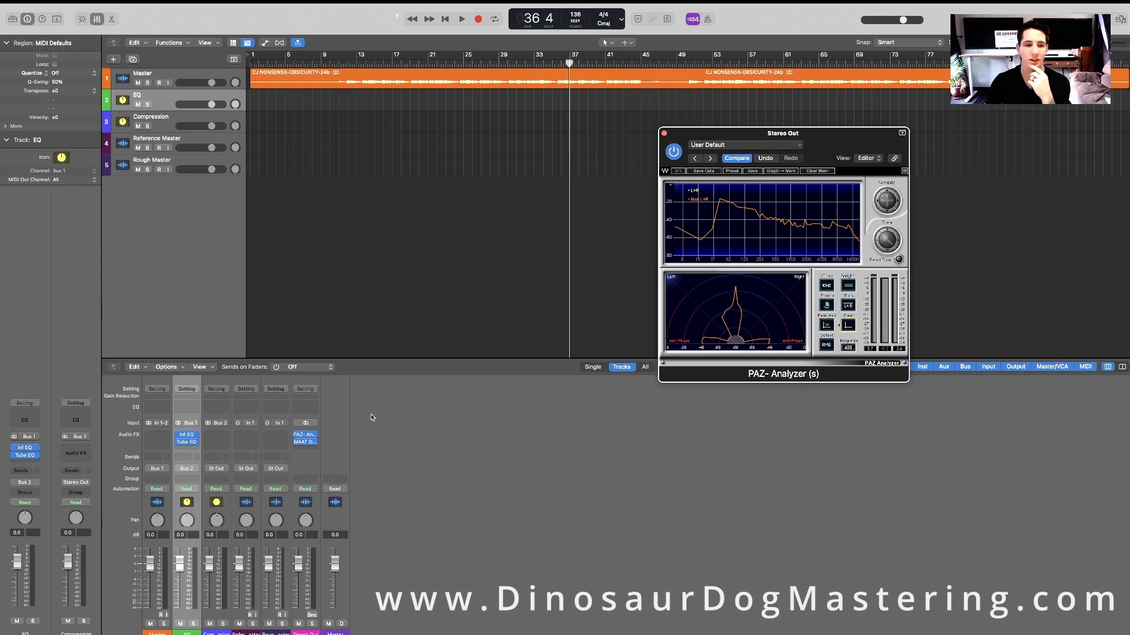
# - Insert a stereo Clariphonic DSP MKII below the Vintage Tube EQ on the EQ channel and place it beside the analyzer
pyautogui.click(190, 450)
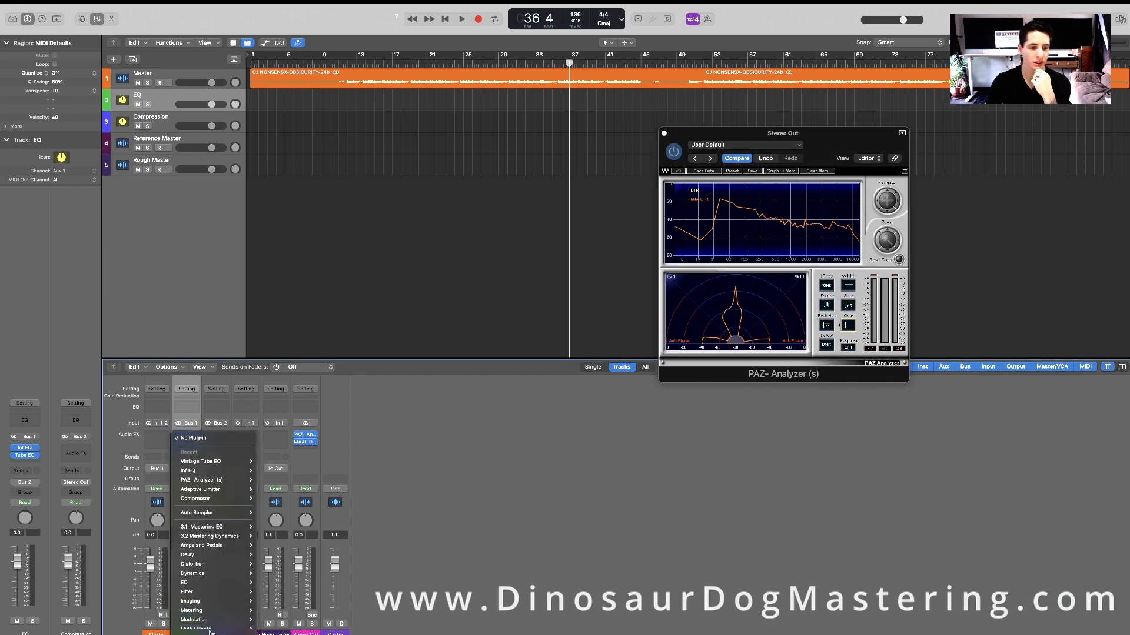
pyautogui.click(339, 499)
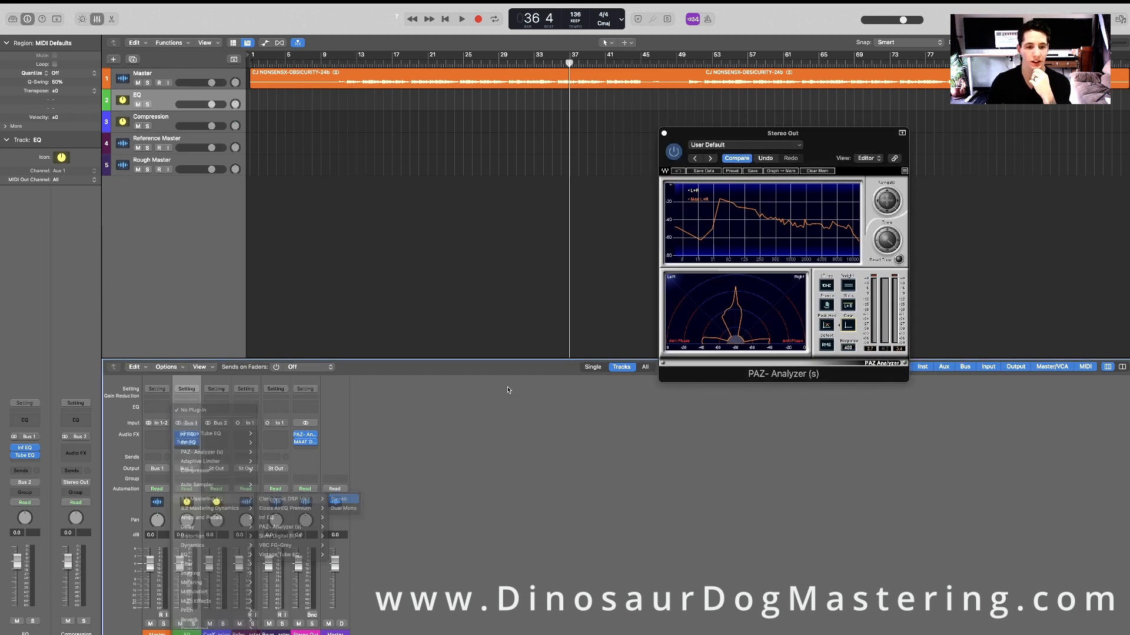
pyautogui.moveTo(589, 117); pyautogui.dragTo(670, 409)
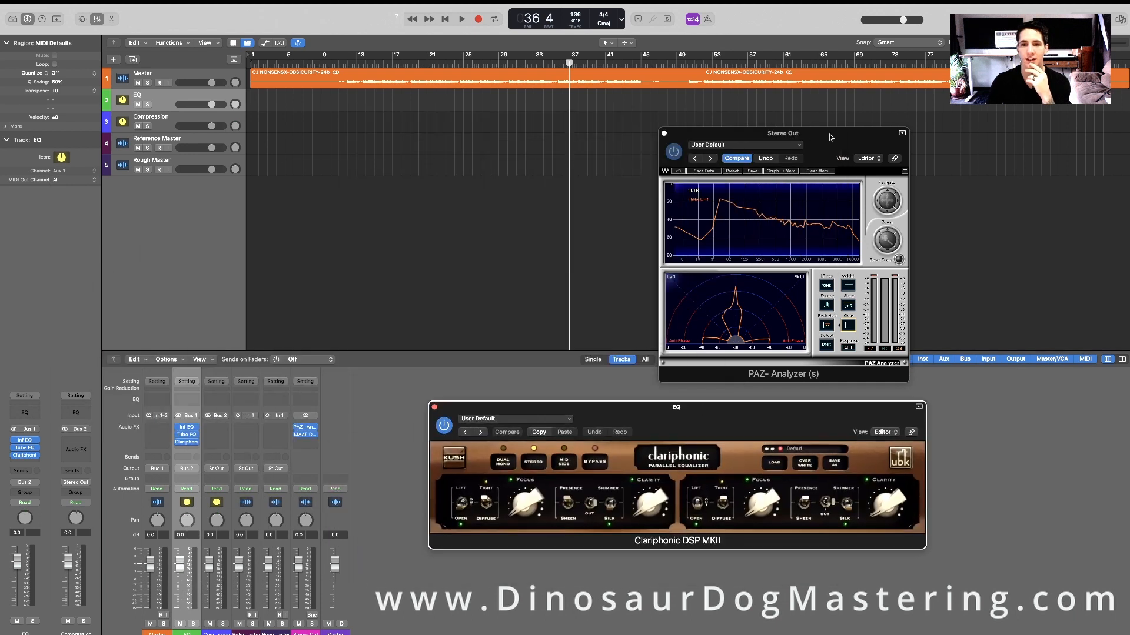
pyautogui.moveTo(830, 137); pyautogui.dragTo(967, 105)
pyautogui.moveTo(734, 437); pyautogui.dragTo(602, 305)
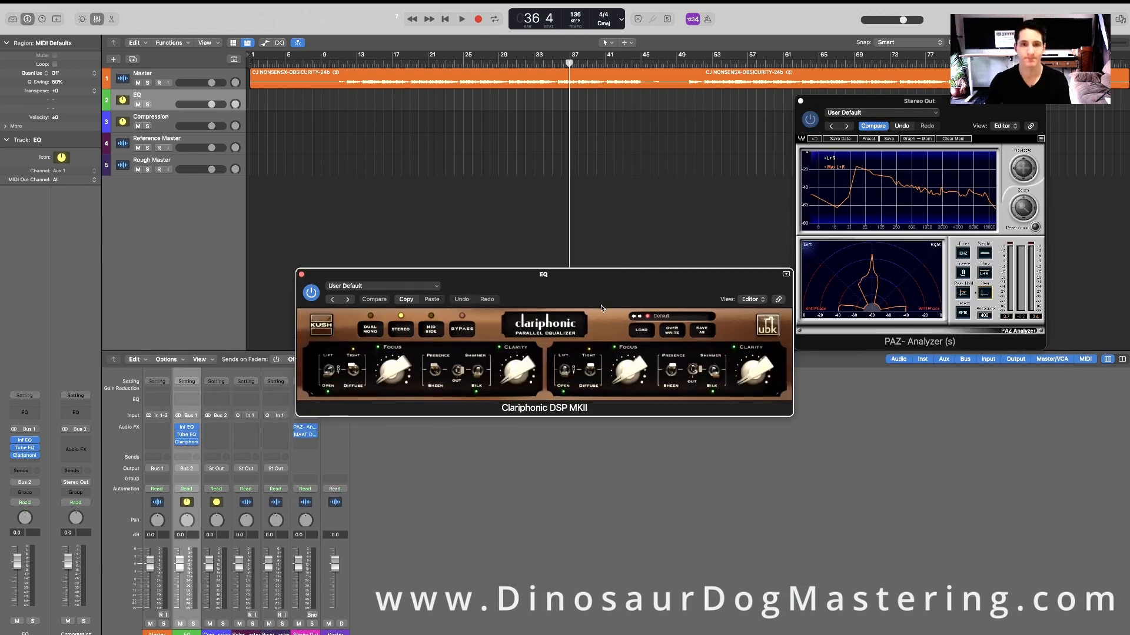
# - Play the song while adjusting Clarity on the Clariphonic, and switch its upper band from Silk to Shimmer
pyautogui.press('space')
pyautogui.moveTo(516, 370); pyautogui.dragTo(513, 377)
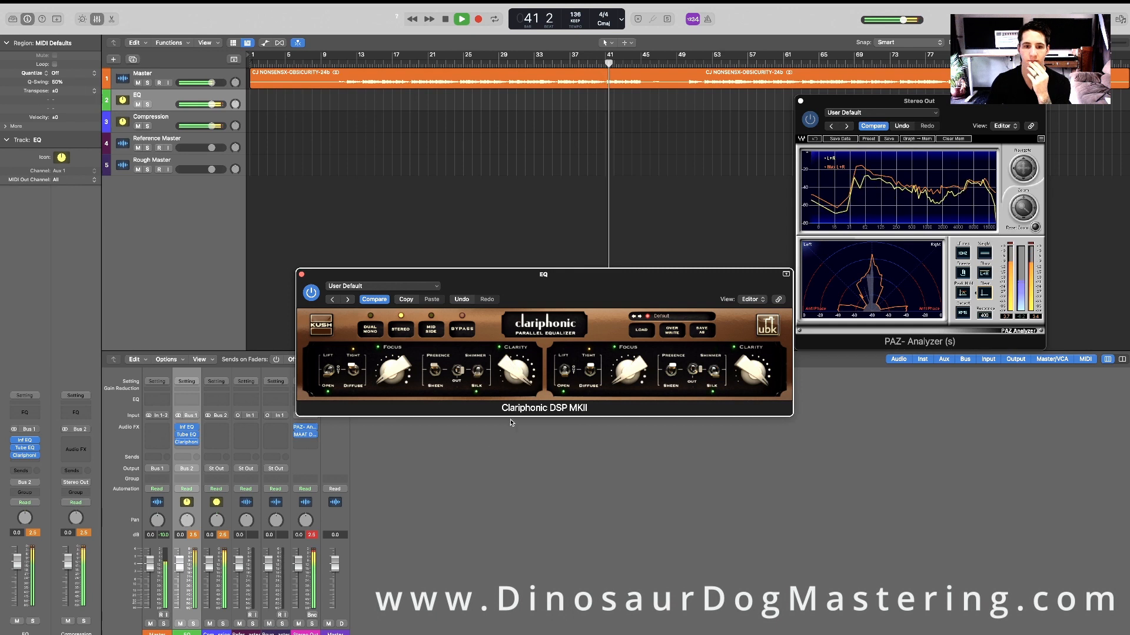
pyautogui.moveTo(509, 359); pyautogui.dragTo(519, 439)
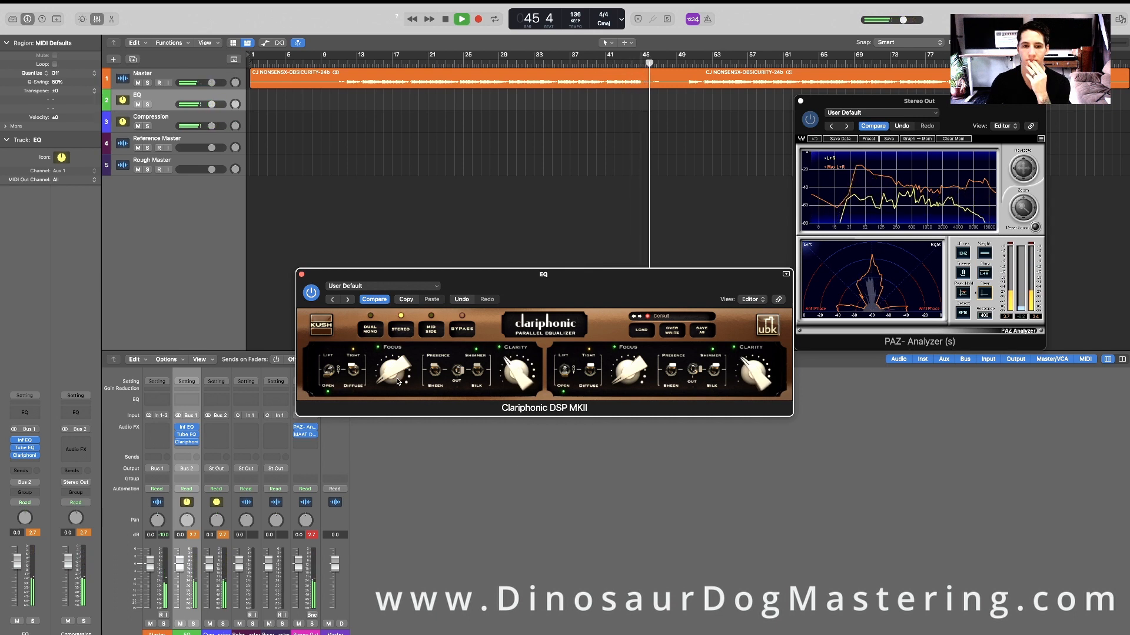
# - Adjust Focus by ear with Diffuse and Lift selected, replaying the song from about bar 19
pyautogui.moveTo(402, 379); pyautogui.dragTo(397, 365)
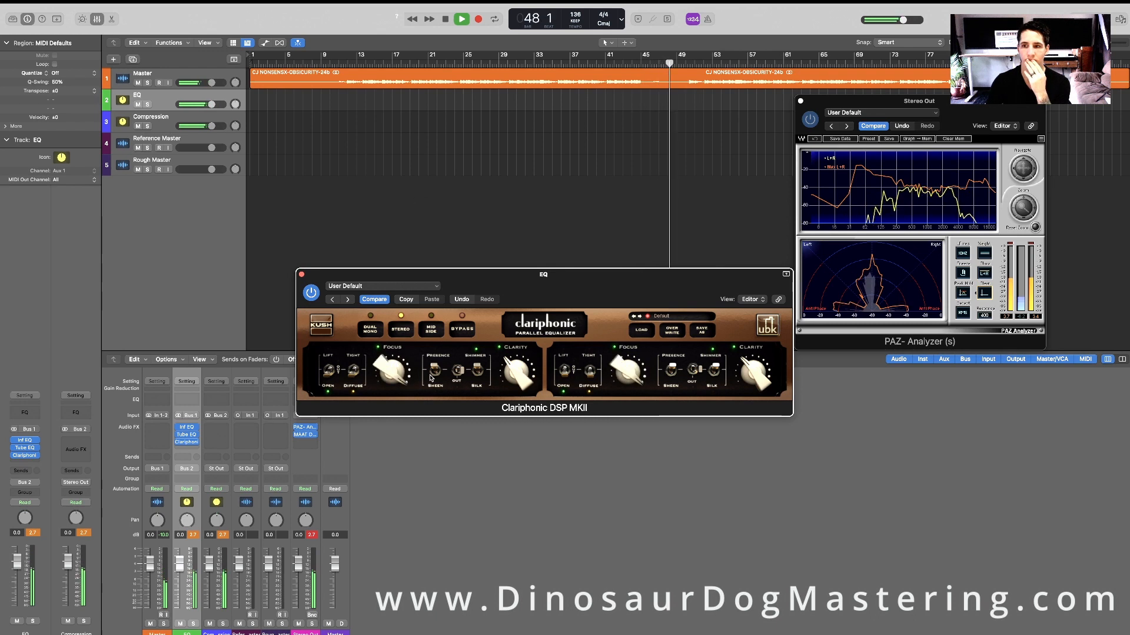
pyautogui.click(558, 232)
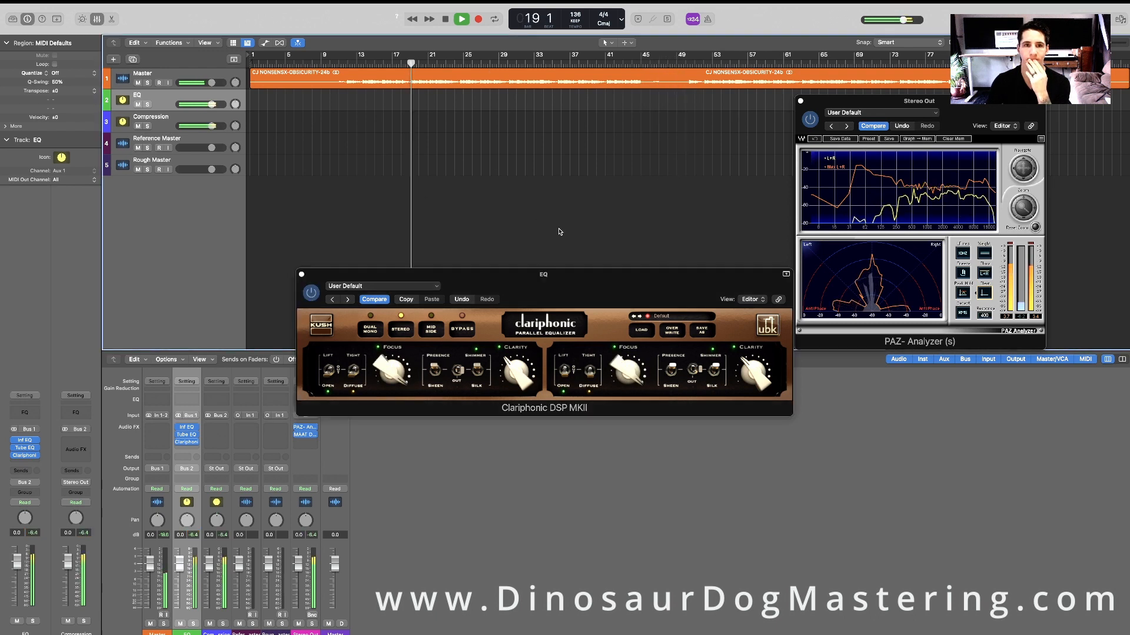
pyautogui.moveTo(548, 274)
pyautogui.mouseDown()
pyautogui.moveTo(547, 252)
pyautogui.moveTo(547, 270)
pyautogui.mouseUp()
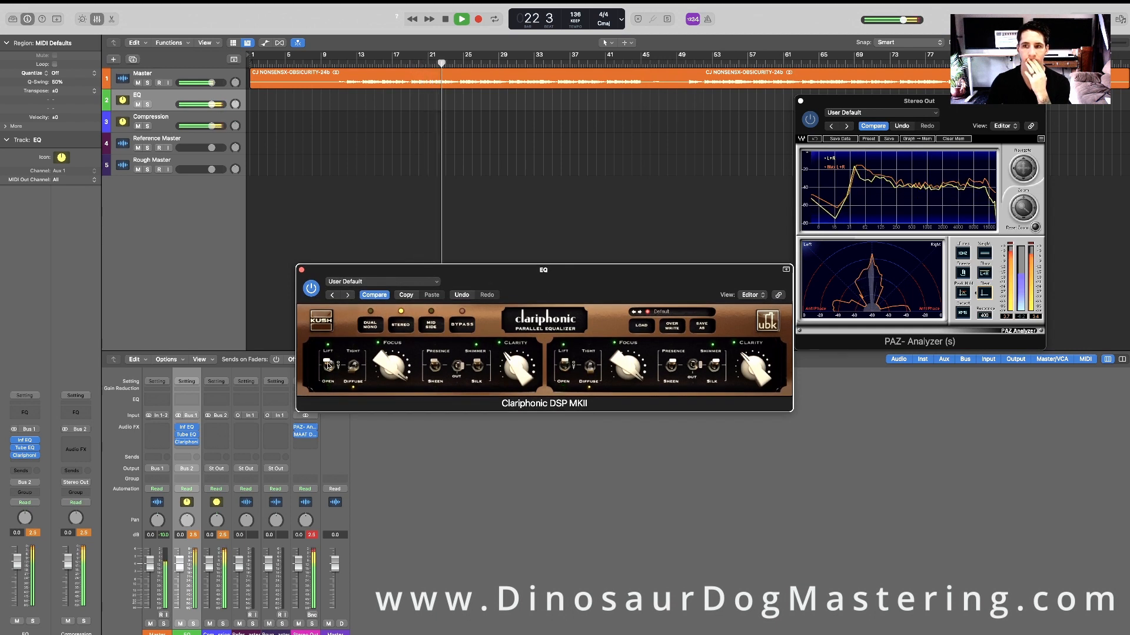
pyautogui.moveTo(390, 366); pyautogui.dragTo(390, 449)
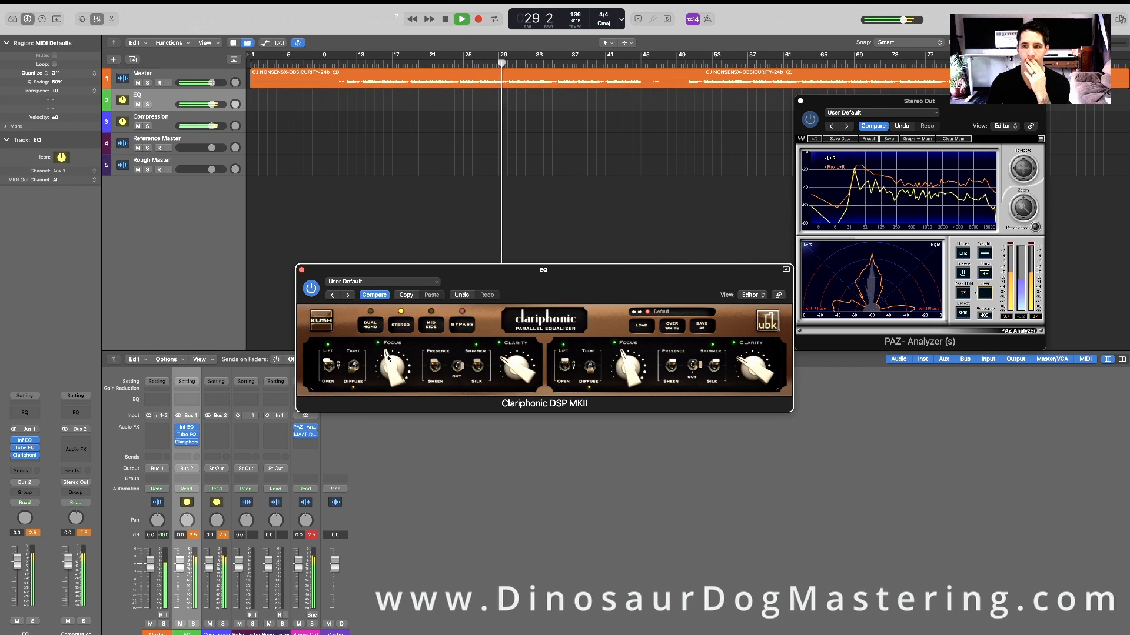
# - Close the Clariphonic, reset the mixer's peak level readings and bring the PAZ-Analyzer closer to the middle while the song plays
pyautogui.moveTo(552, 283); pyautogui.dragTo(552, 292)
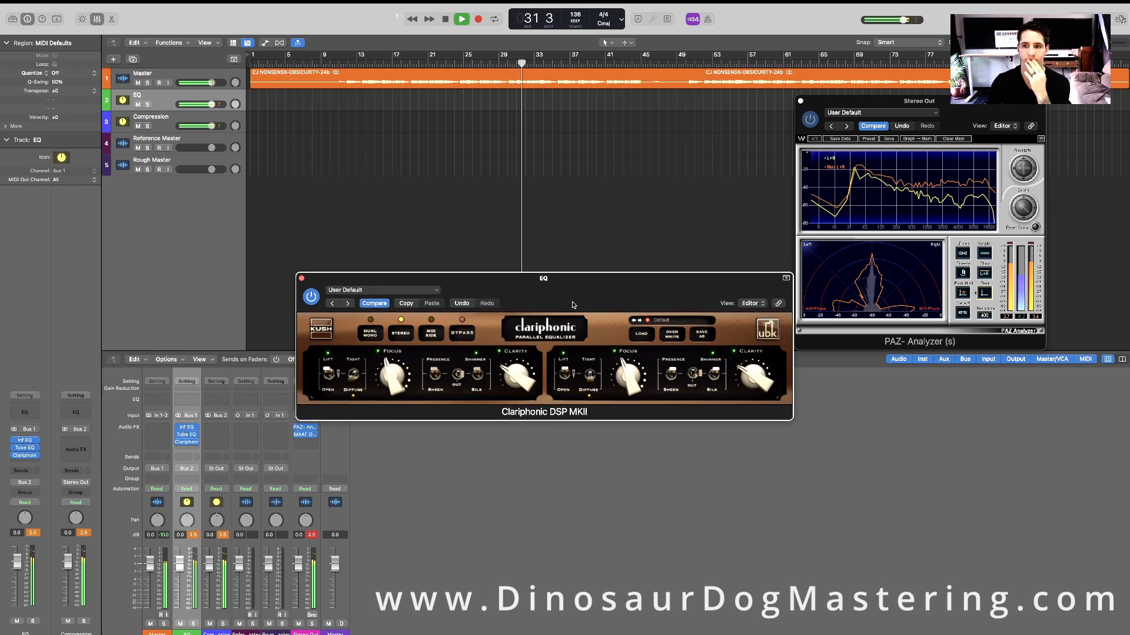
pyautogui.moveTo(575, 297); pyautogui.dragTo(576, 299)
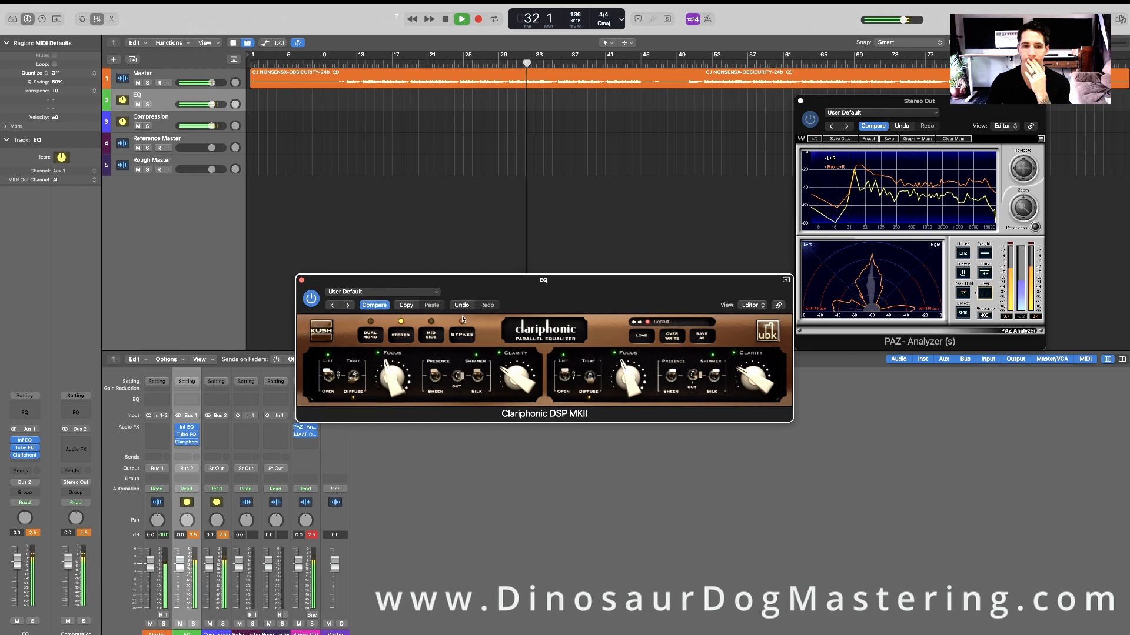
pyautogui.click(301, 281)
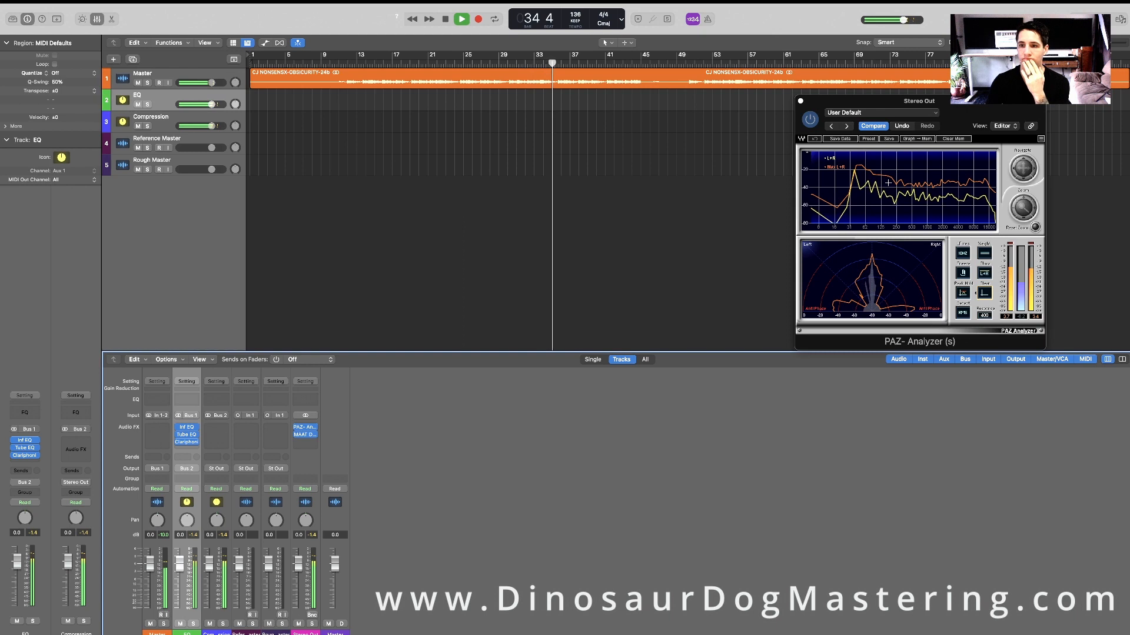
pyautogui.moveTo(937, 114); pyautogui.dragTo(754, 150)
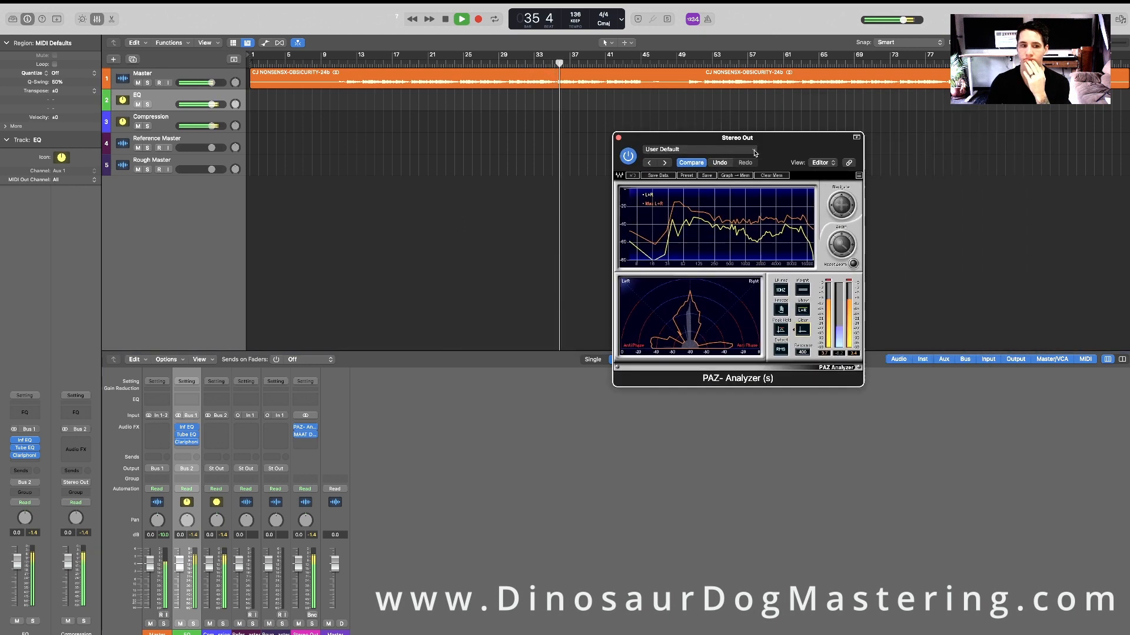
# - Reopen the Vintage Tube EQ, fine-tune Low Atten by ear, recheck its settings against the PAZ-Analyzer, and close it
pyautogui.click(187, 435)
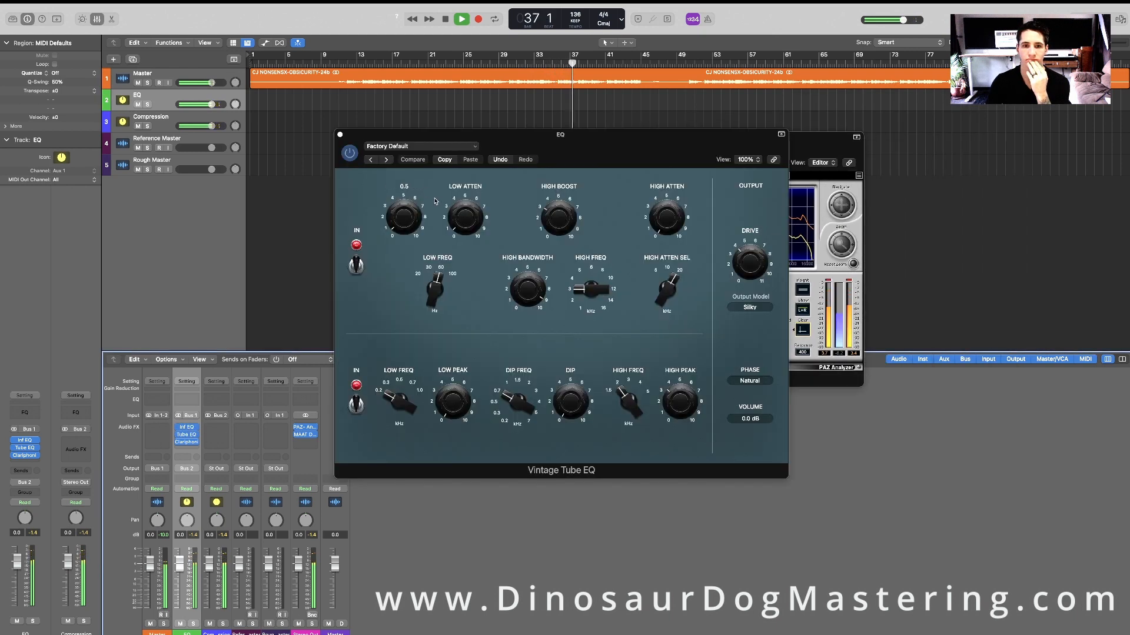
pyautogui.click(469, 221)
pyautogui.moveTo(469, 221); pyautogui.dragTo(469, 216)
pyautogui.moveTo(608, 144); pyautogui.dragTo(391, 219)
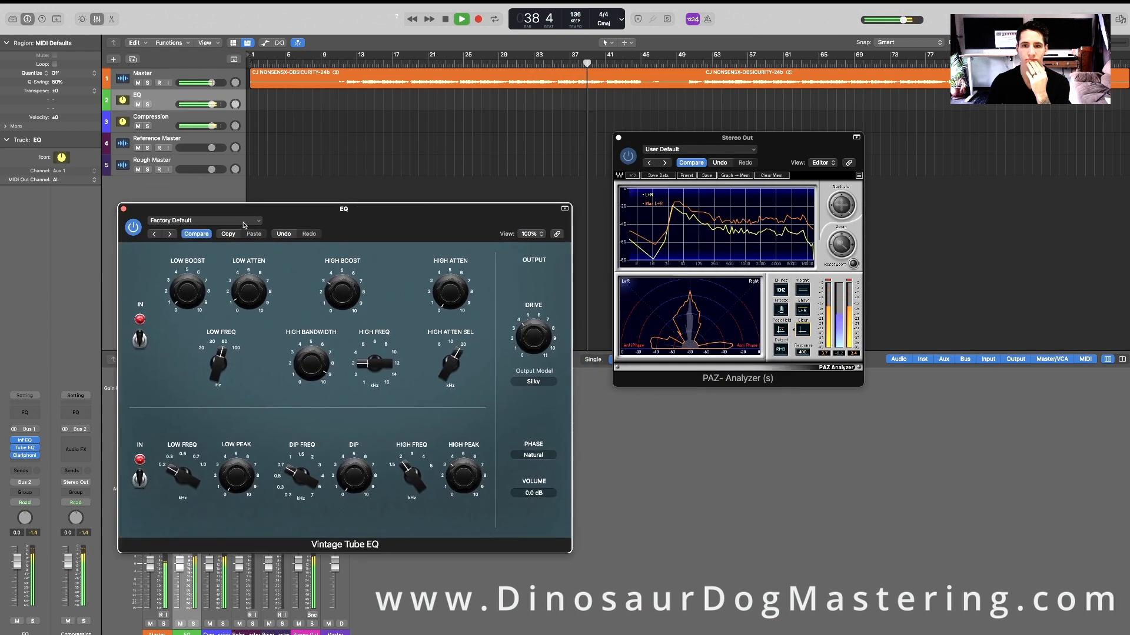
pyautogui.click(124, 209)
pyautogui.moveTo(802, 152); pyautogui.dragTo(776, 160)
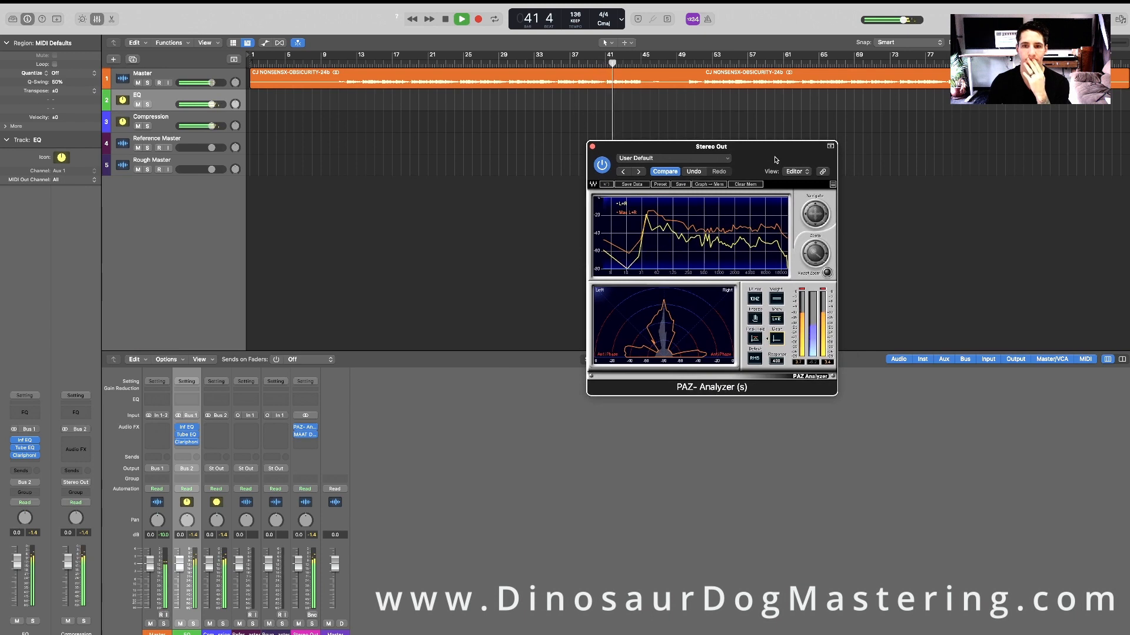
pyautogui.click(186, 435)
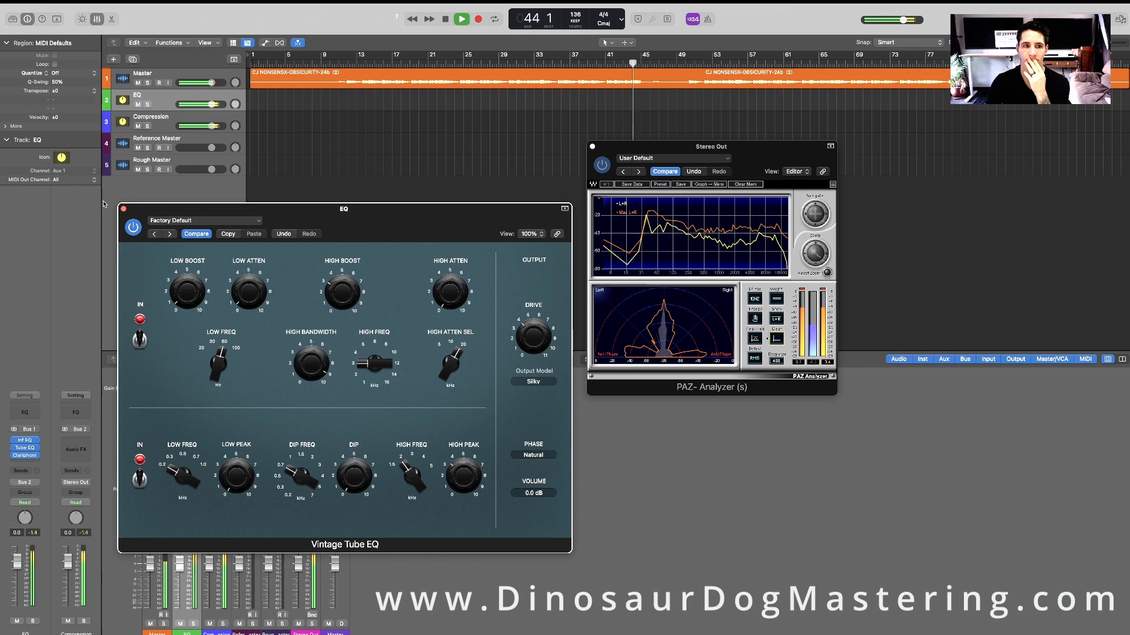
pyautogui.click(123, 208)
pyautogui.moveTo(754, 153); pyautogui.dragTo(774, 162)
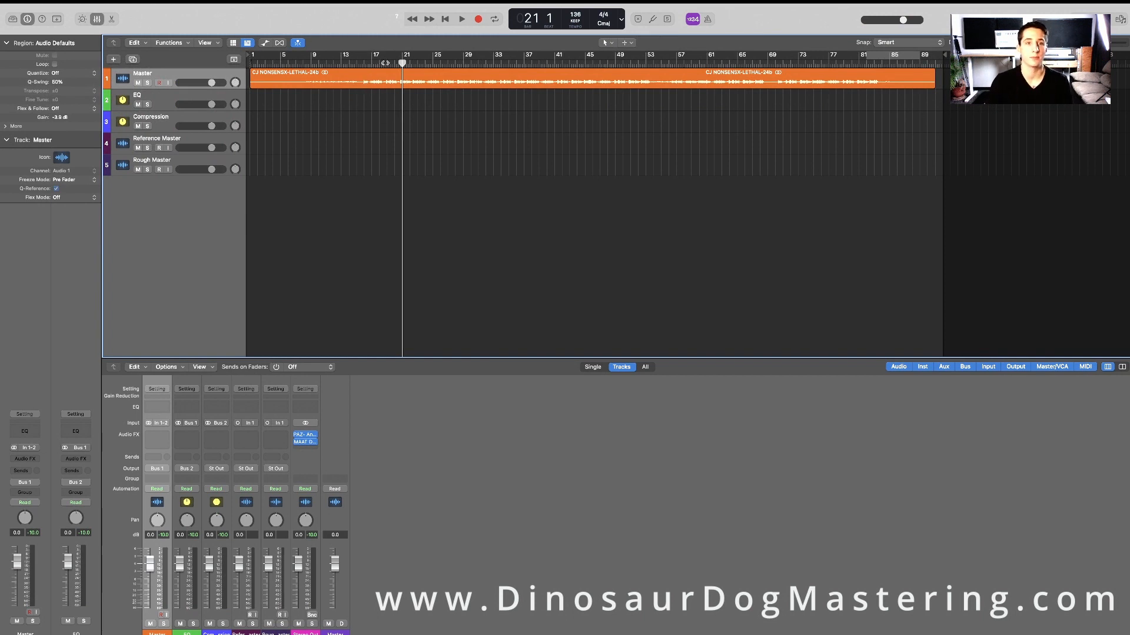
# - Set a cycle range from about bar 16 to bar 53 on the new song and open the stereo output's PAZ-Analyzer with its peaks cleared
pyautogui.moveTo(367, 59); pyautogui.dragTo(646, 134)
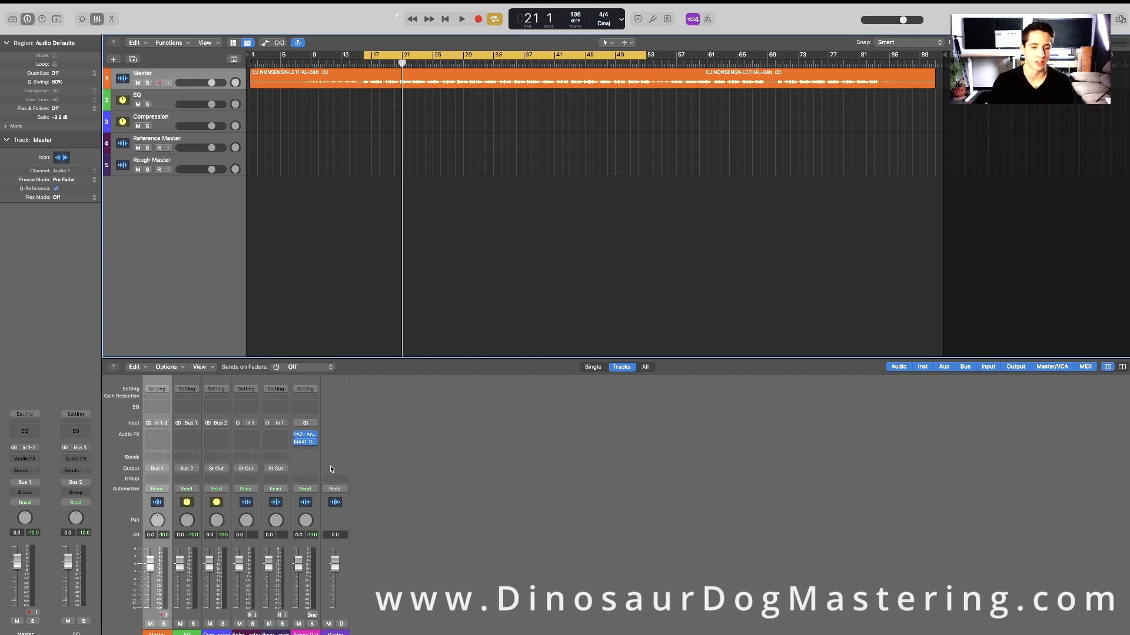
pyautogui.click(306, 439)
pyautogui.moveTo(540, 123); pyautogui.dragTo(985, 135)
pyautogui.click(984, 316)
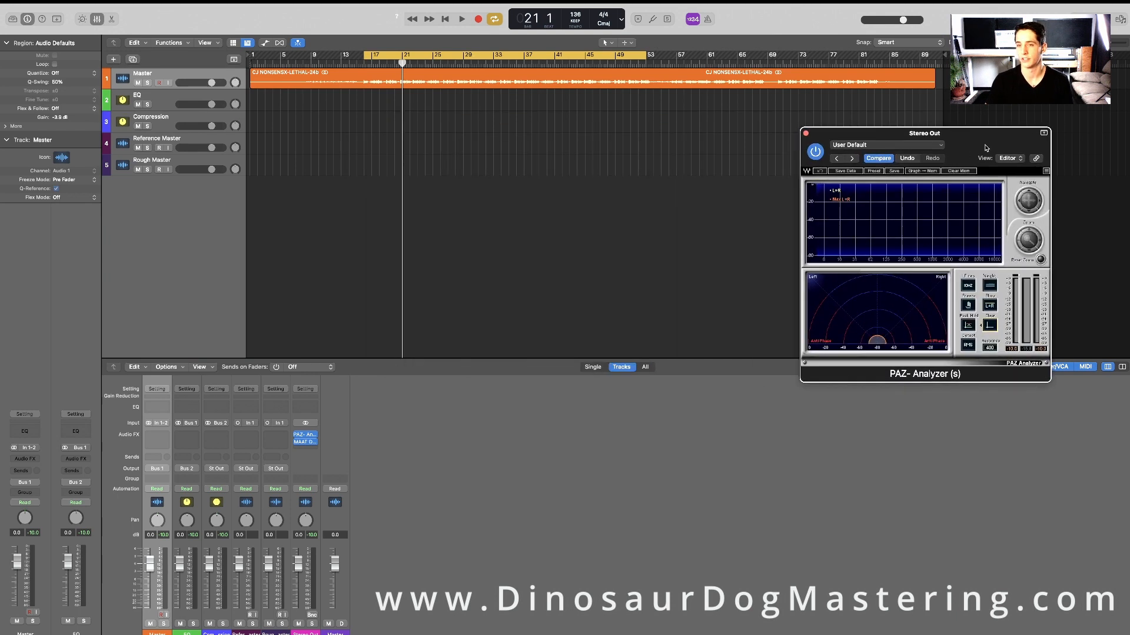
# - Play the cycled section, examine the unprocessed song's spectrum and stereo image on the PAZ-Analyzer, and stop playback
pyautogui.press('space')
pyautogui.moveTo(977, 141); pyautogui.dragTo(873, 151)
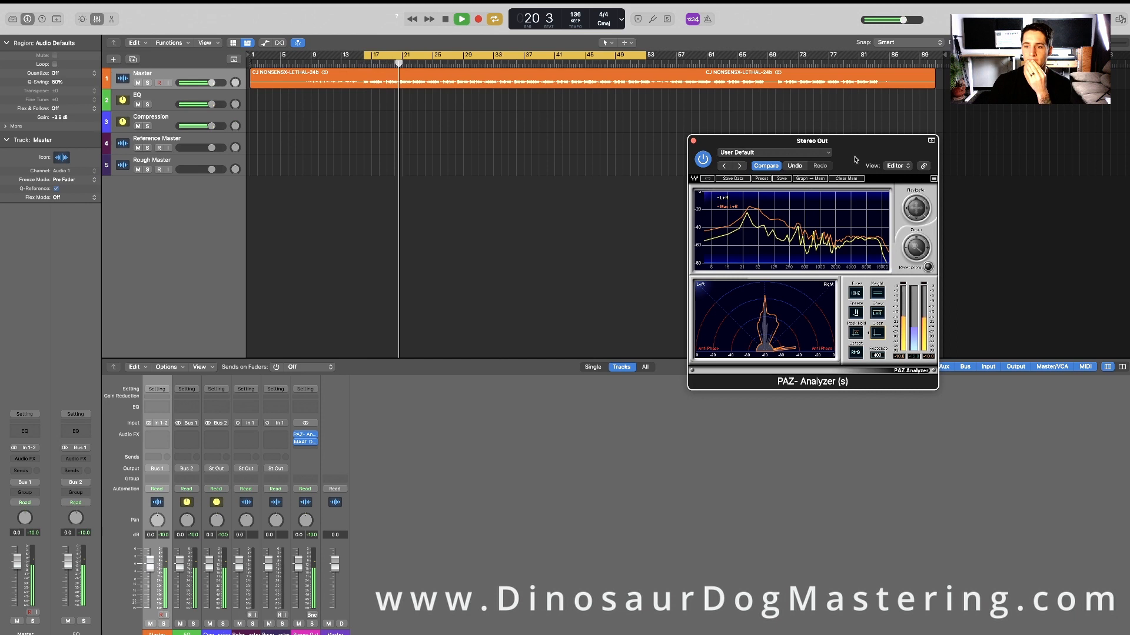
pyautogui.moveTo(872, 158); pyautogui.dragTo(821, 145)
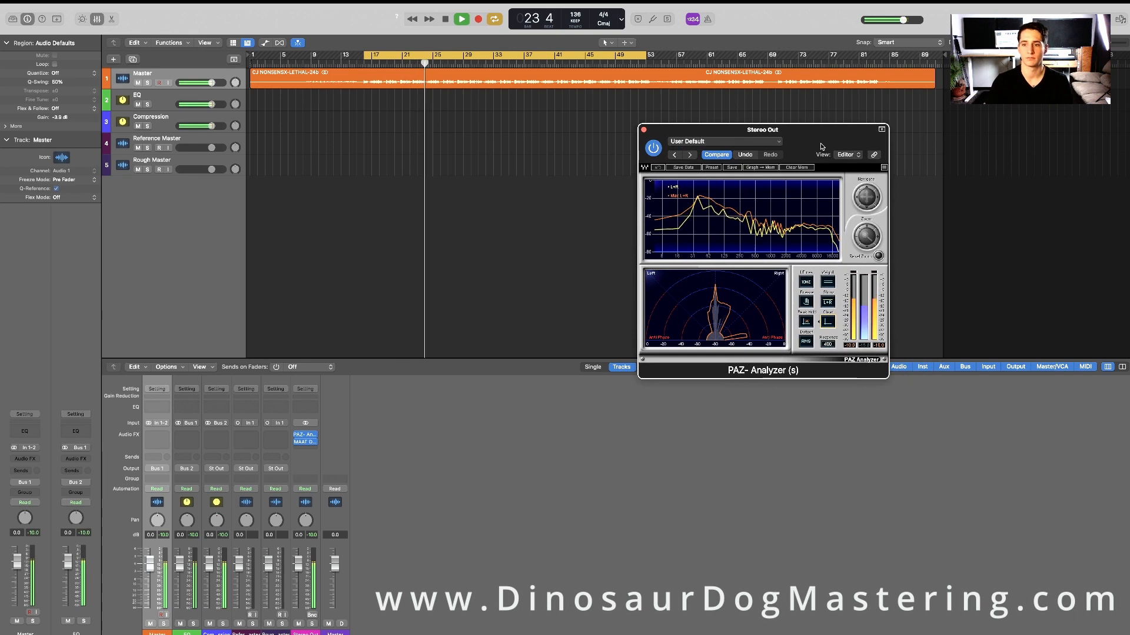
pyautogui.moveTo(821, 146); pyautogui.dragTo(841, 152)
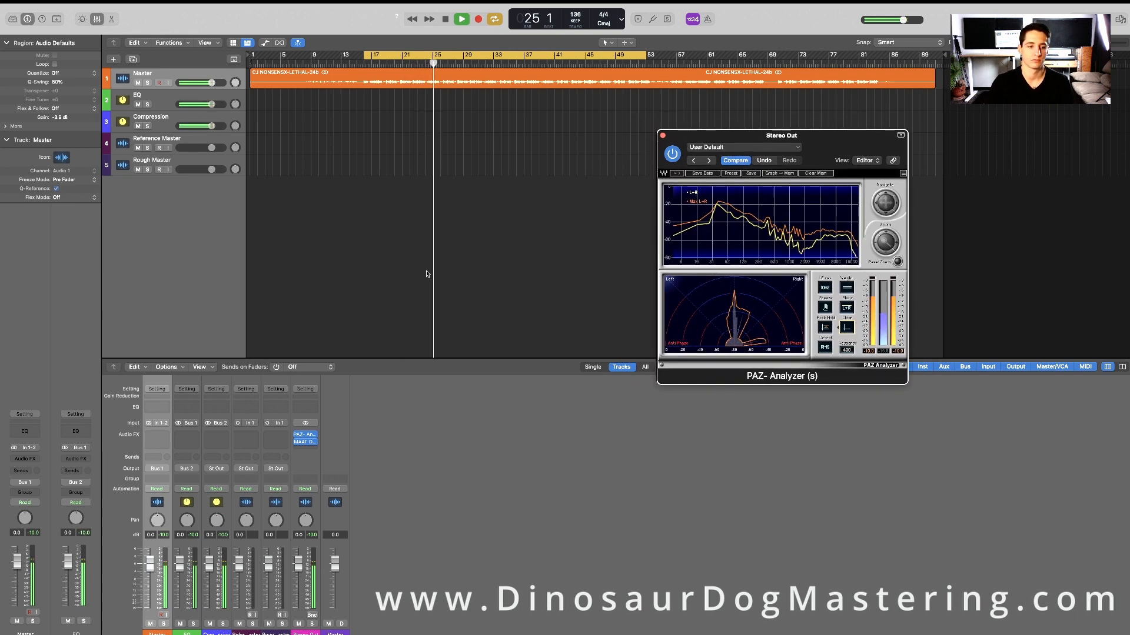
pyautogui.press('space')
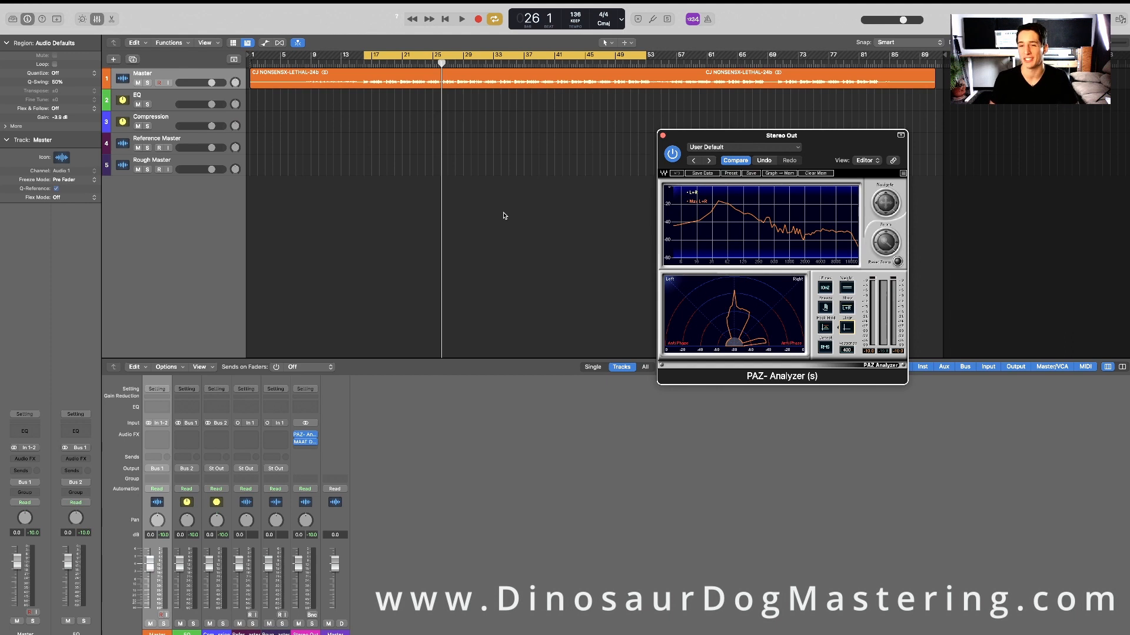
pyautogui.moveTo(755, 129); pyautogui.dragTo(701, 106)
pyautogui.moveTo(803, 131); pyautogui.dragTo(782, 121)
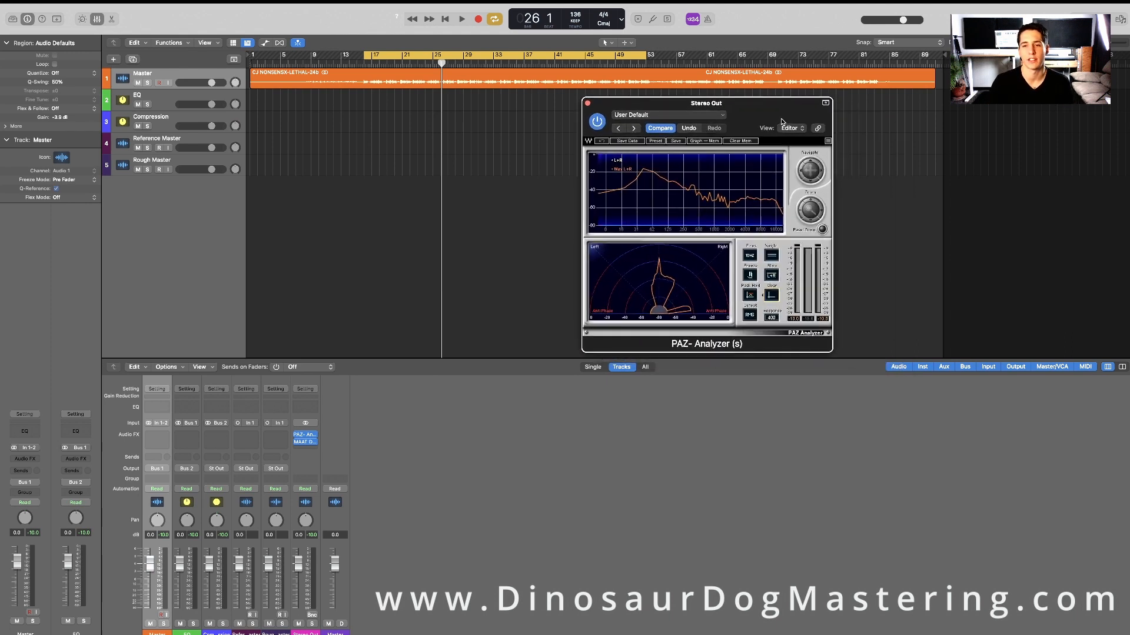
# - Insert Slate Digital's Virtual Mix Rack on the EQ channel, keep only the FG-S and Trimmer modules, and play the cycle beside the analyzer
pyautogui.click(183, 437)
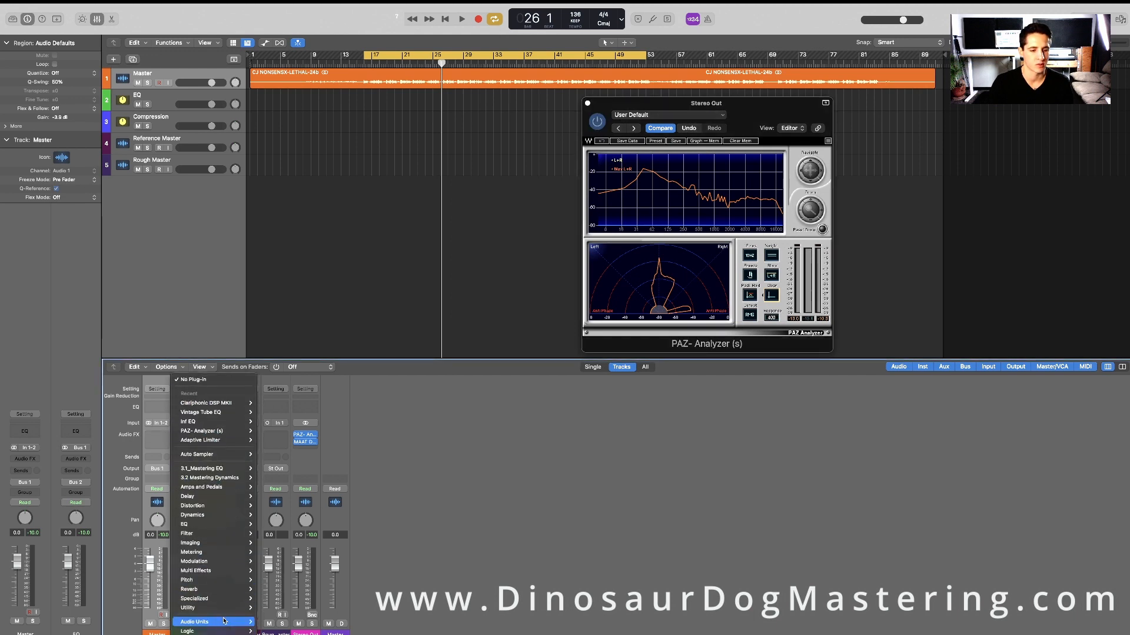
pyautogui.moveTo(218, 622)
pyautogui.moveTo(303, 586)
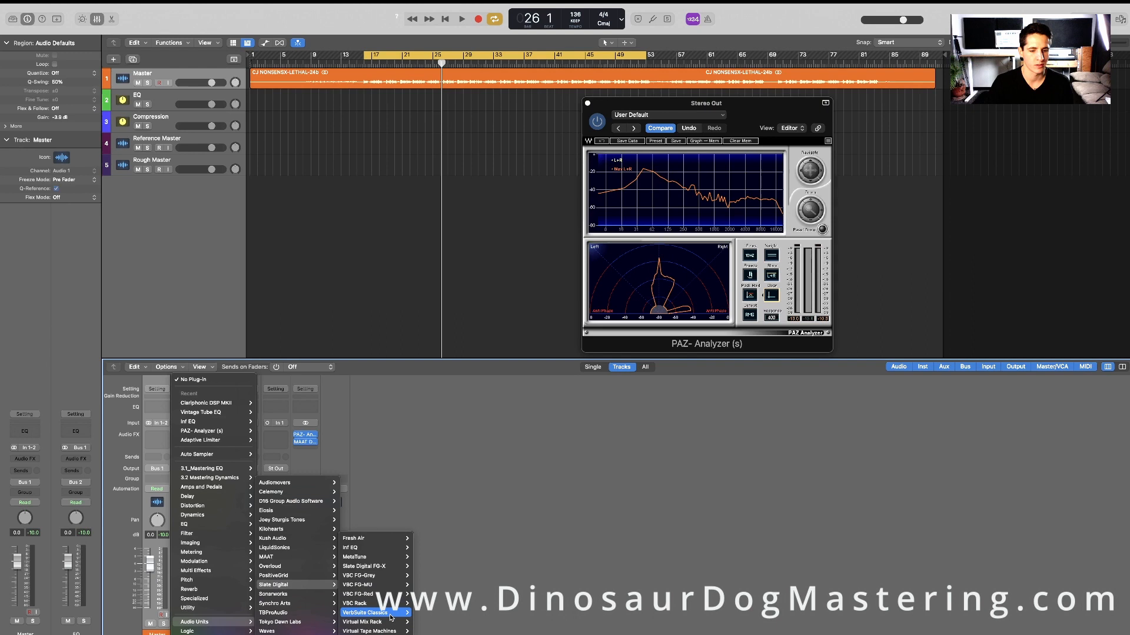
pyautogui.moveTo(382, 622)
pyautogui.click(423, 623)
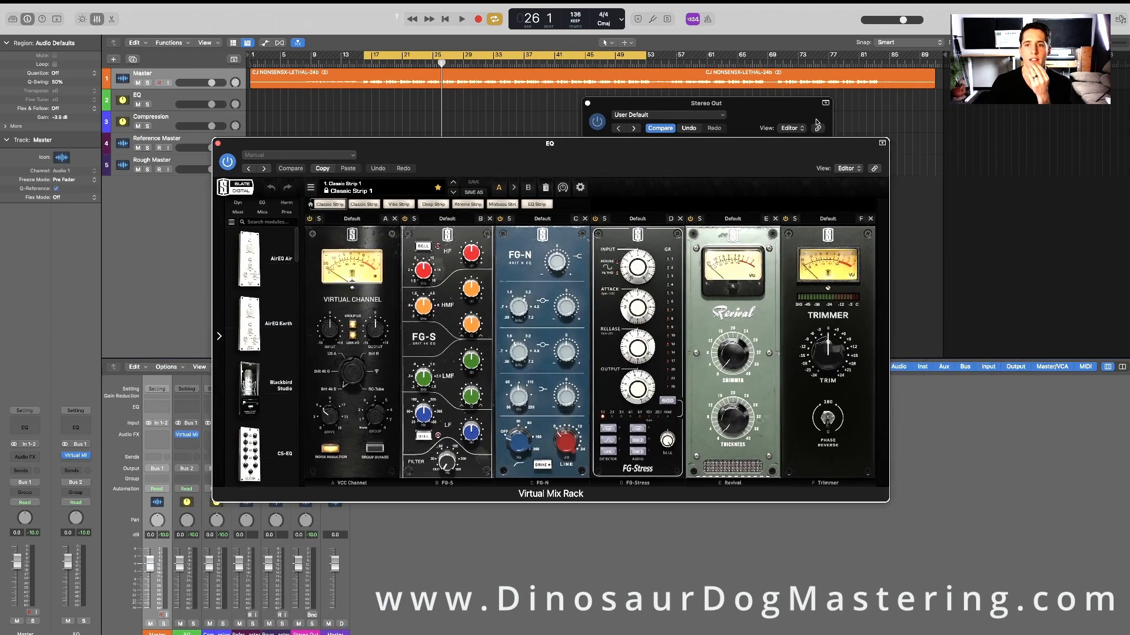
pyautogui.moveTo(760, 124); pyautogui.dragTo(1039, 314)
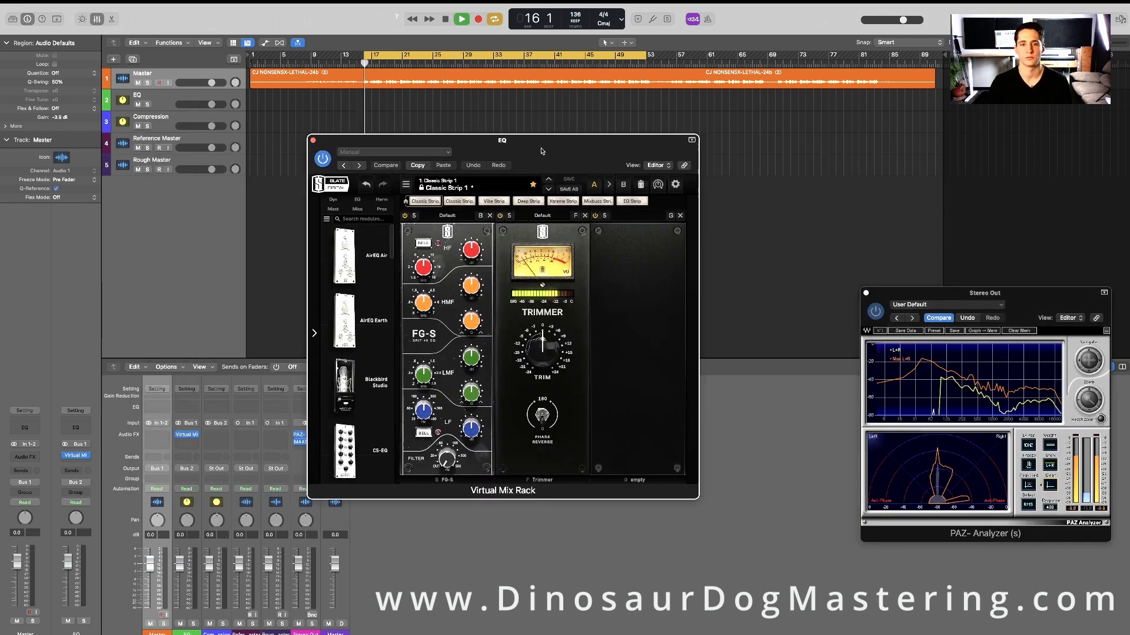
pyautogui.moveTo(542, 151); pyautogui.dragTo(597, 156)
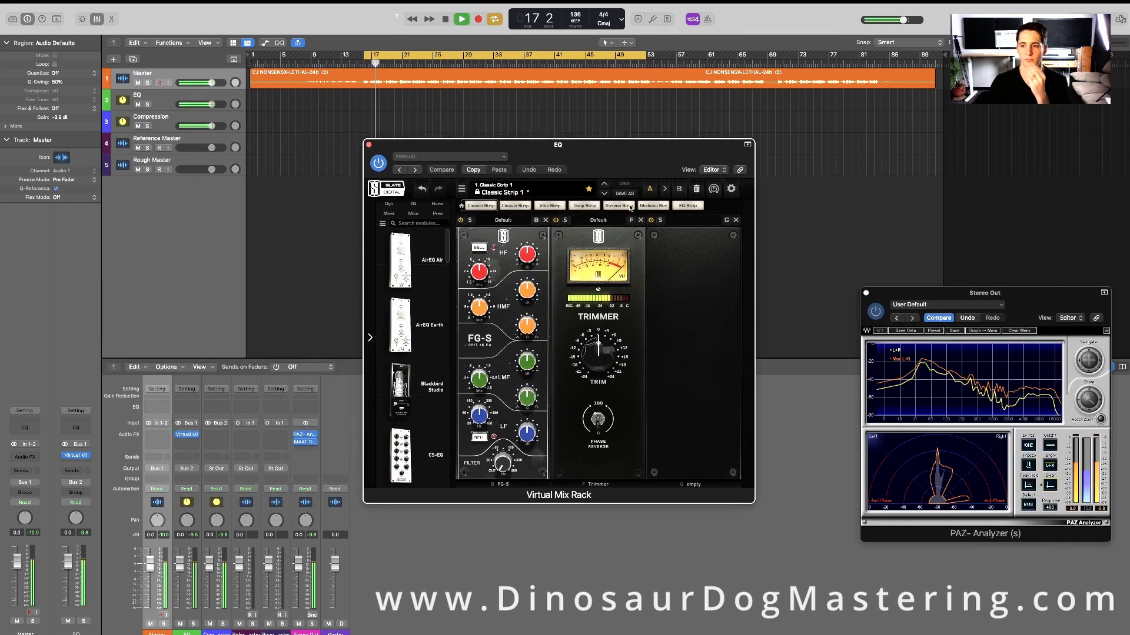
# - Tune the FG-S filter by ear to about 36.4 Hz during playback, clearing the PAZ-Analyzer's peak curve and moving it beside the rack
pyautogui.moveTo(505, 449); pyautogui.dragTo(505, 444)
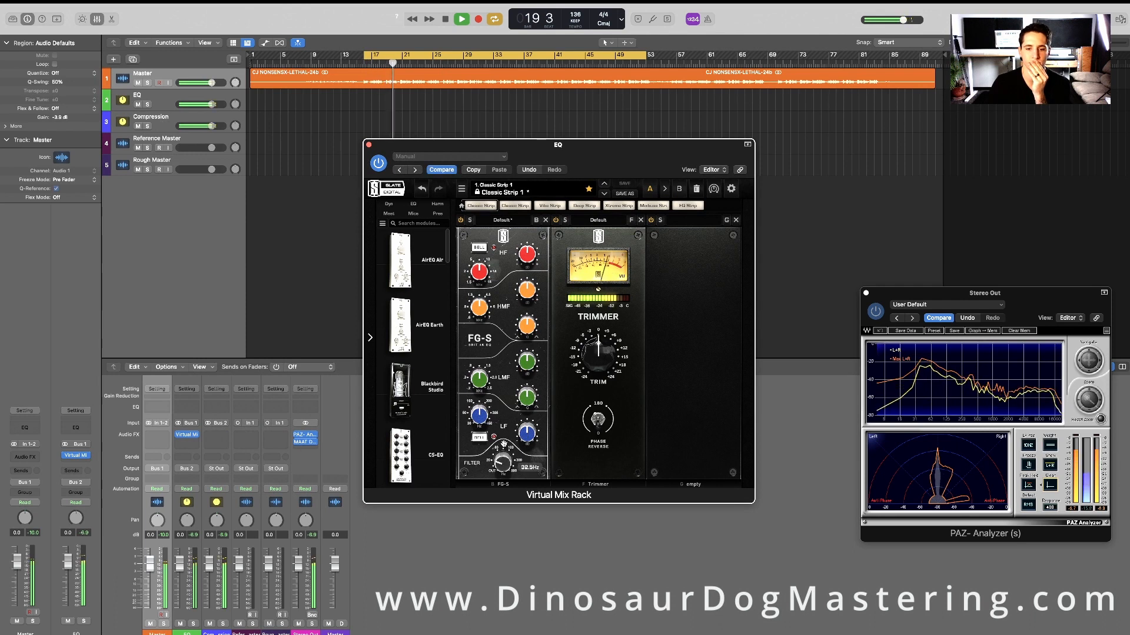
pyautogui.moveTo(502, 442); pyautogui.dragTo(502, 441)
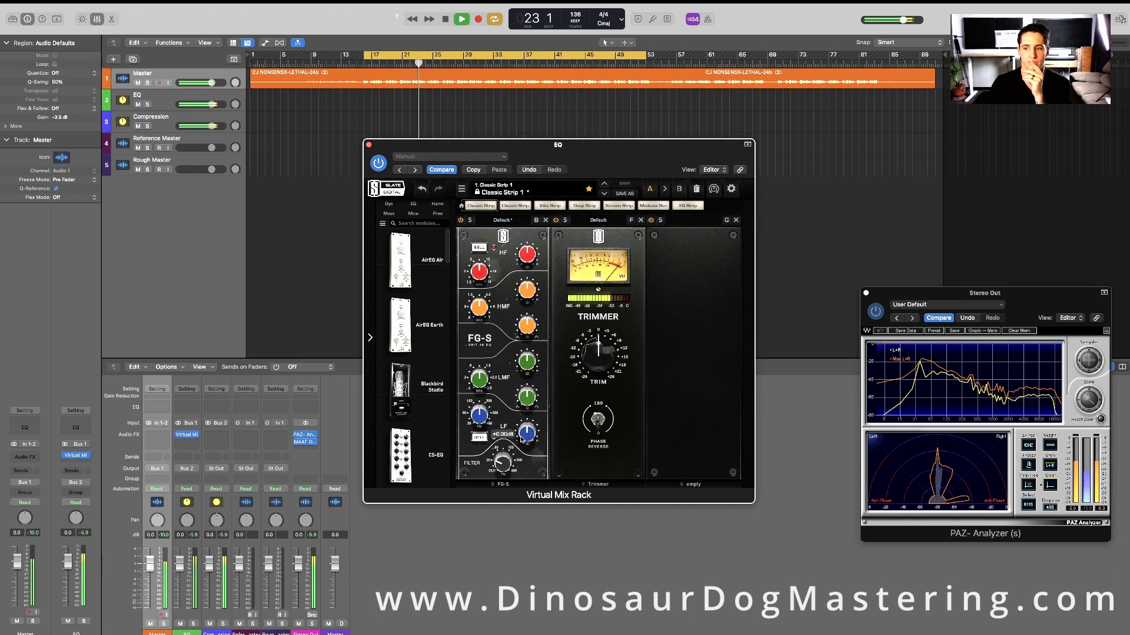
pyautogui.moveTo(505, 466)
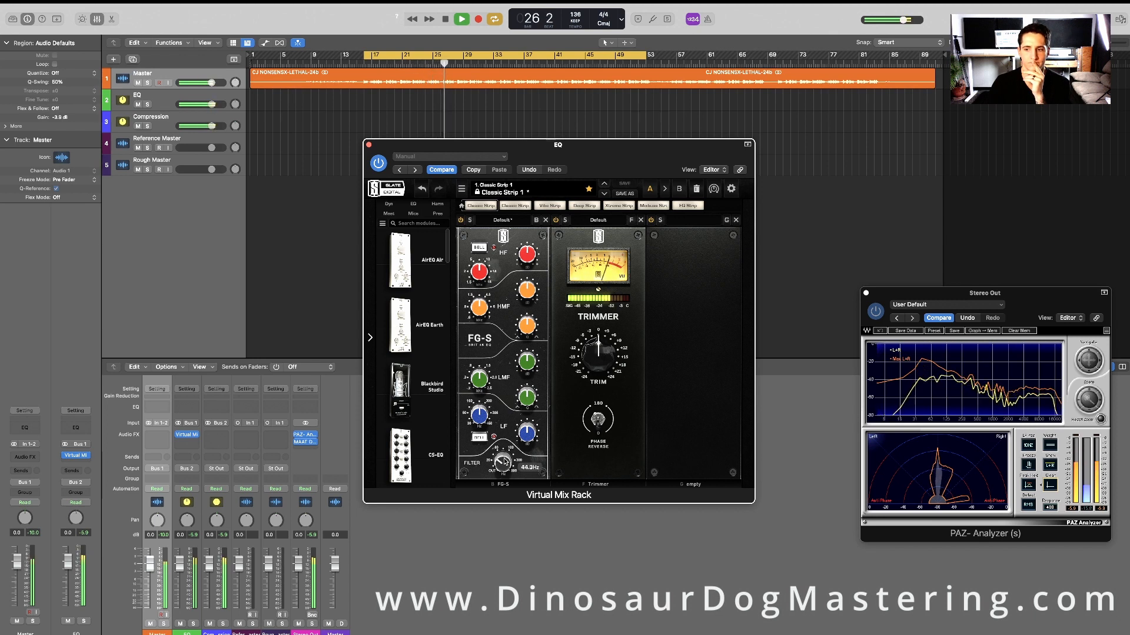
pyautogui.moveTo(941, 293); pyautogui.dragTo(852, 180)
pyautogui.click(962, 374)
pyautogui.moveTo(924, 205); pyautogui.dragTo(946, 222)
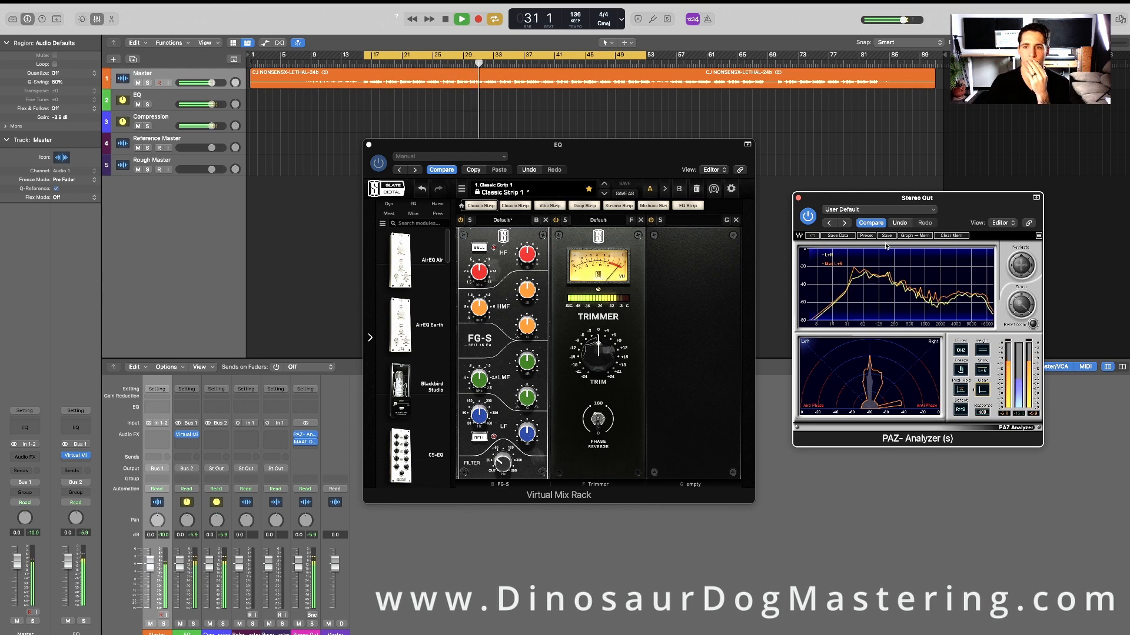
pyautogui.moveTo(882, 197); pyautogui.dragTo(871, 215)
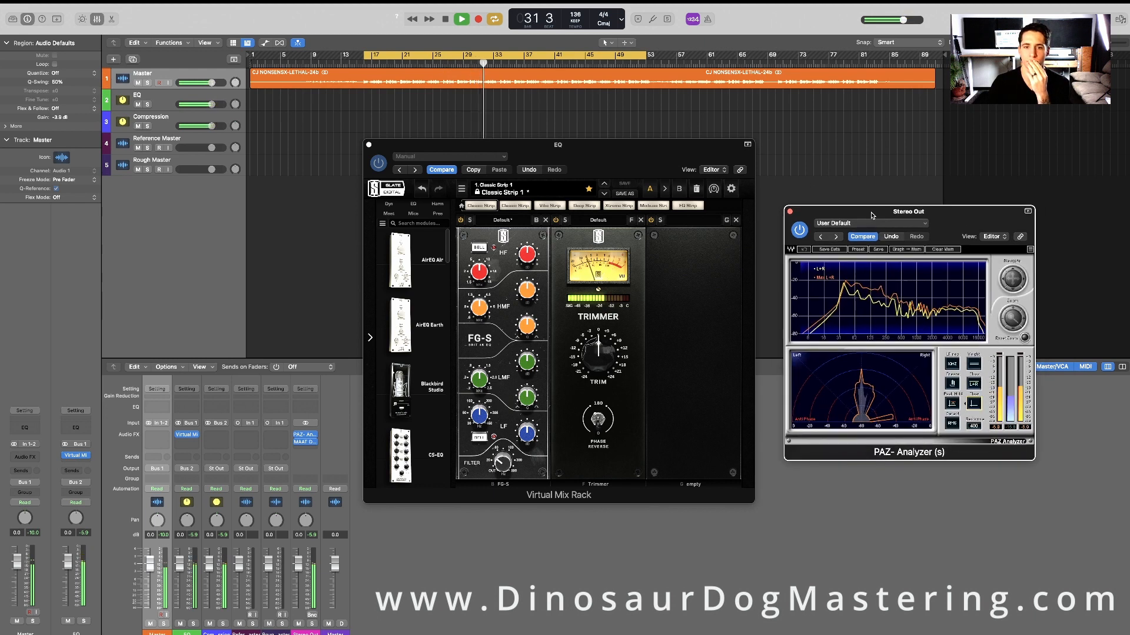
pyautogui.click(499, 461)
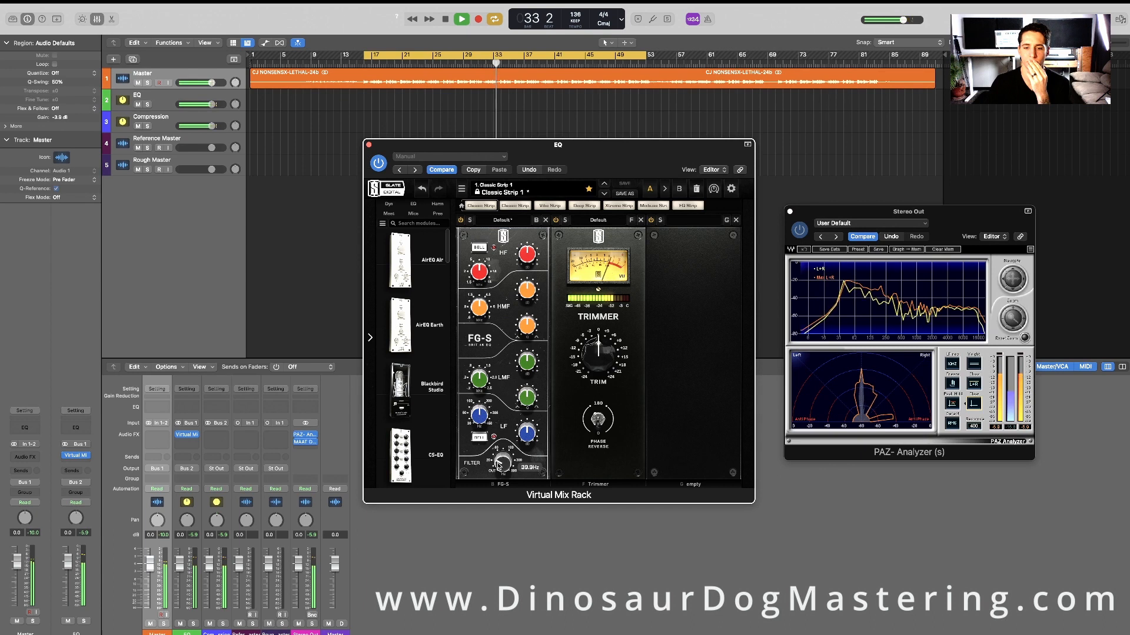
pyautogui.moveTo(499, 464); pyautogui.dragTo(499, 463)
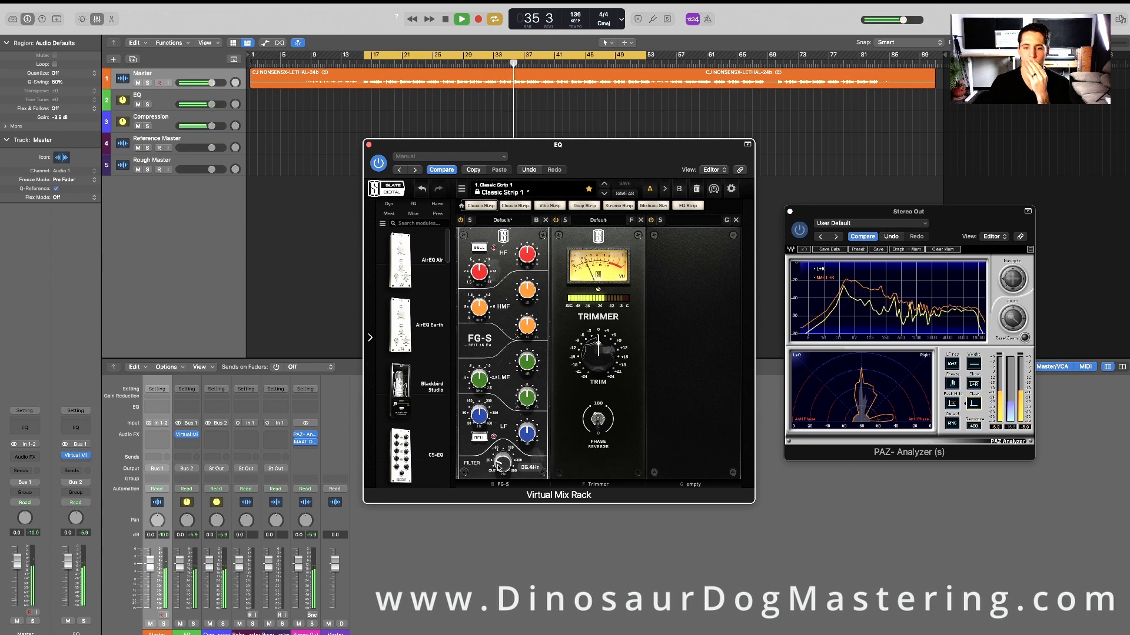
# - Sweep the FG-S HMF frequency around 1.50 kHz with a strong boost, and adjust its gain and bandwidth by ear
pyautogui.moveTo(588, 145); pyautogui.dragTo(566, 118)
pyautogui.moveTo(451, 282); pyautogui.dragTo(461, 302)
pyautogui.moveTo(503, 270); pyautogui.dragTo(505, 242)
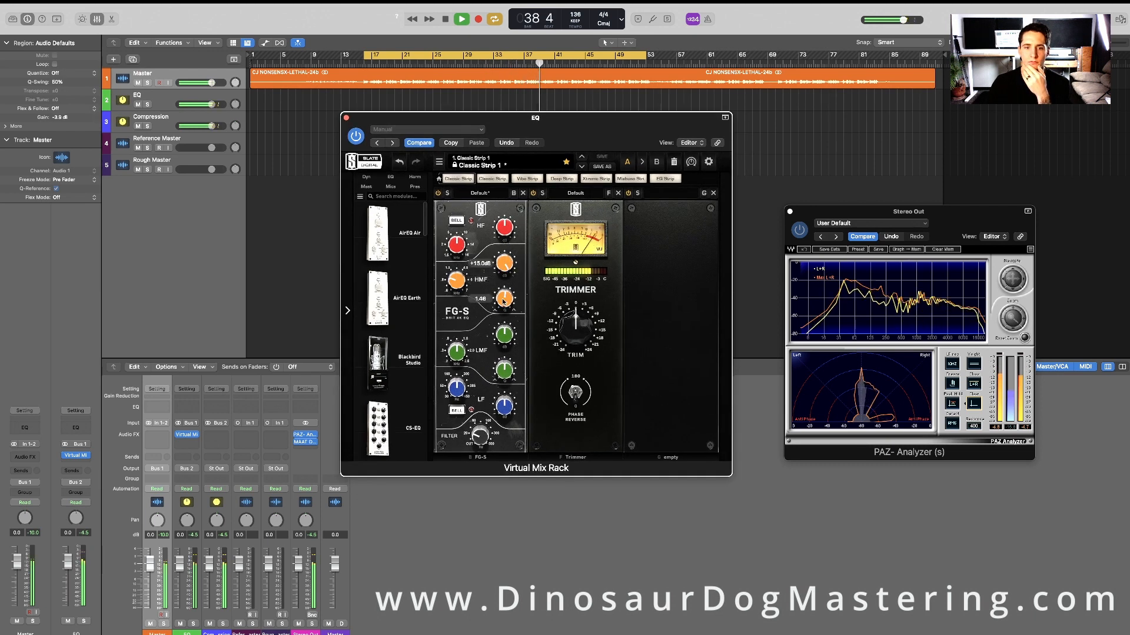
pyautogui.moveTo(463, 287); pyautogui.dragTo(457, 284)
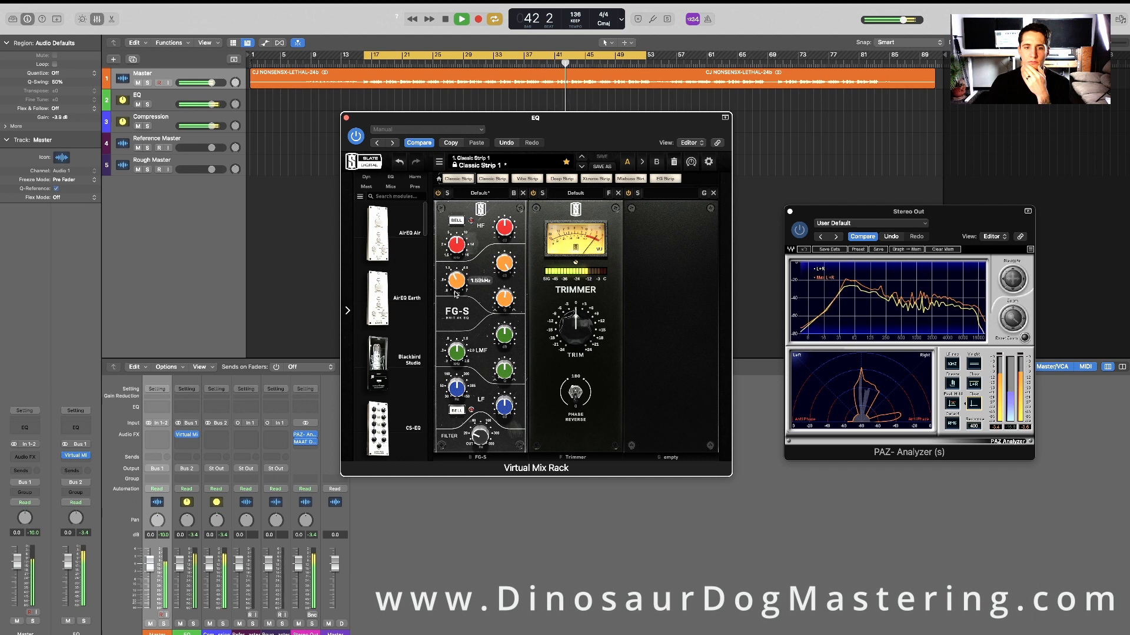
pyautogui.moveTo(454, 302); pyautogui.dragTo(455, 304)
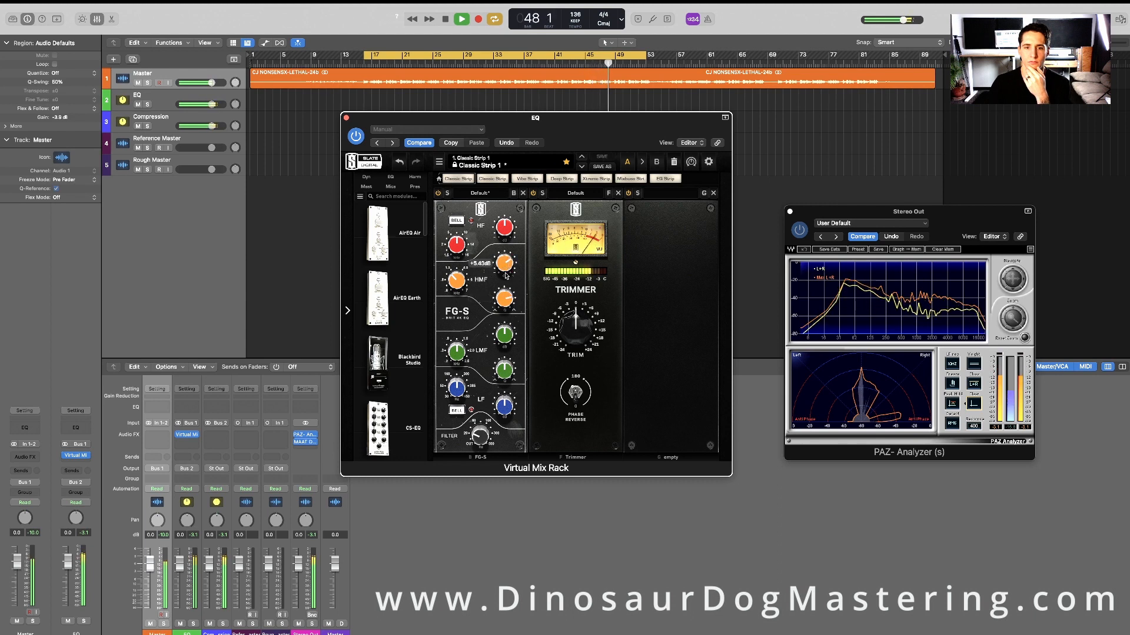
pyautogui.moveTo(505, 275); pyautogui.dragTo(506, 265)
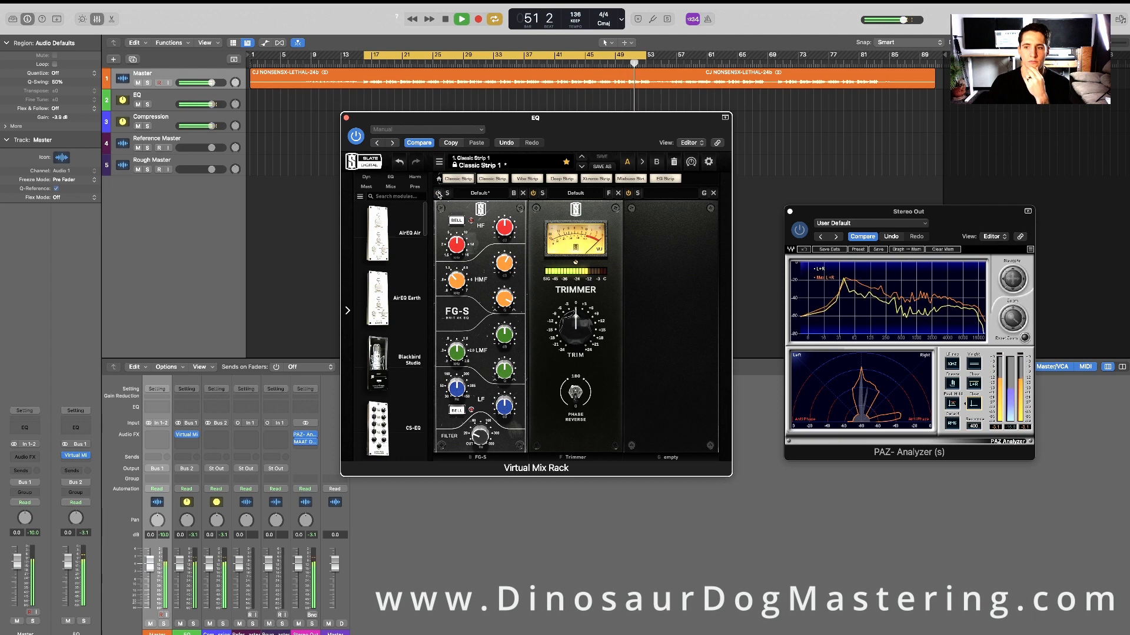
# - Close the Virtual Mix Rack and reset the mixer's peak level readings while the cycle keeps playing
pyautogui.moveTo(603, 137); pyautogui.dragTo(628, 165)
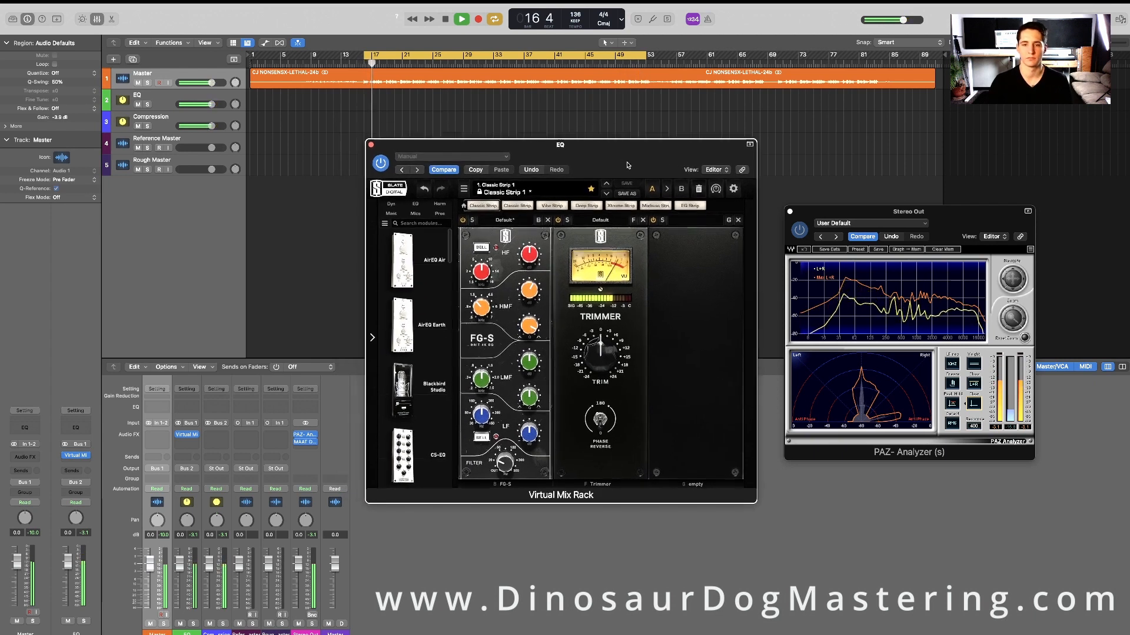
pyautogui.click(371, 145)
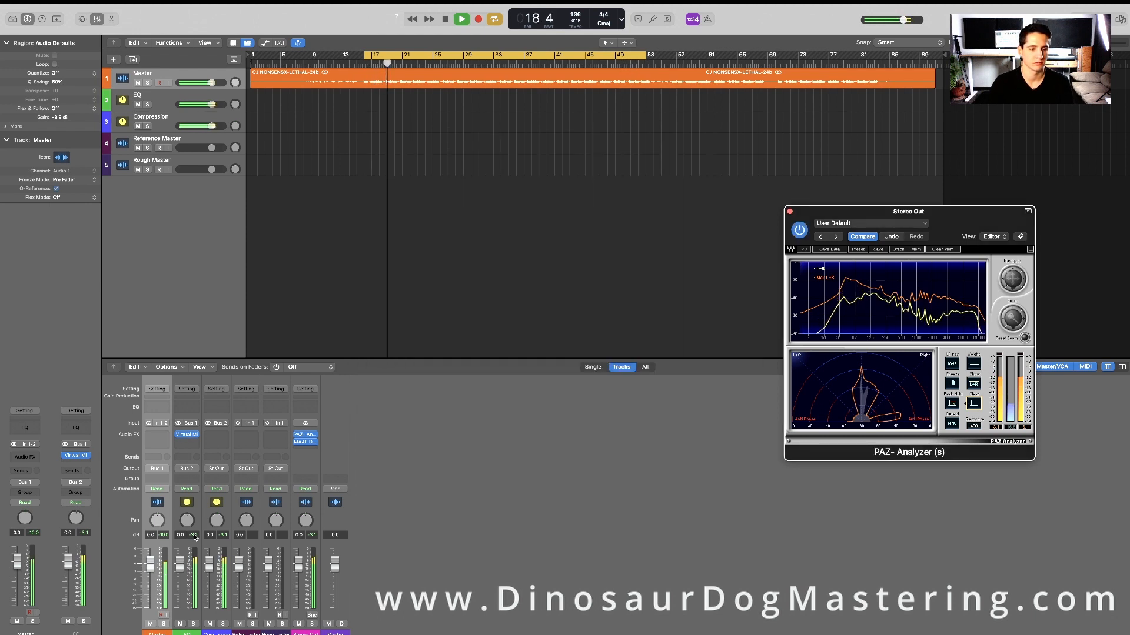
pyautogui.click(186, 457)
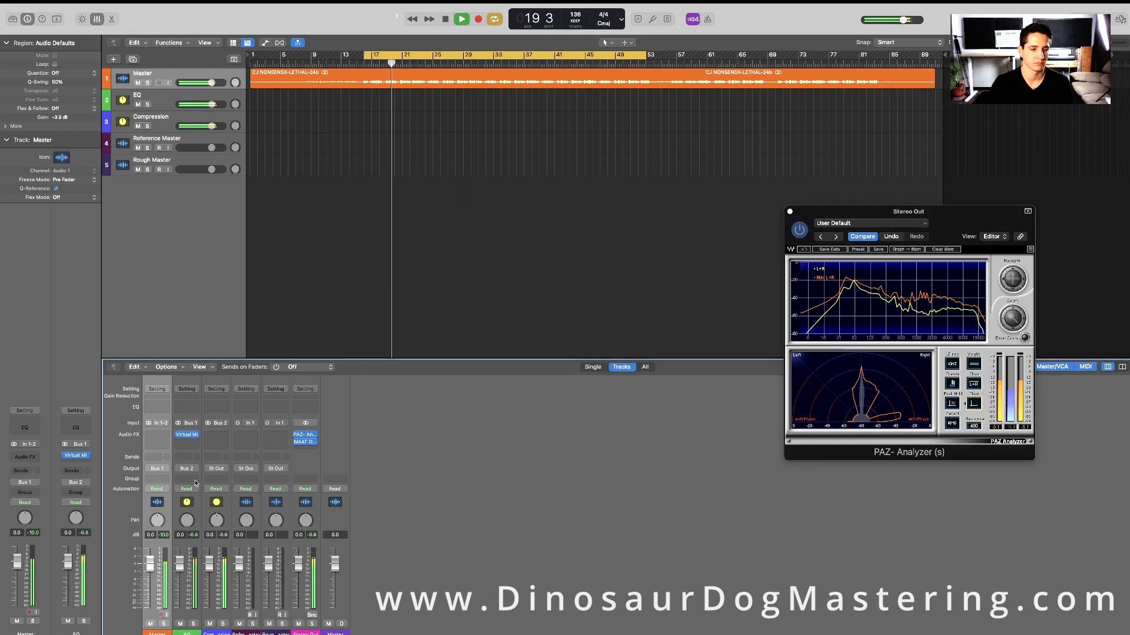
# - Insert the Vintage Tube EQ in stereo after the Virtual Mix Rack on the EQ channel and place it beside the analyzer
pyautogui.click(187, 442)
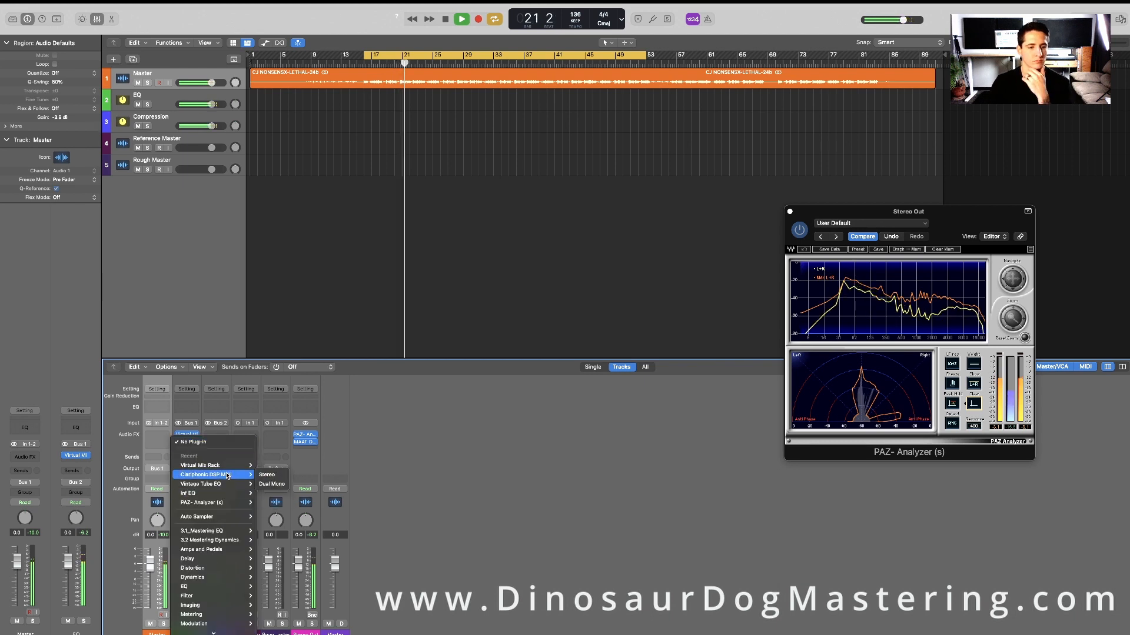
pyautogui.moveTo(228, 487)
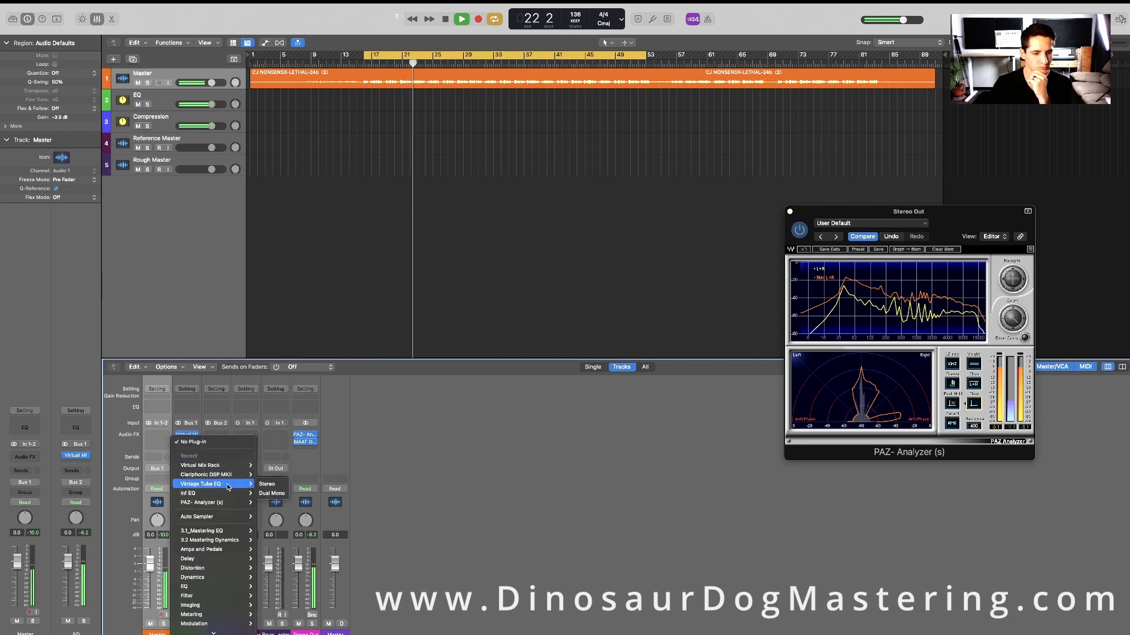
pyautogui.click(376, 390)
pyautogui.moveTo(646, 140); pyautogui.dragTo(621, 210)
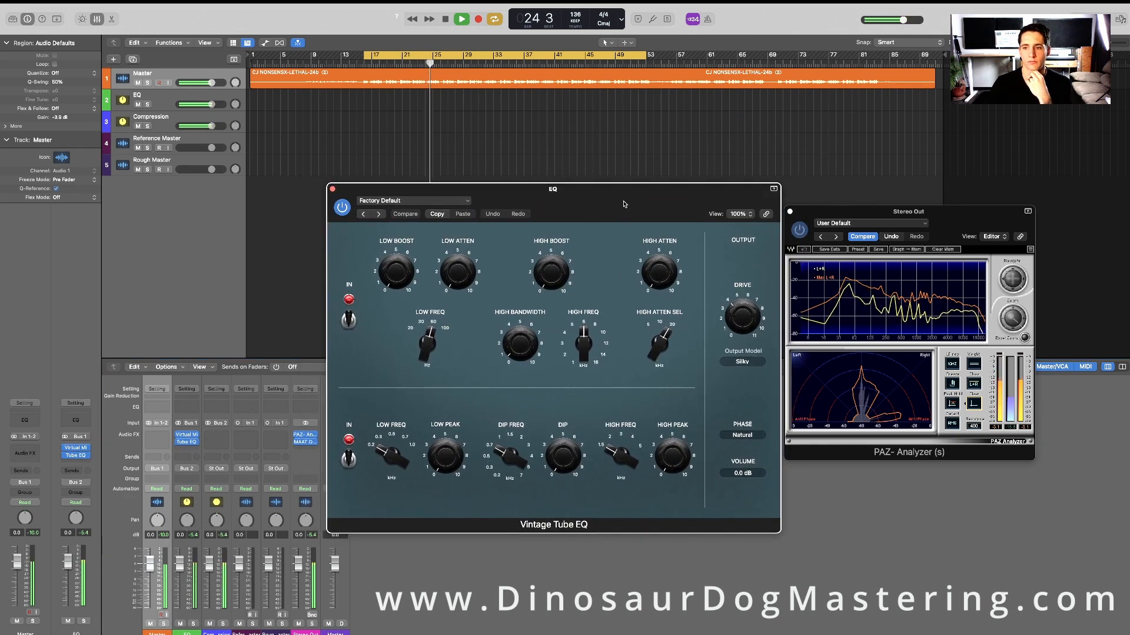
# - Sweep the Vintage Tube EQ's High Freq between about 2 and 4 kHz by ear with High Boost turned fully up
pyautogui.moveTo(510, 347)
pyautogui.moveTo(510, 348); pyautogui.dragTo(511, 344)
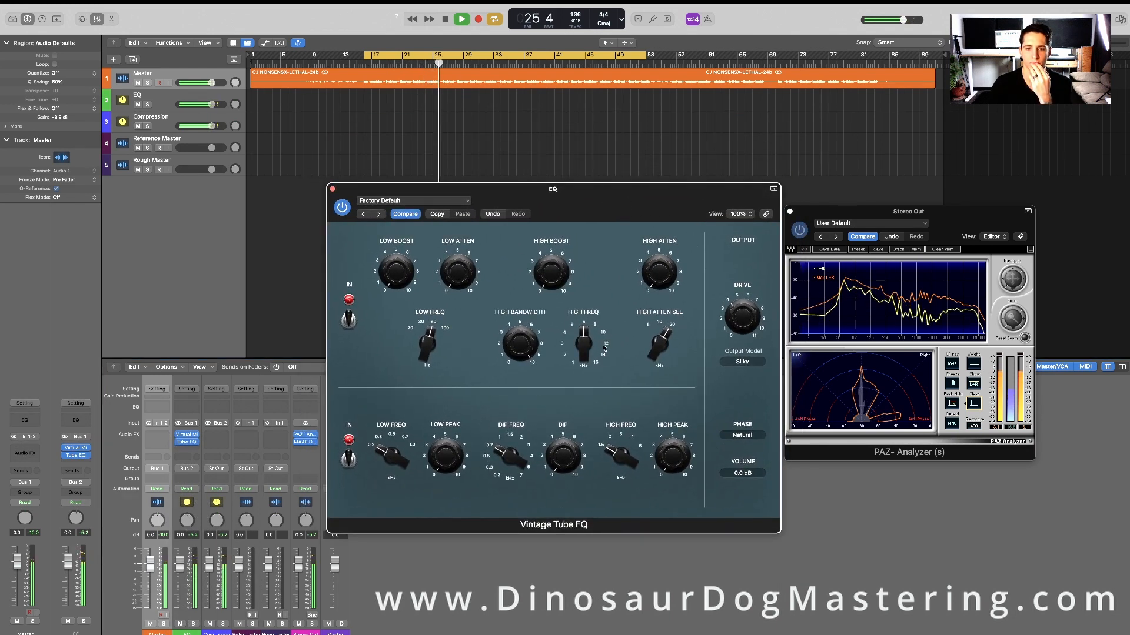
pyautogui.moveTo(583, 344); pyautogui.dragTo(596, 450)
pyautogui.moveTo(584, 344); pyautogui.dragTo(586, 312)
pyautogui.moveTo(551, 272); pyautogui.dragTo(573, 44)
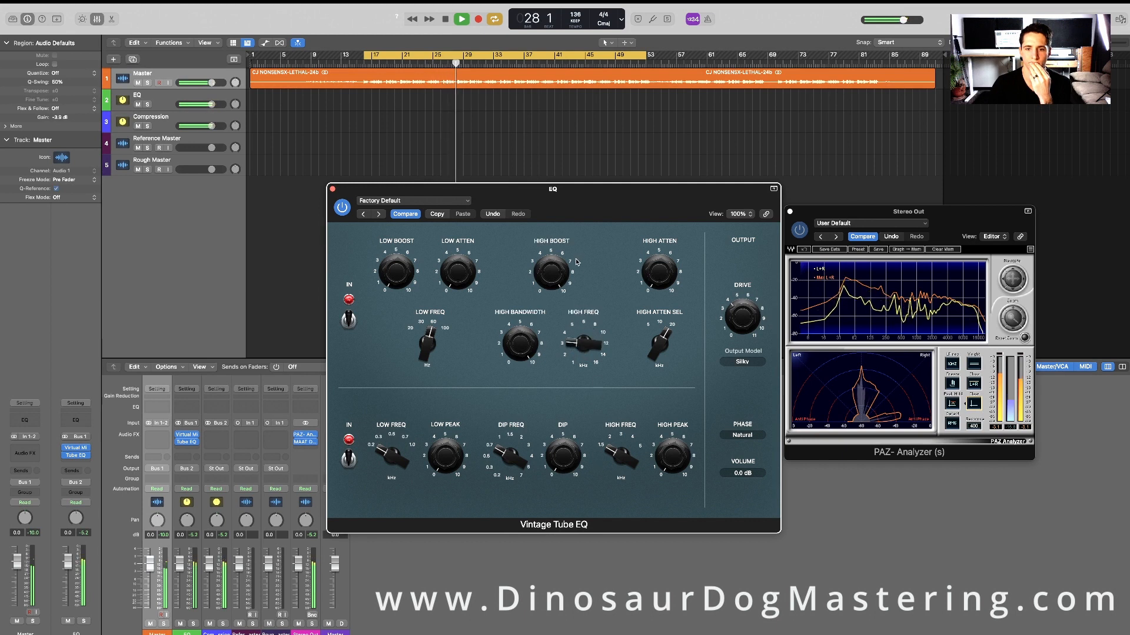
pyautogui.moveTo(590, 345)
pyautogui.moveTo(589, 346); pyautogui.dragTo(576, 338)
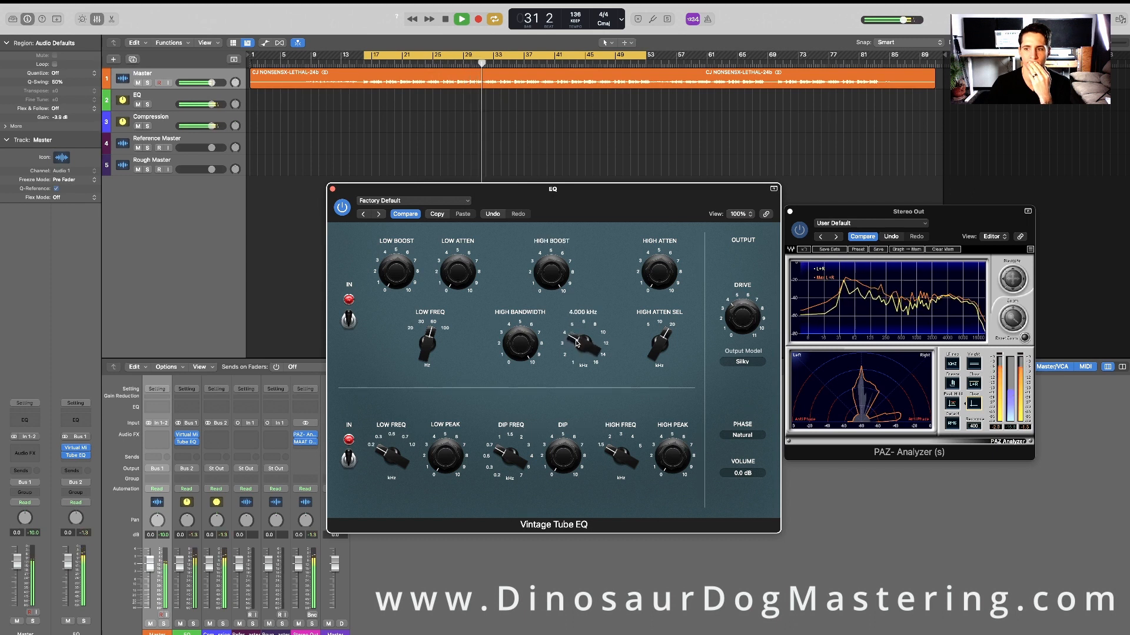
pyautogui.moveTo(577, 344); pyautogui.dragTo(579, 366)
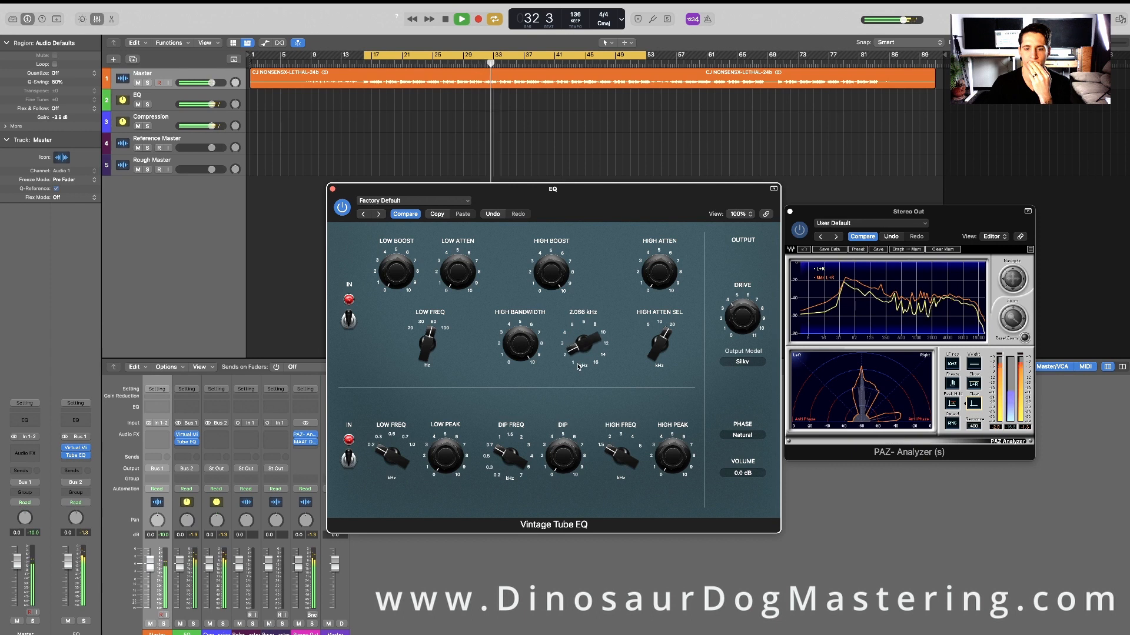
pyautogui.moveTo(579, 366); pyautogui.dragTo(576, 347)
# - Reduce the High Boost to about 2.2, resetting the knob and bringing it back up by ear
pyautogui.click(553, 271)
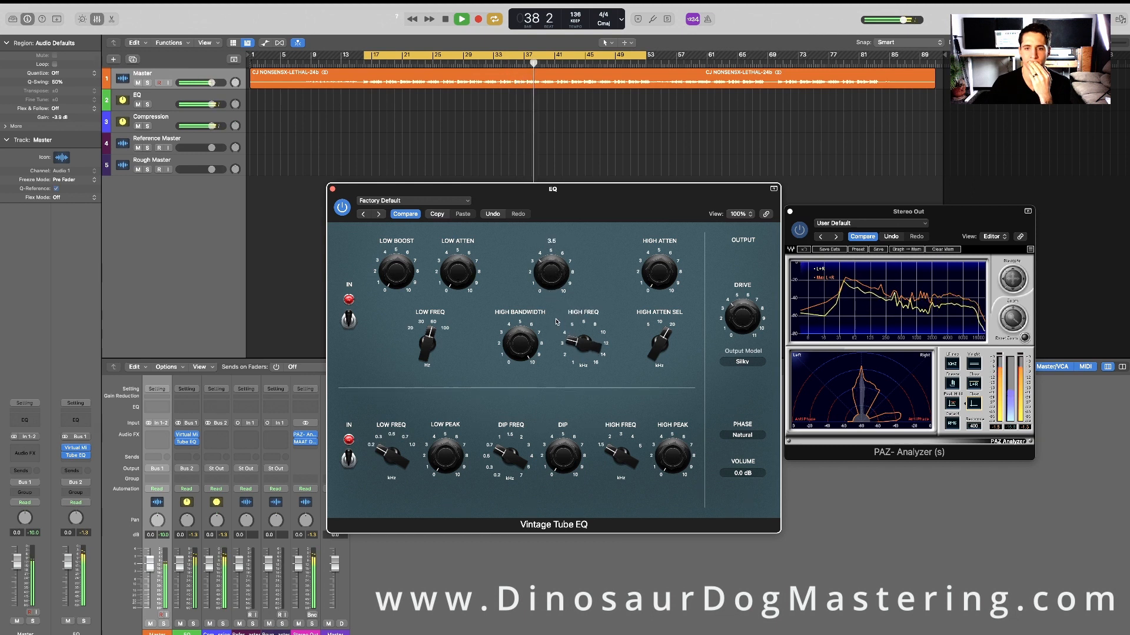
pyautogui.moveTo(553, 272); pyautogui.dragTo(553, 281)
pyautogui.keyDown('alt'); pyautogui.click(556, 280); pyautogui.keyUp('alt')
pyautogui.moveTo(557, 281); pyautogui.dragTo(562, 250)
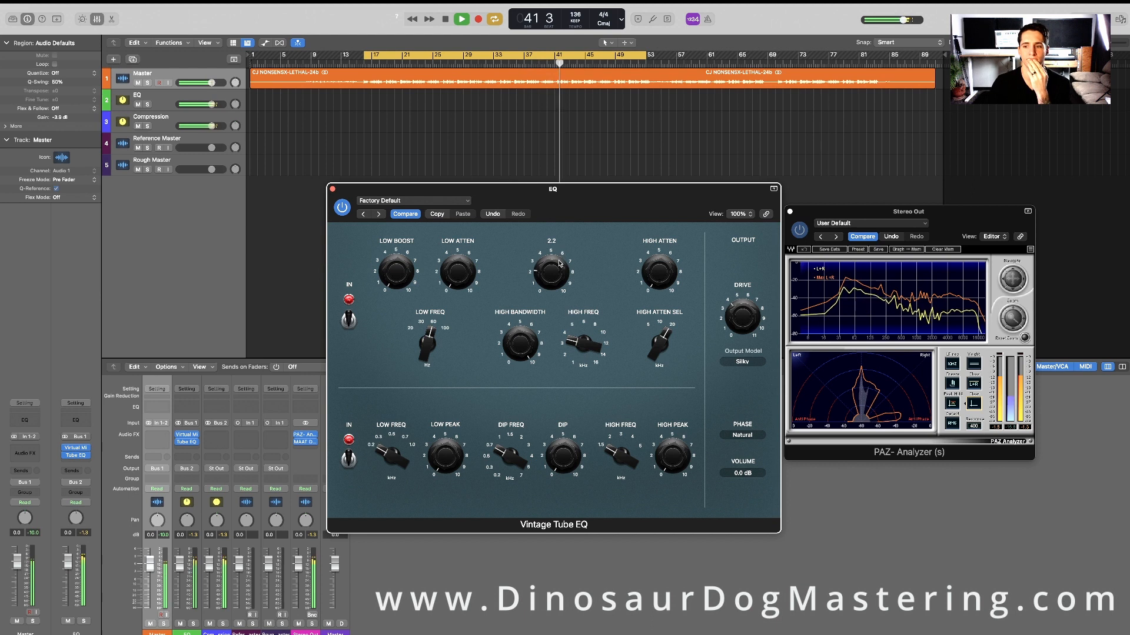
# - Shape the low end with Low Freq at about 76 Hz, Low Boost at about 3.4 and Low Atten at about 2.9
pyautogui.moveTo(553, 188); pyautogui.dragTo(520, 165)
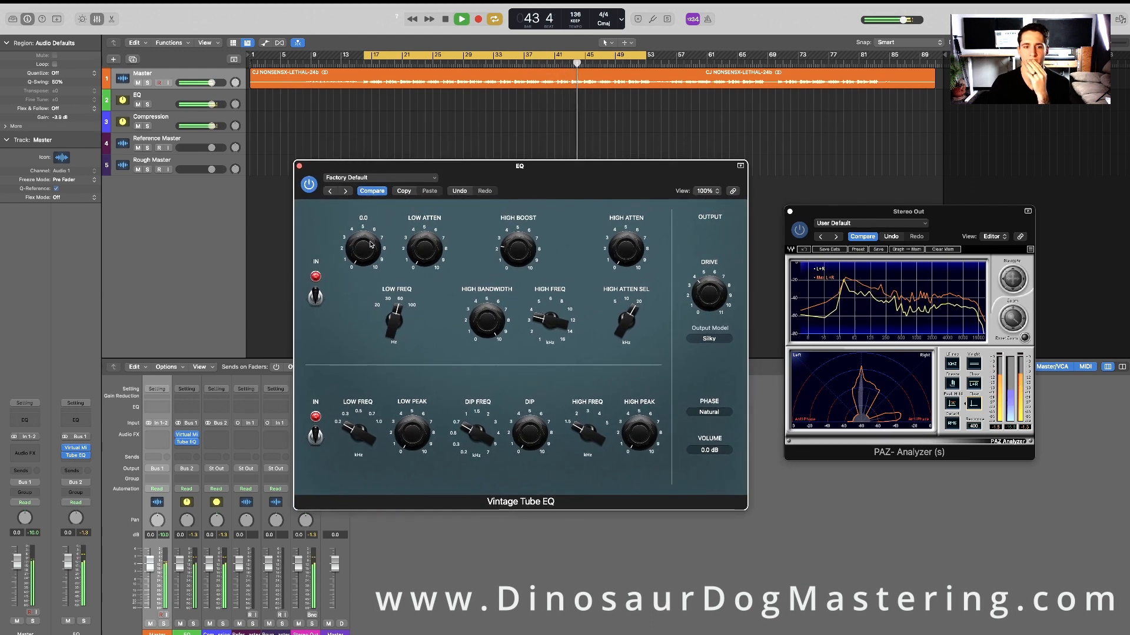
pyautogui.moveTo(373, 216)
pyautogui.moveTo(393, 324); pyautogui.dragTo(388, 340)
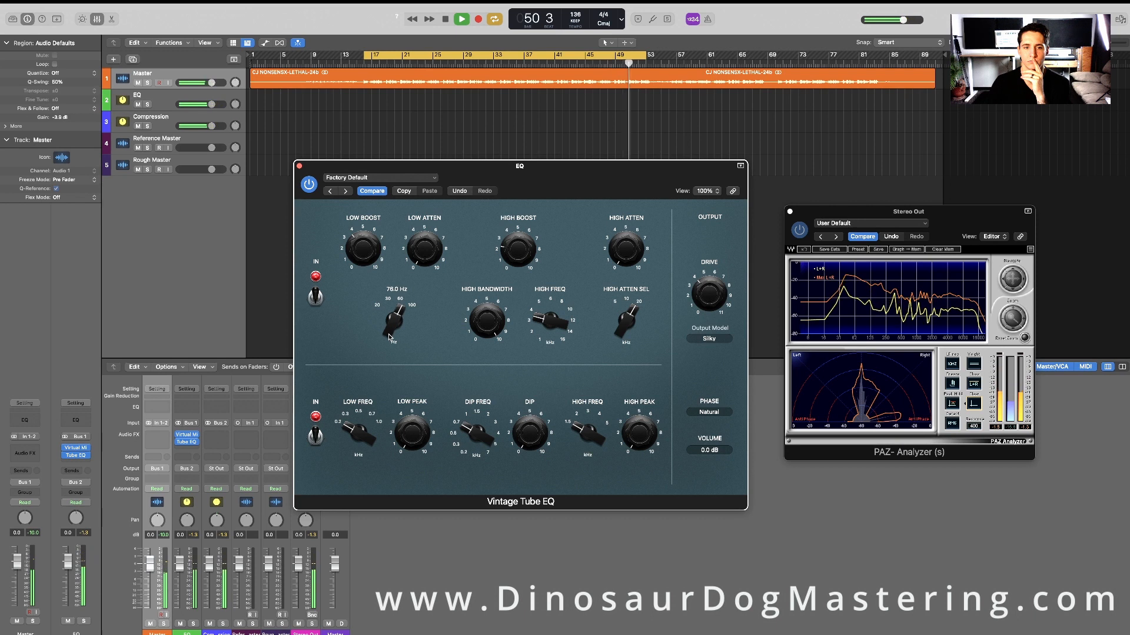
pyautogui.moveTo(370, 251)
pyautogui.moveTo(369, 251); pyautogui.dragTo(362, 255)
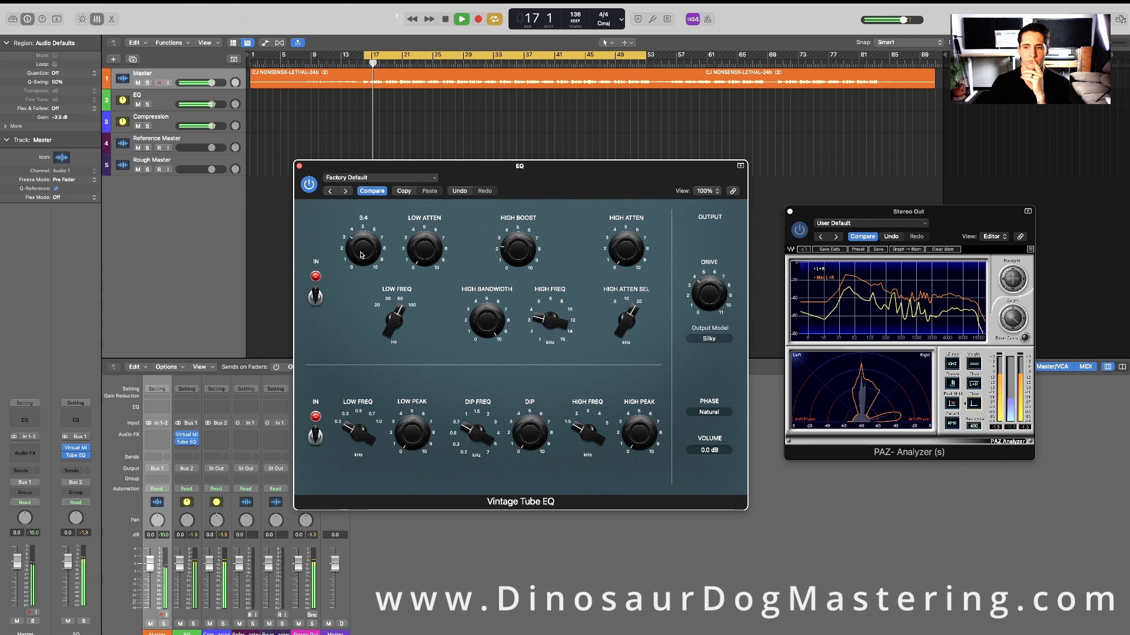
pyautogui.moveTo(424, 253)
pyautogui.moveTo(421, 225); pyautogui.dragTo(425, 257)
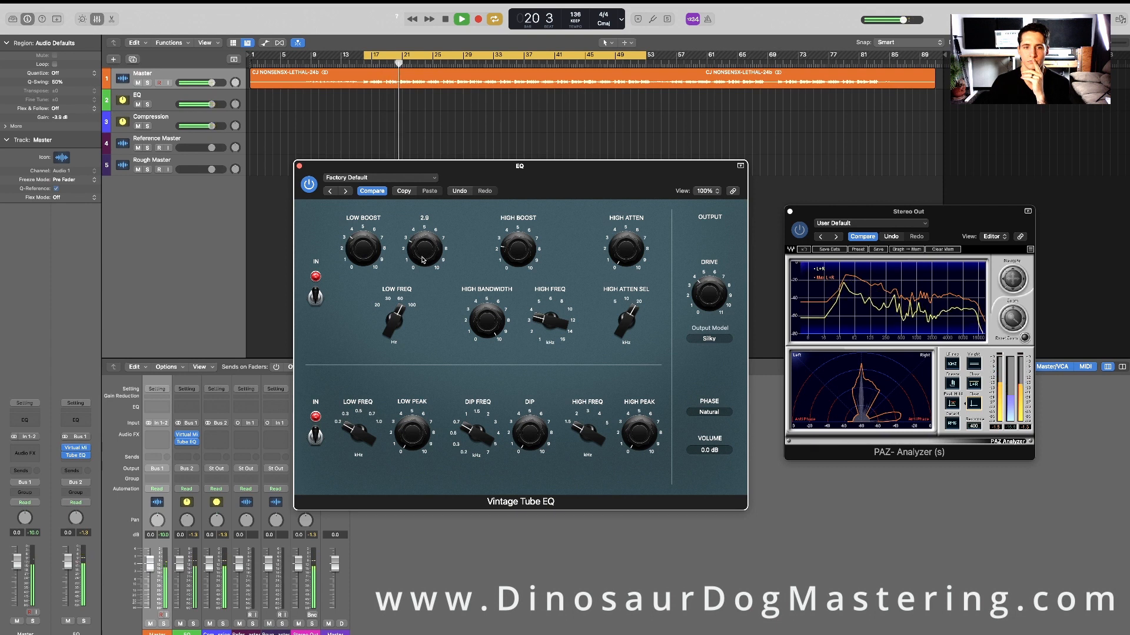
# - Compare the song with the Vintage Tube EQ bypassed and enabled during playback
pyautogui.moveTo(323, 171); pyautogui.dragTo(325, 174)
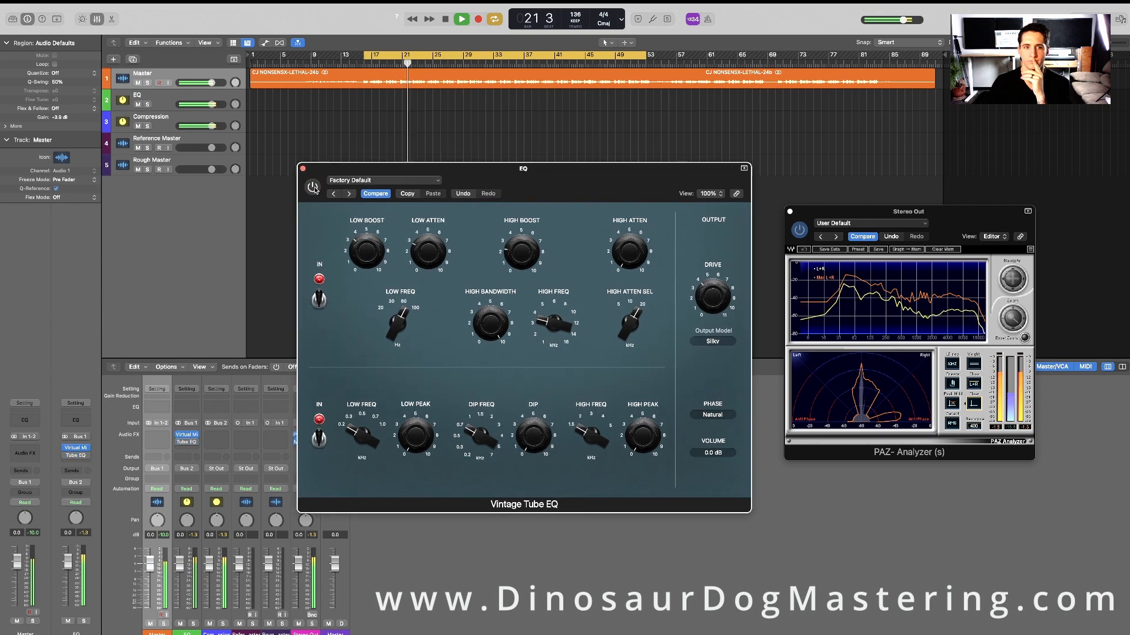
pyautogui.click(313, 187)
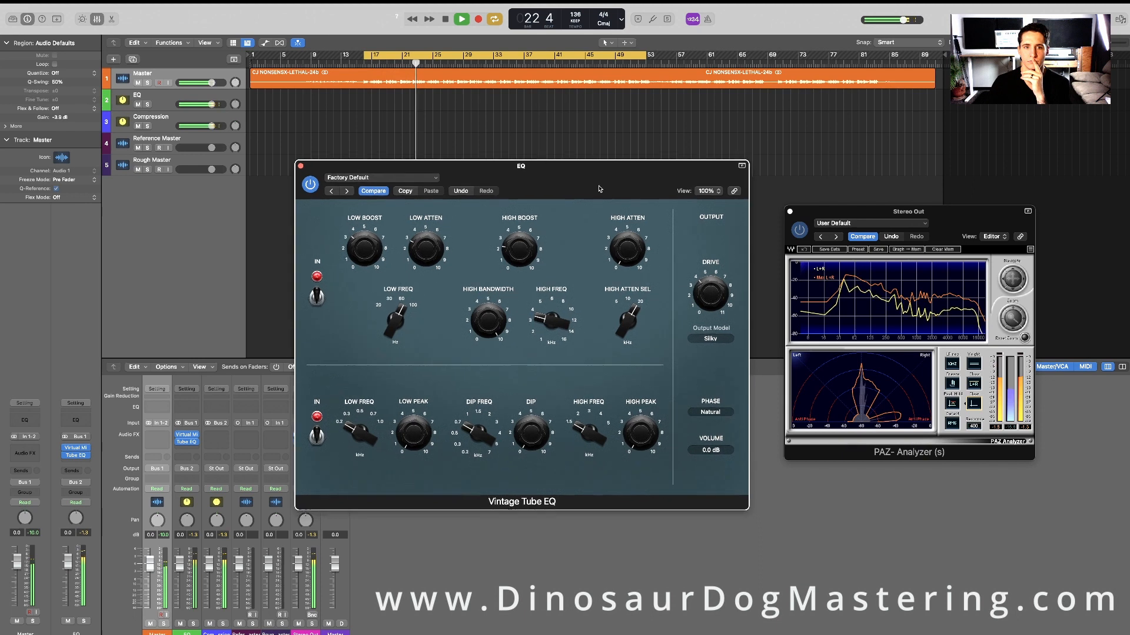
pyautogui.moveTo(598, 205); pyautogui.dragTo(591, 218)
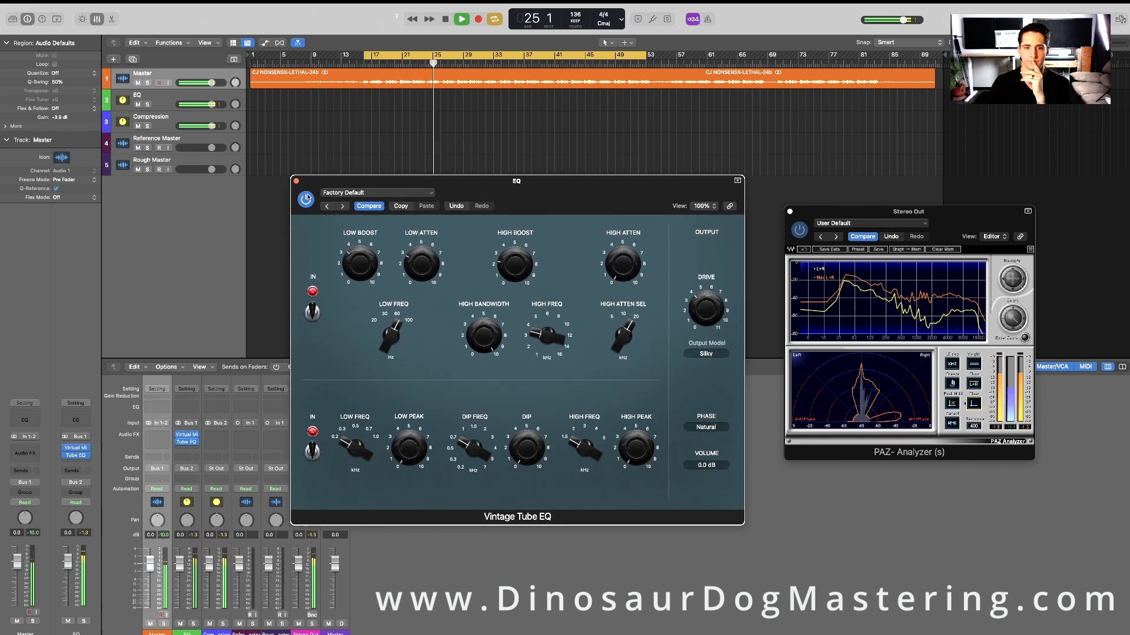
# - Adjust the lower section's High Freq by ear, set High Peak to about 3.1, and compare against the bypassed EQ
pyautogui.moveTo(587, 450); pyautogui.dragTo(645, 389)
pyautogui.moveTo(583, 440)
pyautogui.mouseDown()
pyautogui.moveTo(592, 429)
pyautogui.moveTo(582, 459)
pyautogui.mouseUp()
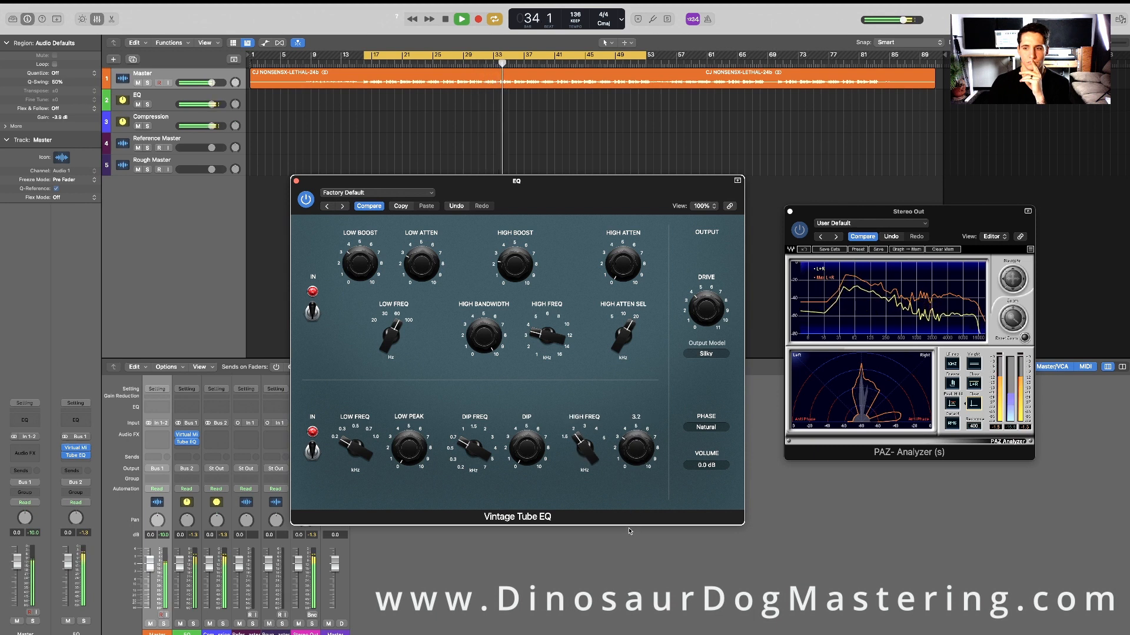
pyautogui.moveTo(630, 474); pyautogui.dragTo(630, 477)
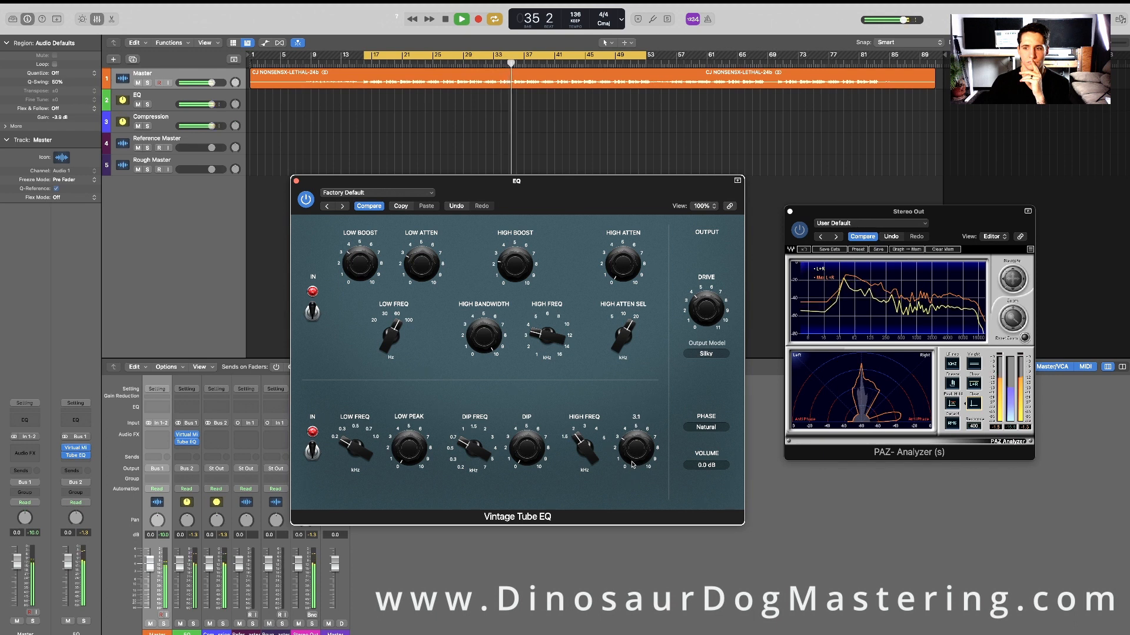
pyautogui.moveTo(354, 218); pyautogui.dragTo(364, 183)
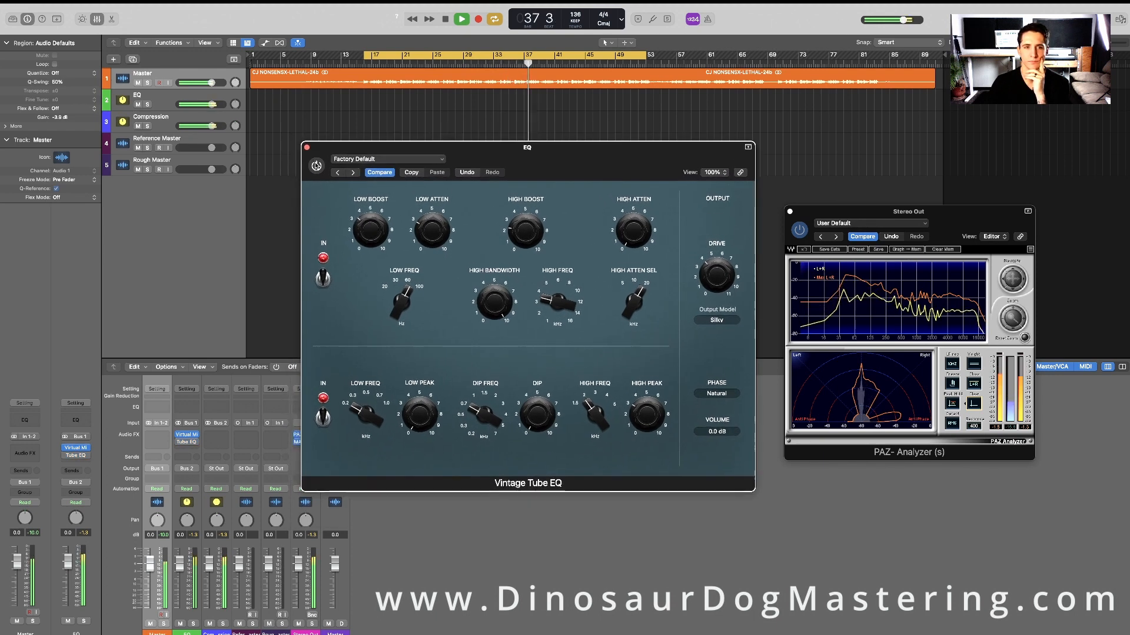
pyautogui.moveTo(604, 169); pyautogui.dragTo(622, 177)
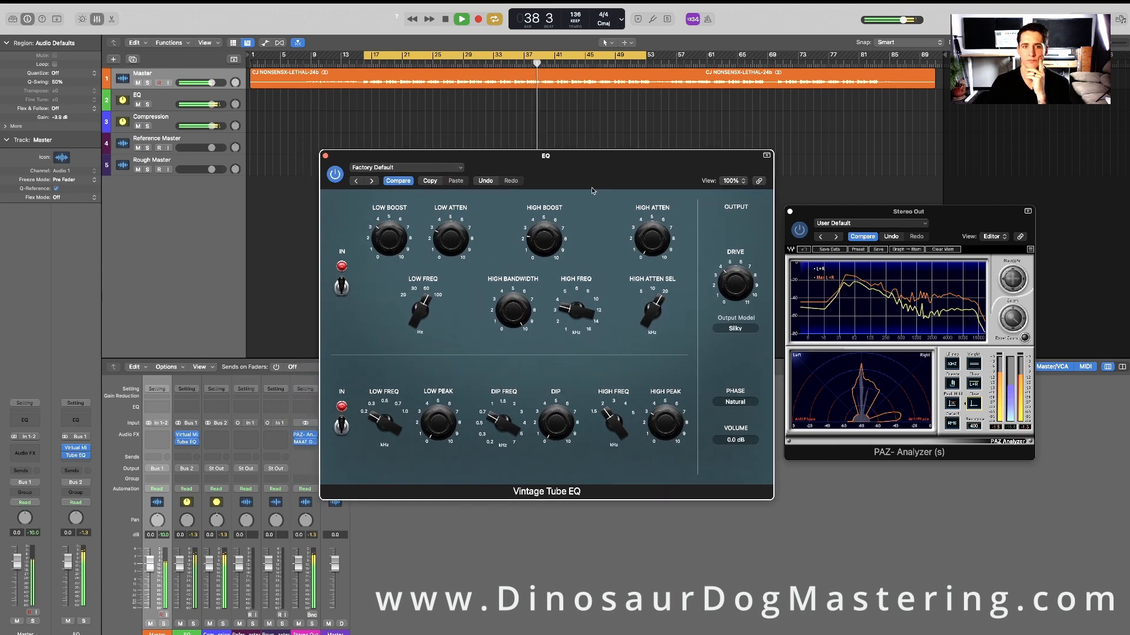
# - Ease the Low Boost down and set the Low Atten to about 2.1
pyautogui.moveTo(389, 235); pyautogui.dragTo(388, 253)
pyautogui.moveTo(463, 246); pyautogui.dragTo(463, 248)
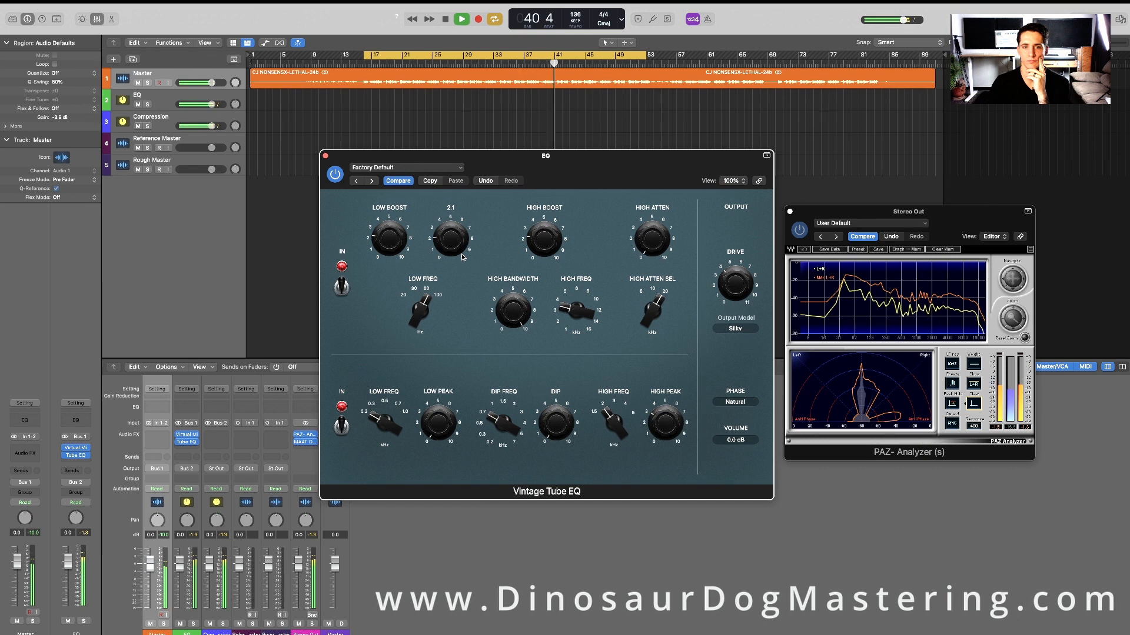
pyautogui.moveTo(566, 156); pyautogui.dragTo(569, 154)
# - Compare the bypassed and enabled Vintage Tube EQ once more and close its window
pyautogui.click(337, 175)
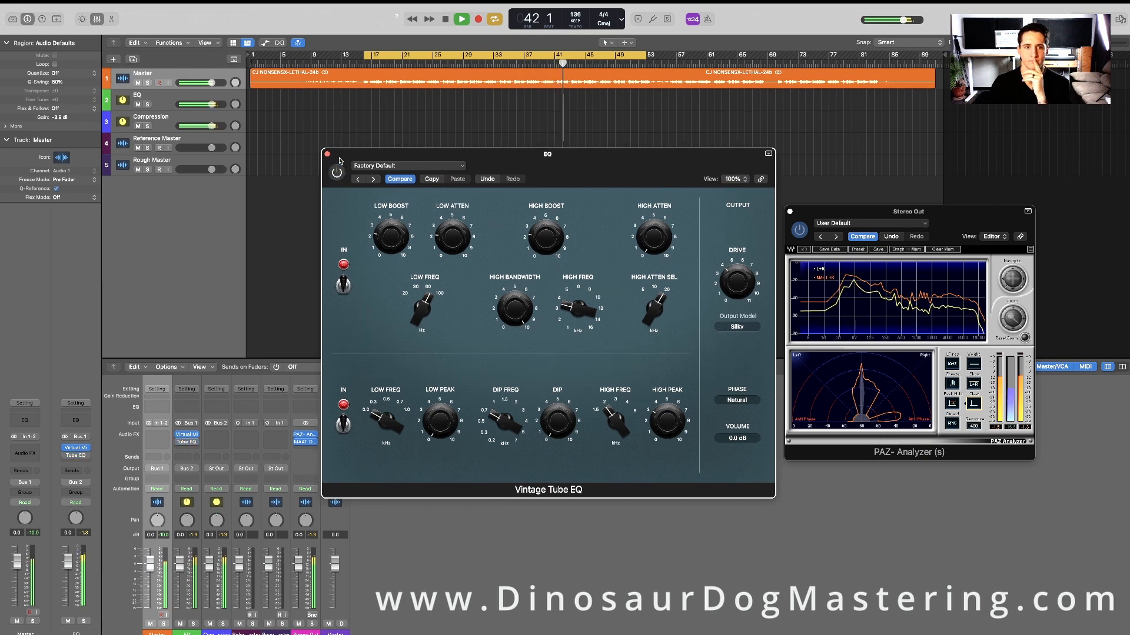
pyautogui.click(342, 173)
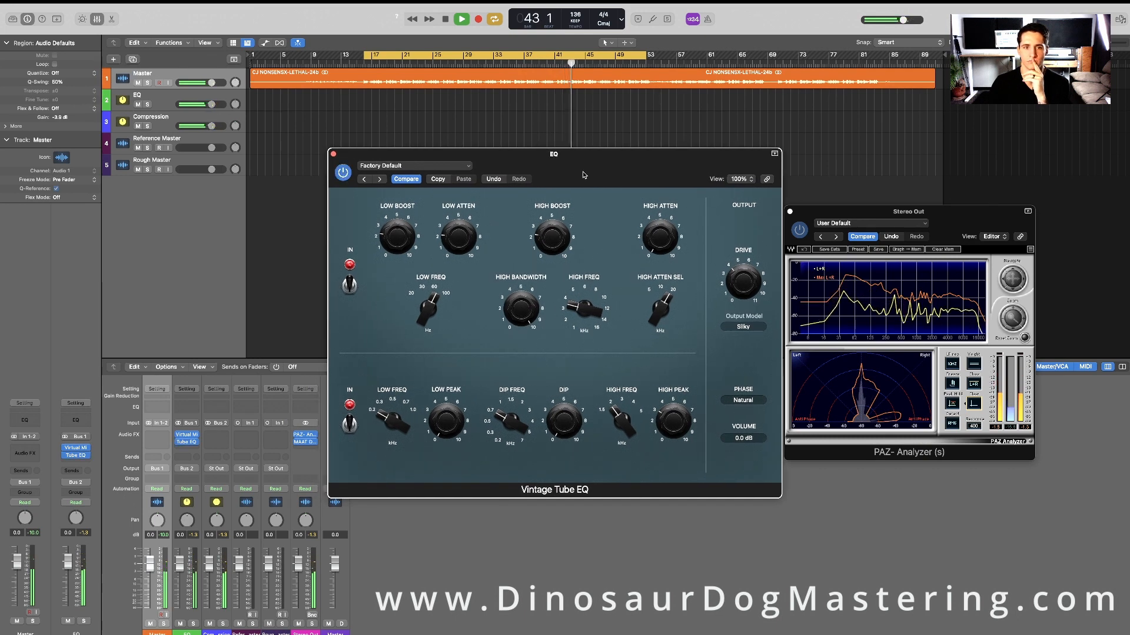
pyautogui.moveTo(597, 175); pyautogui.dragTo(584, 175)
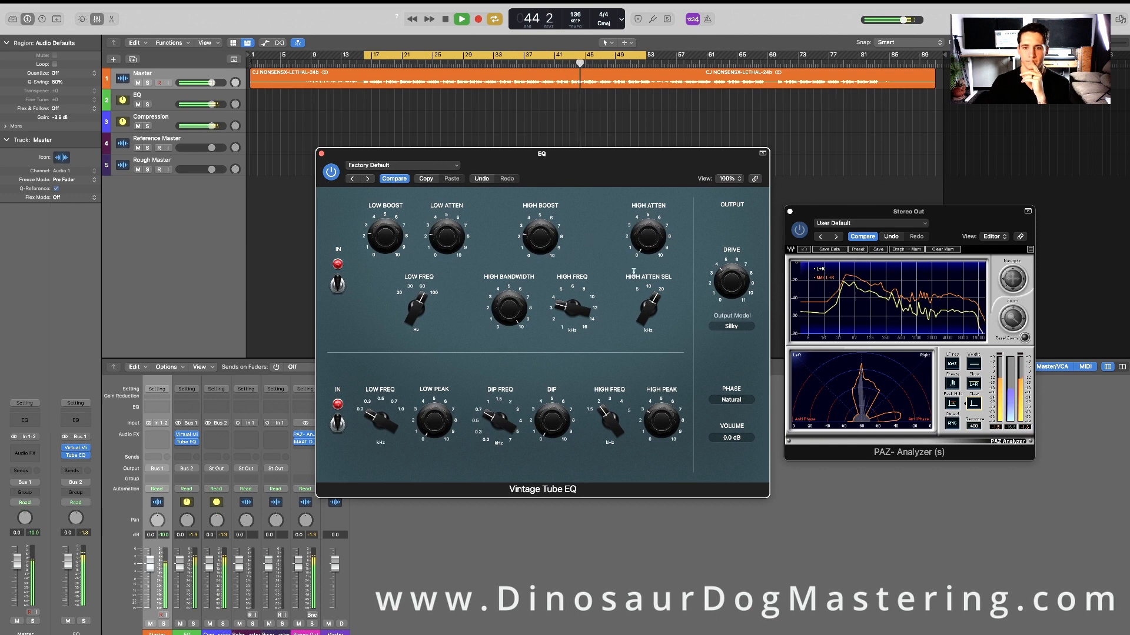
pyautogui.click(321, 154)
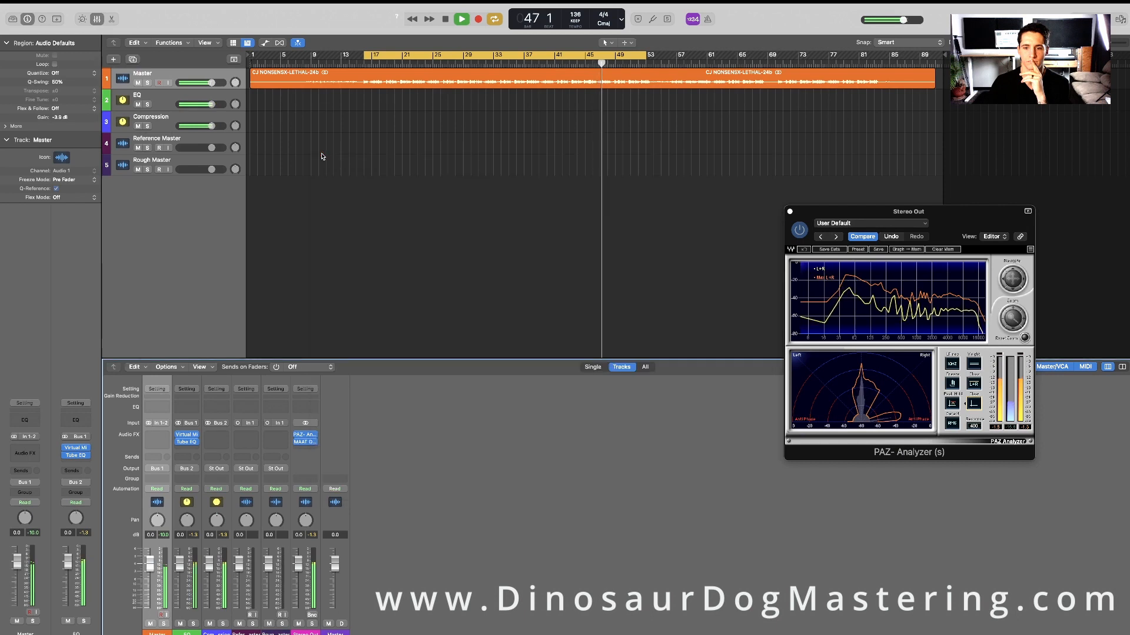
# - Insert the Clariphonic DSP MKII in stereo below the Tube EQ on the EQ channel and move it beside the analyzer
pyautogui.click(187, 447)
pyautogui.click(271, 489)
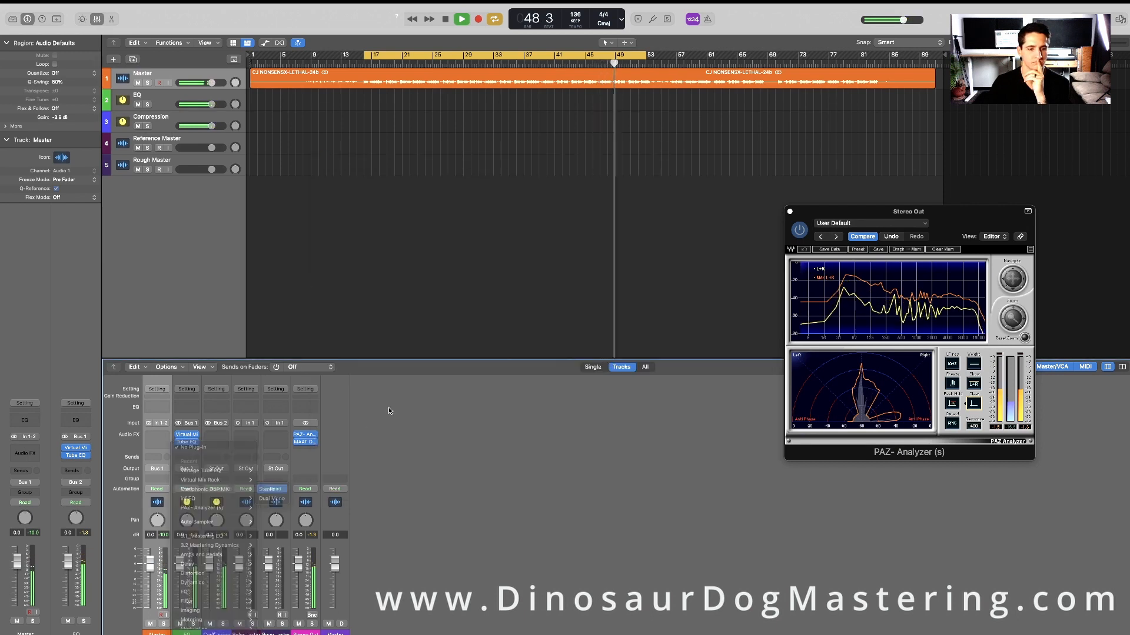
pyautogui.moveTo(577, 131); pyautogui.dragTo(497, 222)
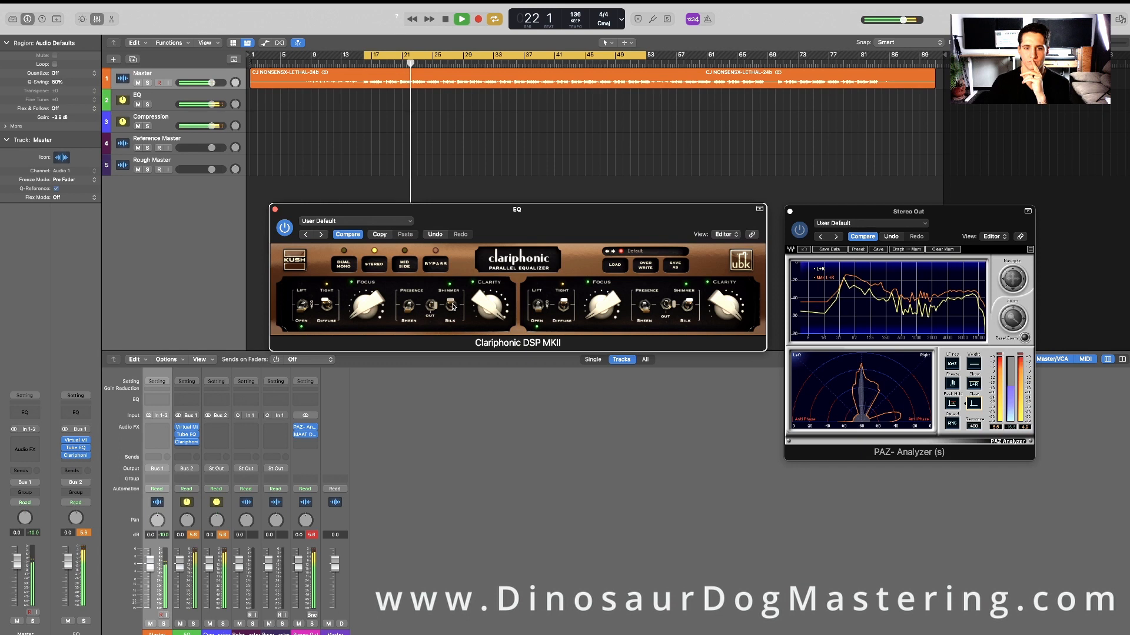
# - Adjust the Clariphonic's Clarity by ear, then fine-tune its Focus with the Lift and Diffuse settings
pyautogui.moveTo(478, 306); pyautogui.dragTo(481, 393)
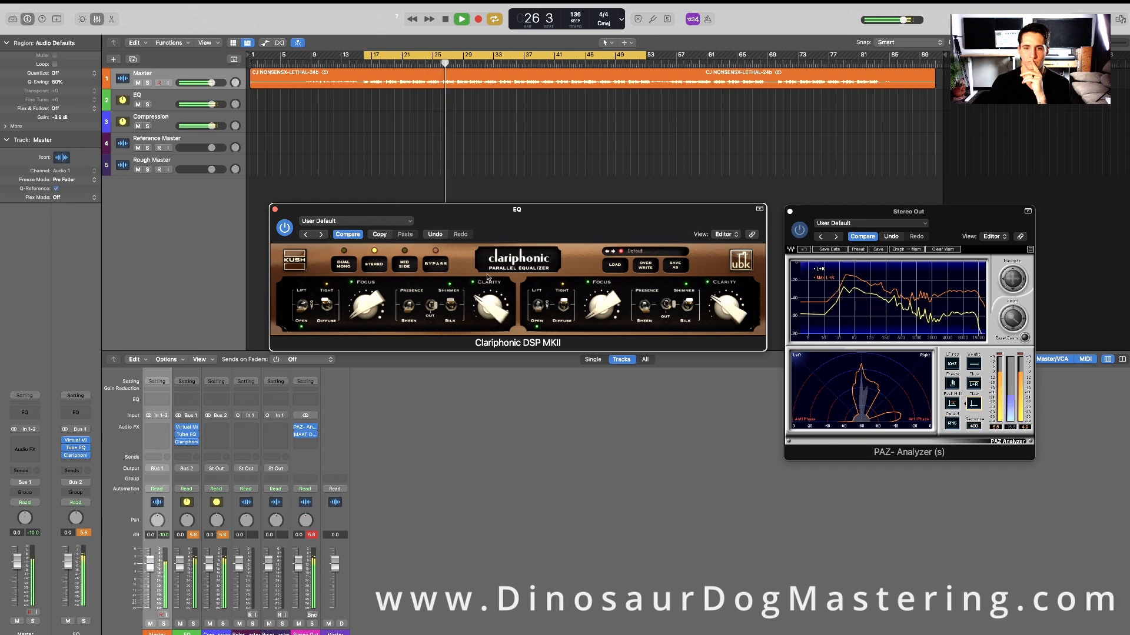
pyautogui.moveTo(503, 224); pyautogui.dragTo(500, 232)
pyautogui.moveTo(363, 319)
pyautogui.mouseDown()
pyautogui.moveTo(363, 303)
pyautogui.moveTo(360, 328)
pyautogui.moveTo(373, 331)
pyautogui.moveTo(356, 324)
pyautogui.moveTo(358, 279)
pyautogui.moveTo(350, 336)
pyautogui.mouseUp()
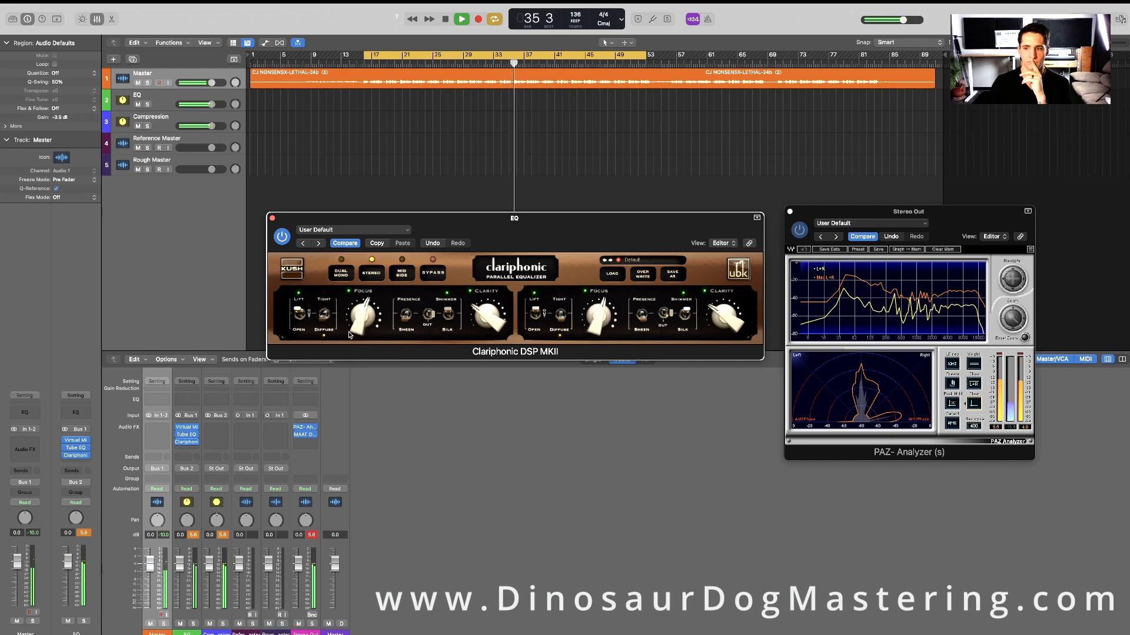
pyautogui.moveTo(349, 335); pyautogui.dragTo(348, 331)
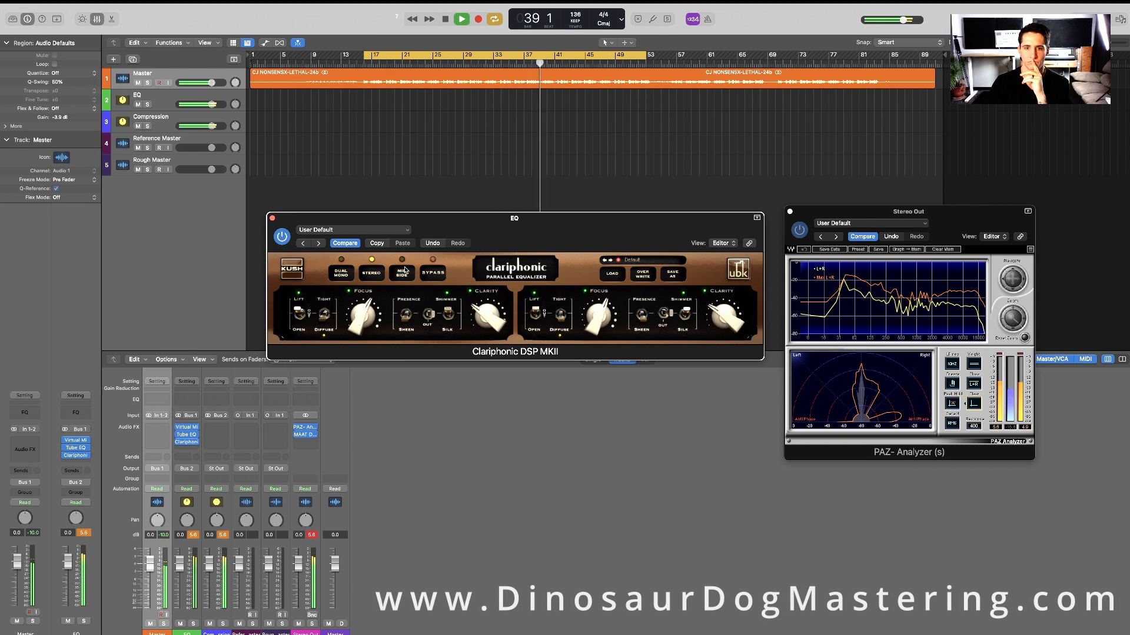
# - Close the Clariphonic window, stop playback and turn off the cycle range
pyautogui.moveTo(462, 234); pyautogui.dragTo(454, 273)
pyautogui.click(265, 257)
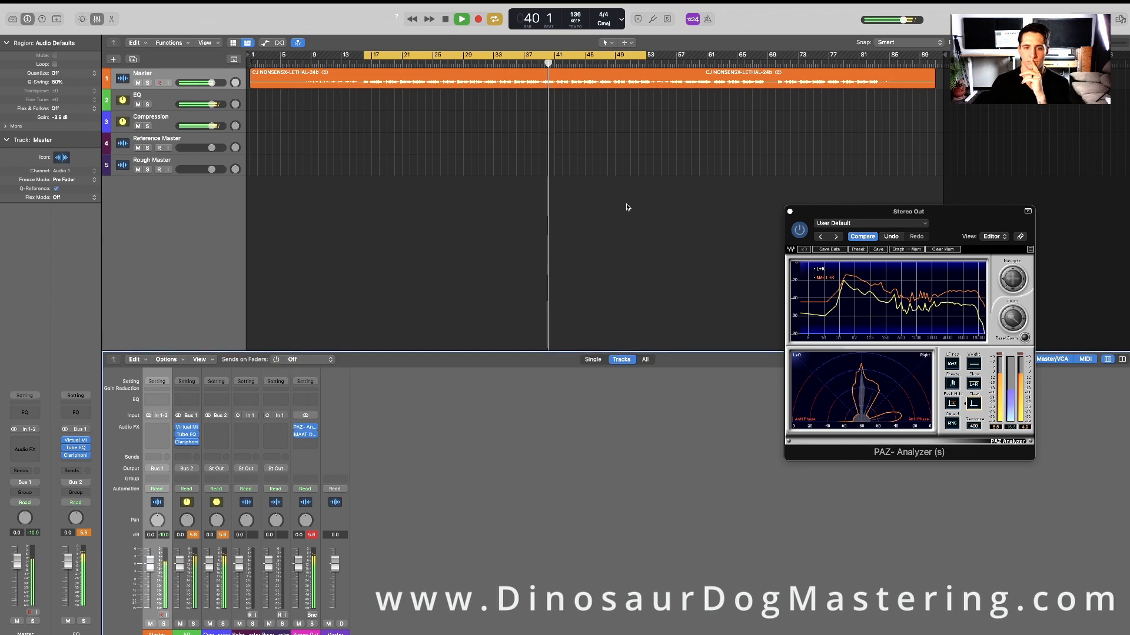
pyautogui.press('space')
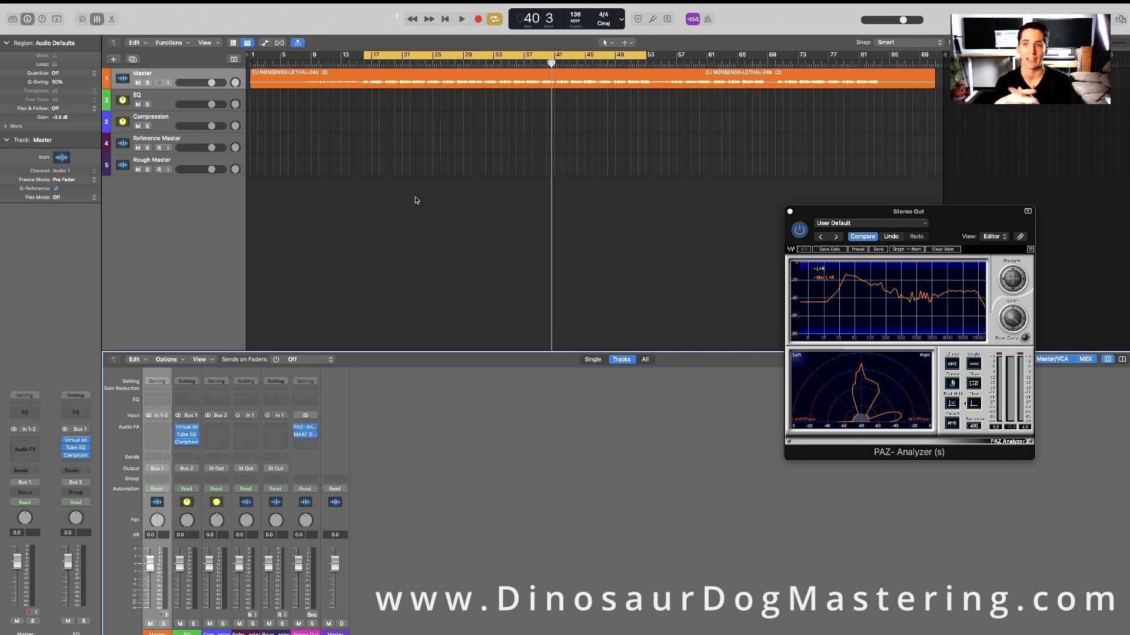
pyautogui.click(415, 198)
pyautogui.press('c')
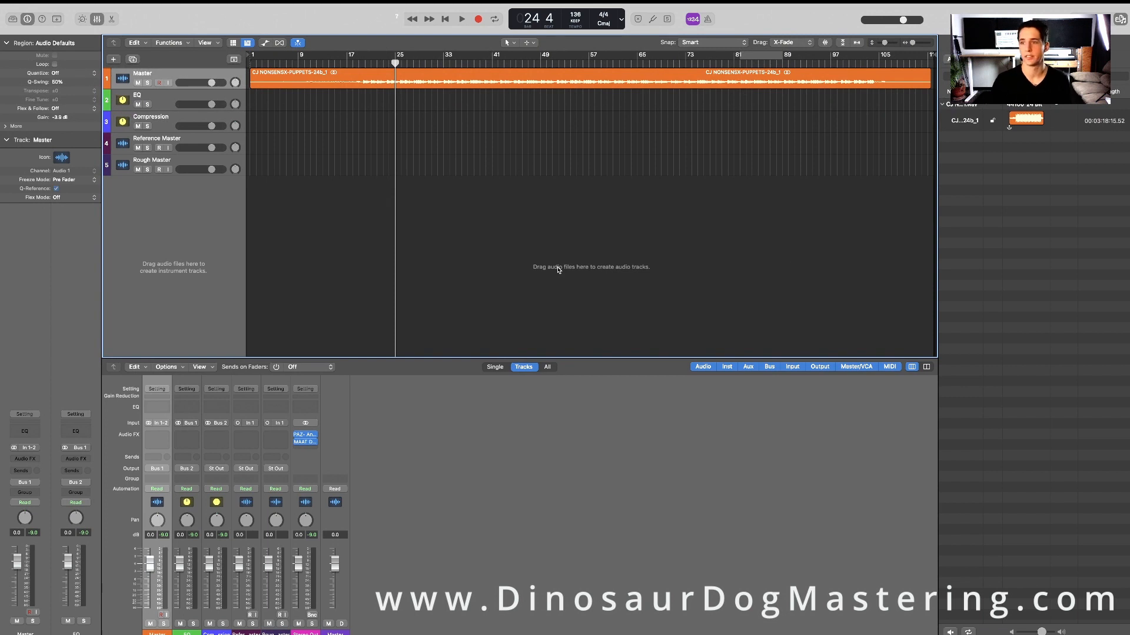
# - Open the Stereo Out's PAZ-Analyzer for the next song, clear its peak curve, move it aside and start playback
pyautogui.click(310, 442)
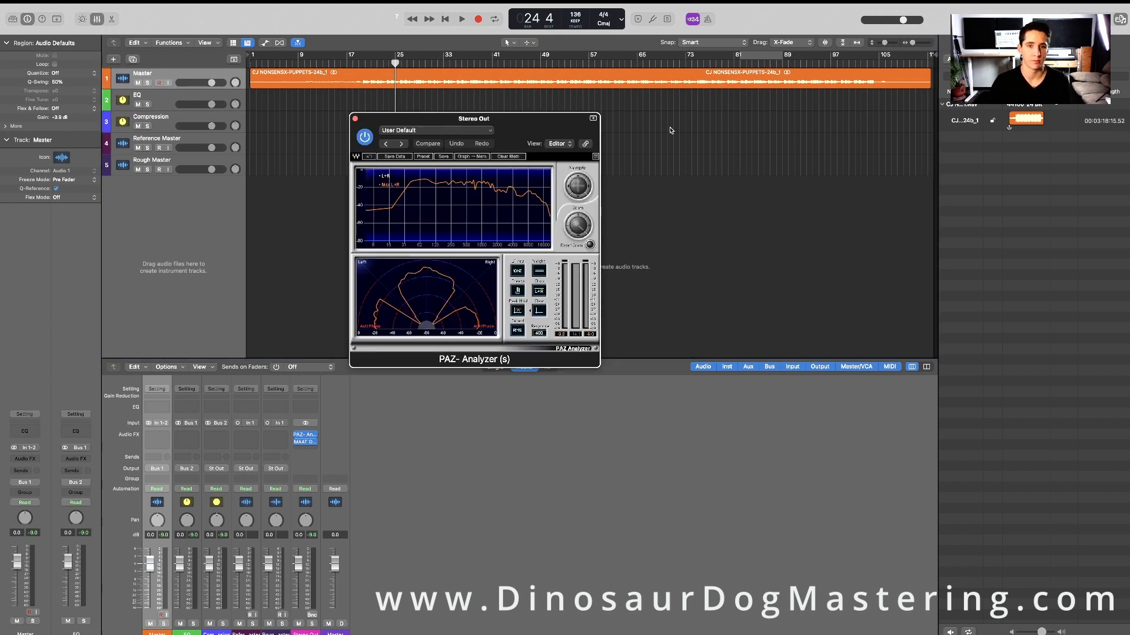
pyautogui.click(826, 347)
pyautogui.moveTo(809, 161); pyautogui.dragTo(832, 181)
pyautogui.press('space')
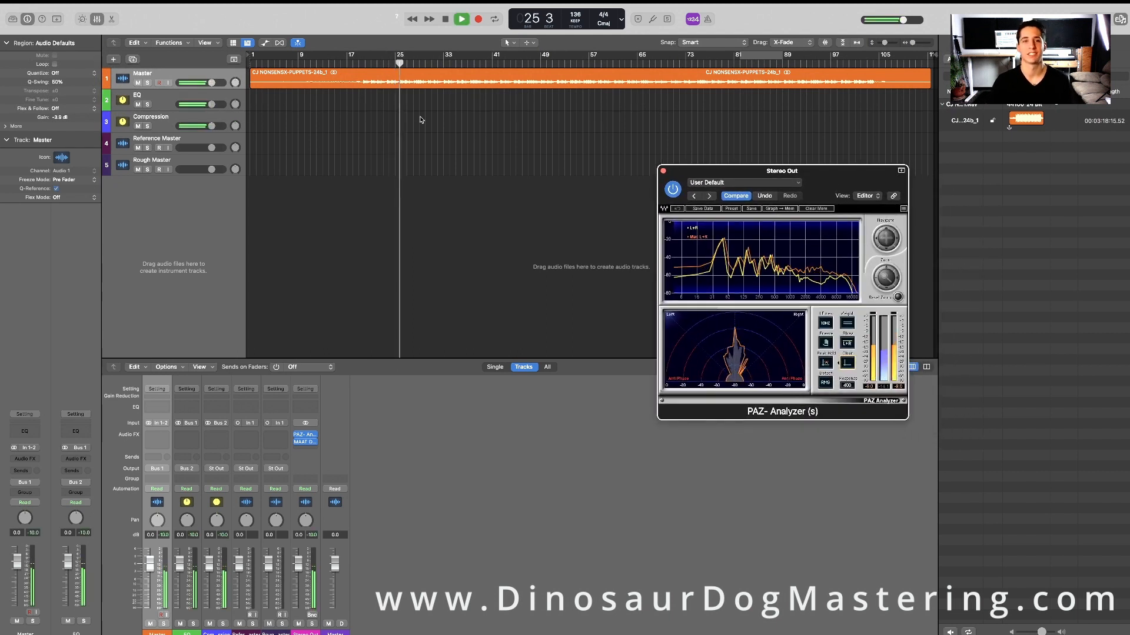
# - Play from about bar 82, set a cycle range to about bar 96, and reposition the PAZ-Analyzer window
pyautogui.click(737, 61)
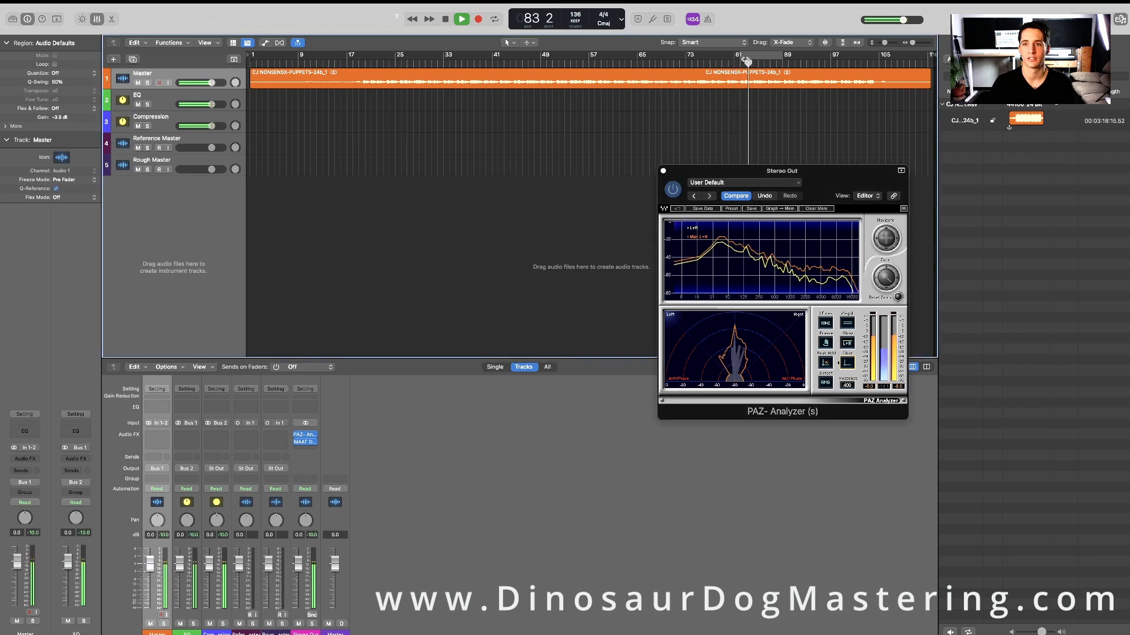
pyautogui.moveTo(743, 56); pyautogui.dragTo(829, 93)
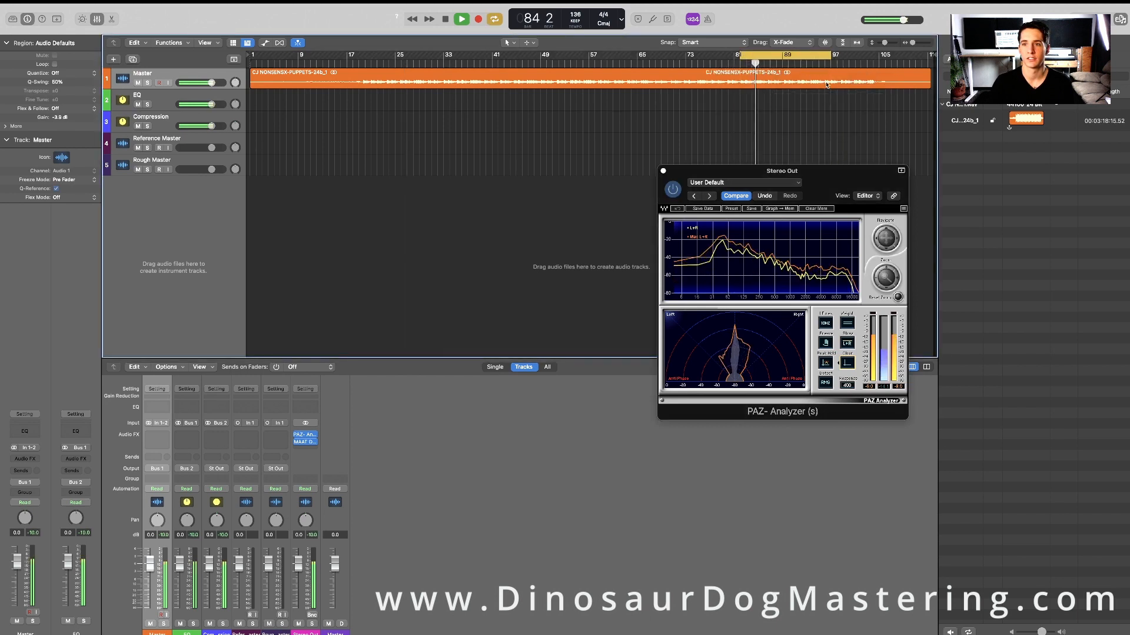
pyautogui.moveTo(830, 54); pyautogui.dragTo(825, 61)
pyautogui.moveTo(818, 183); pyautogui.dragTo(790, 166)
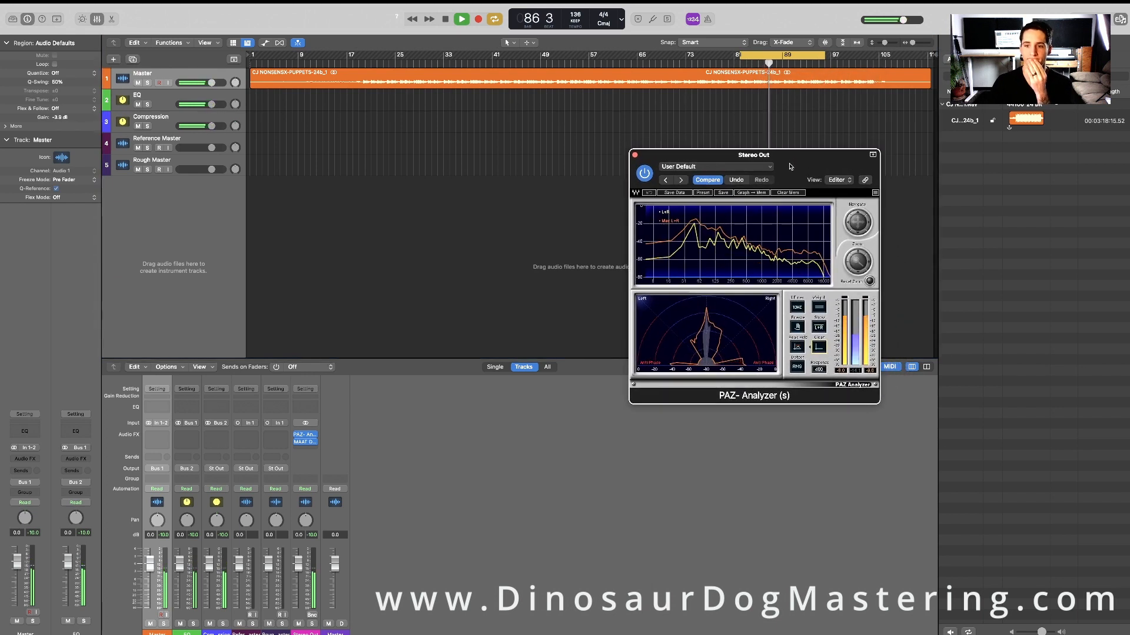
pyautogui.moveTo(790, 167); pyautogui.dragTo(792, 171)
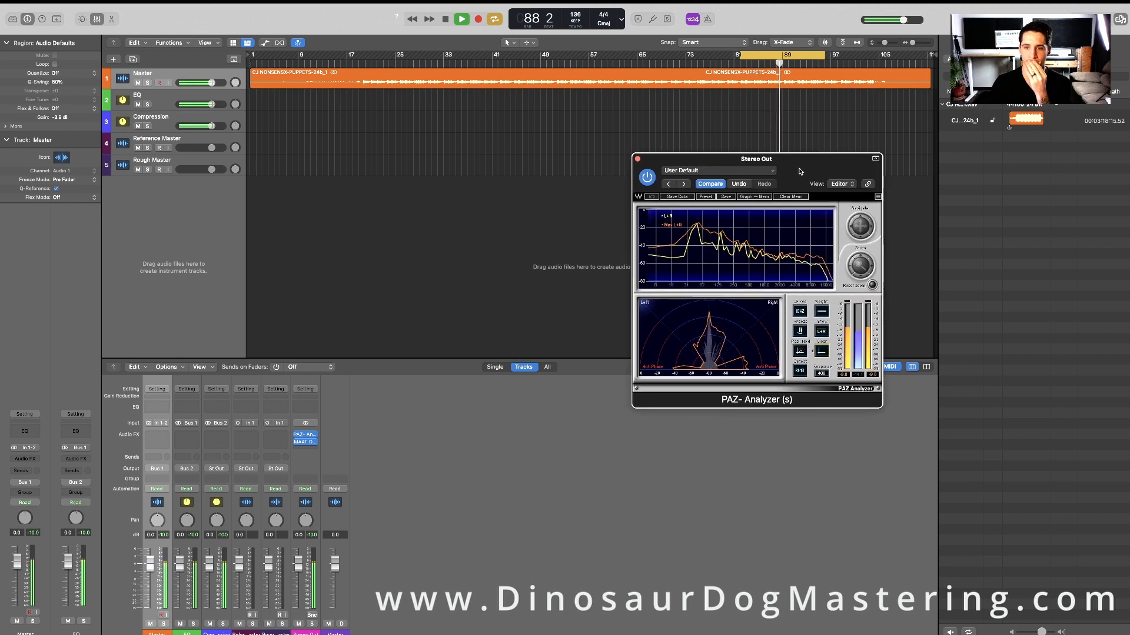
# - Insert Virtual Mix Rack in stereo on the EQ channel and arrange its window and the analyzer so both are visible
pyautogui.click(188, 439)
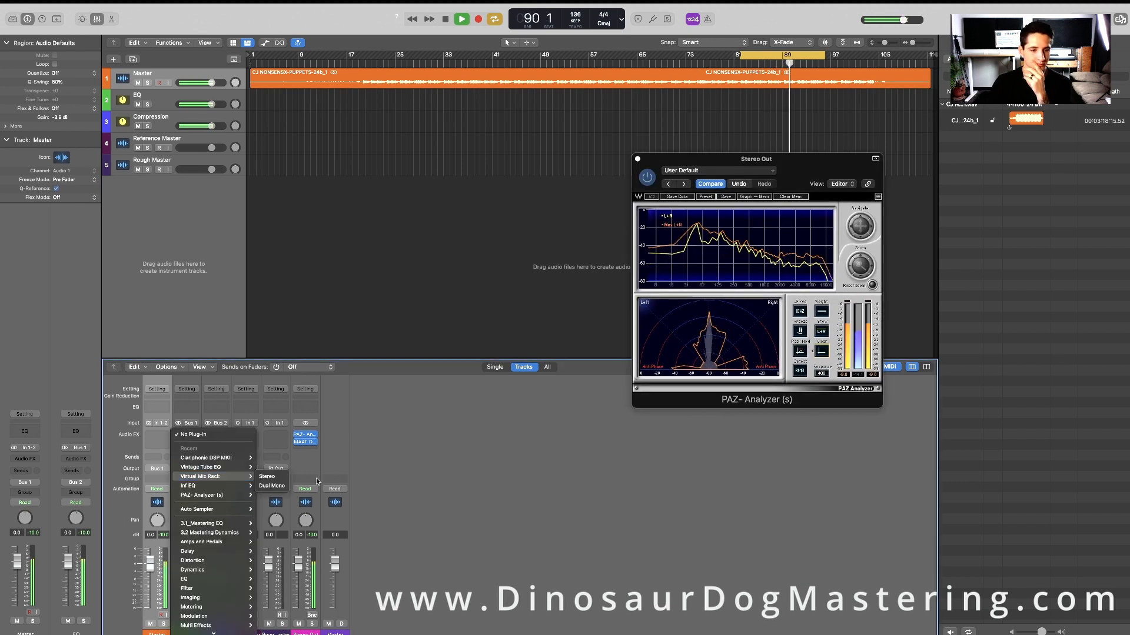
pyautogui.click(398, 308)
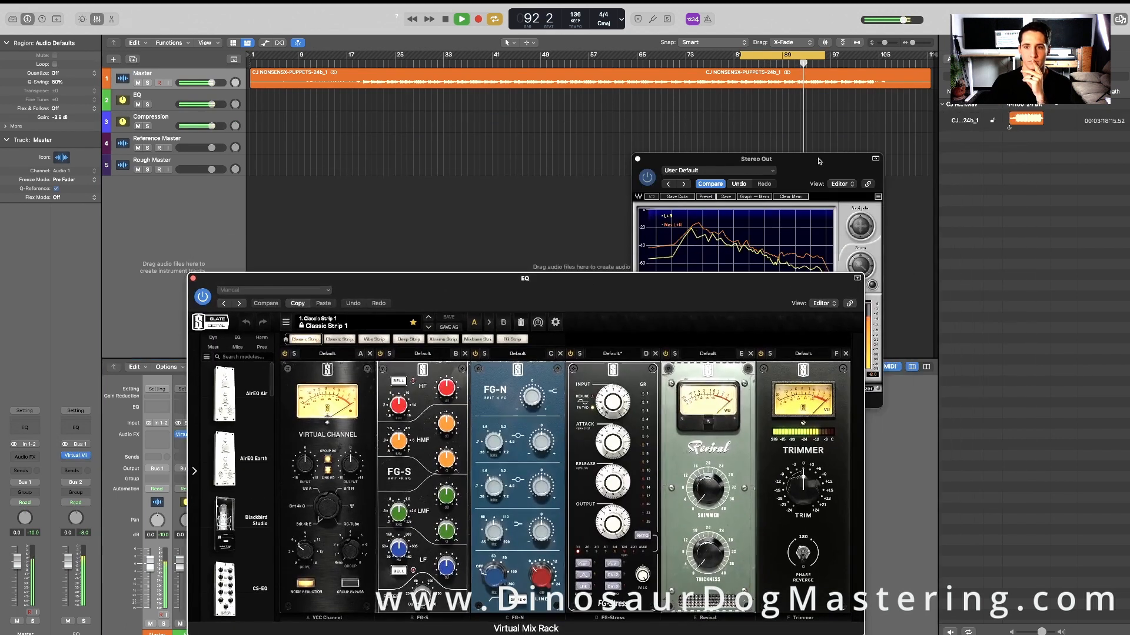
pyautogui.moveTo(819, 159); pyautogui.dragTo(926, 57)
pyautogui.moveTo(595, 306); pyautogui.dragTo(603, 274)
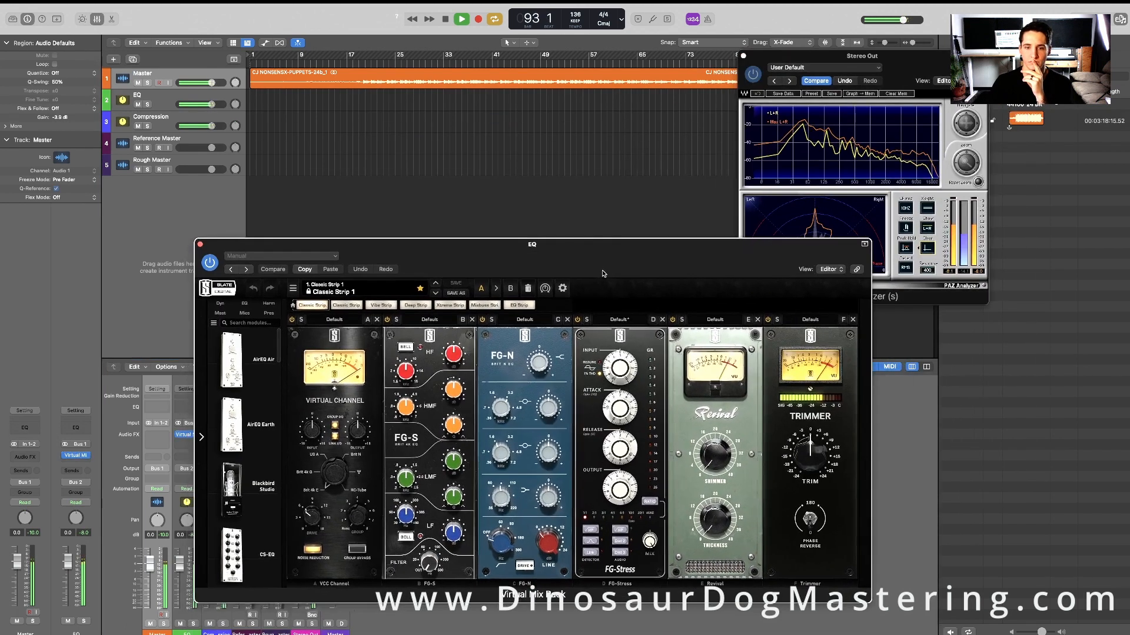
# - Strip the Virtual Mix Rack down to the FG-S equalizer and the Trimmer by removing the other modules
pyautogui.click(567, 320)
pyautogui.click(568, 321)
pyautogui.click(569, 322)
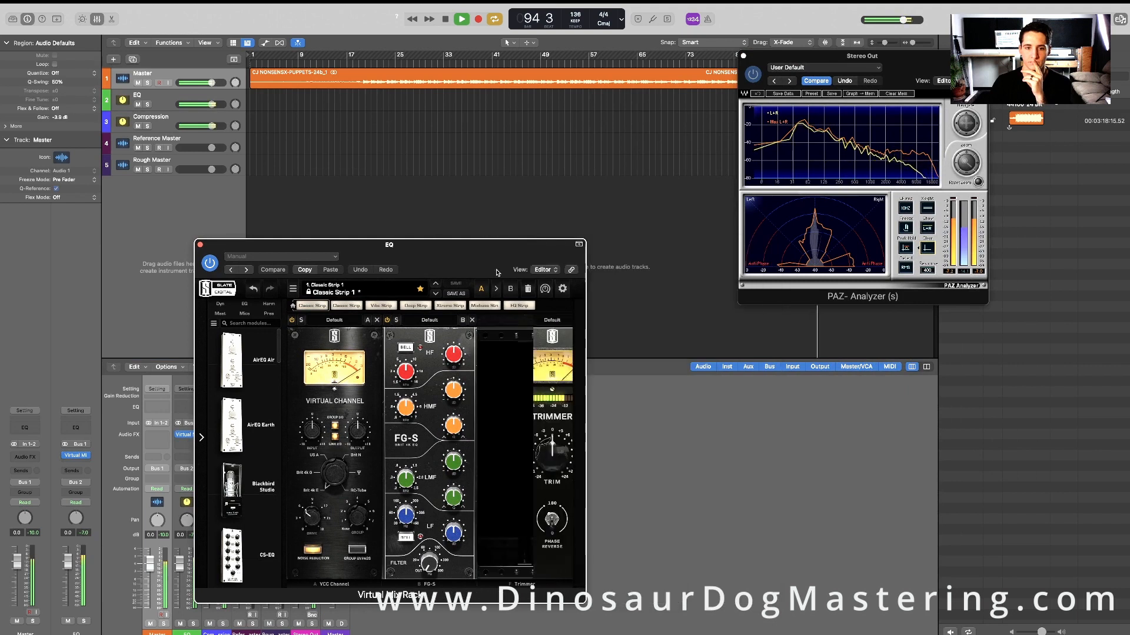
pyautogui.click(414, 294)
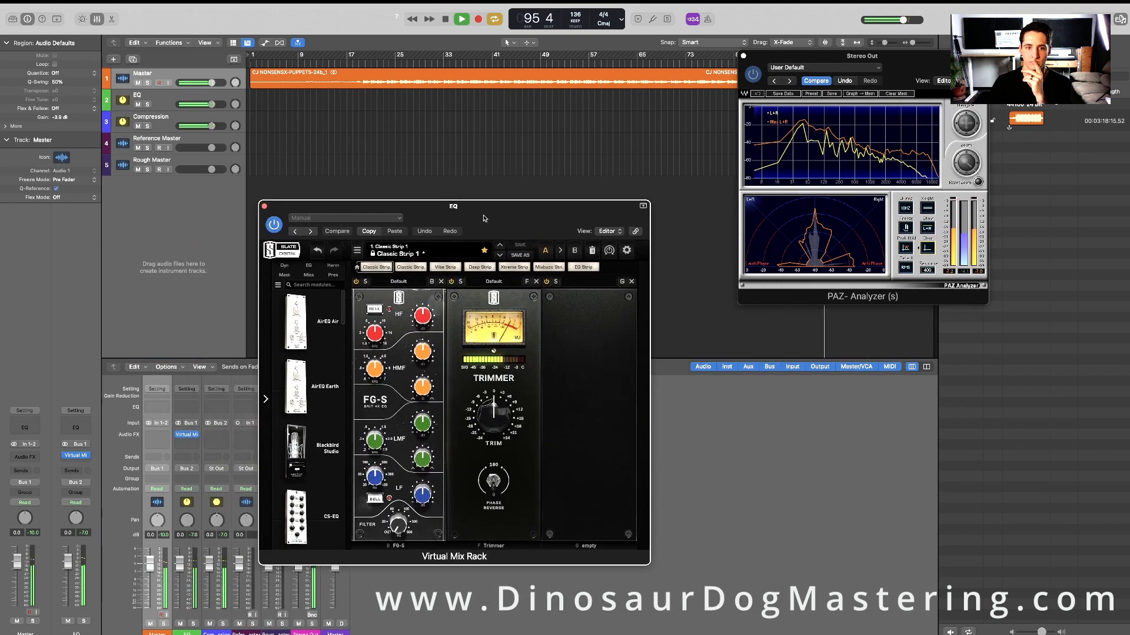
# - Engage the FG-S low-cut filter and boost the HF band by ear
pyautogui.moveTo(399, 524); pyautogui.dragTo(400, 498)
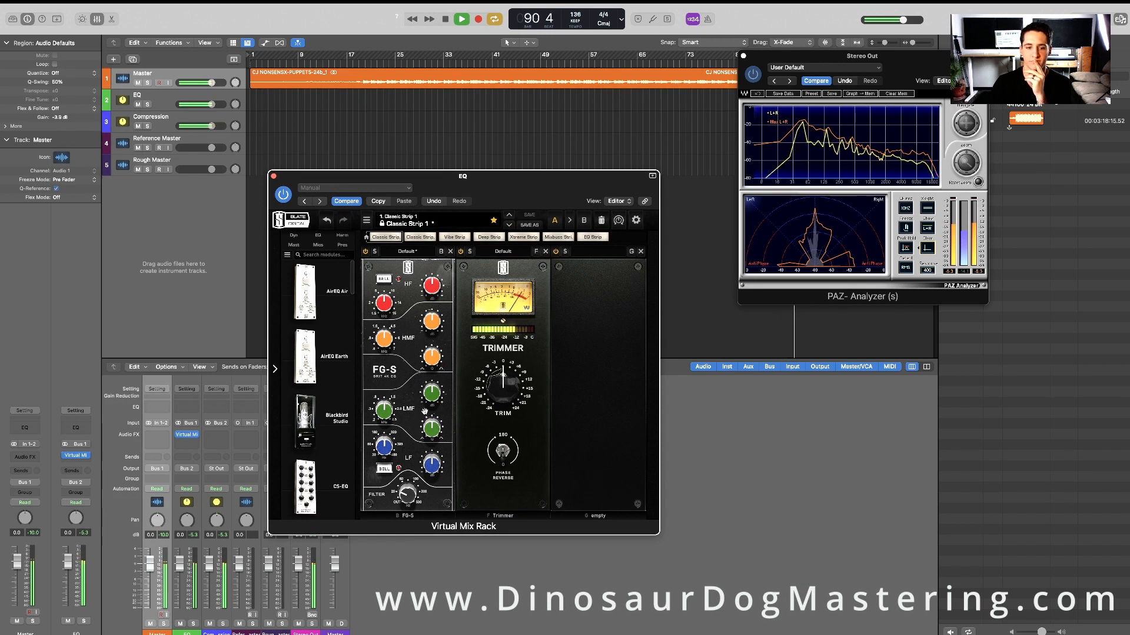
pyautogui.moveTo(515, 185); pyautogui.dragTo(512, 167)
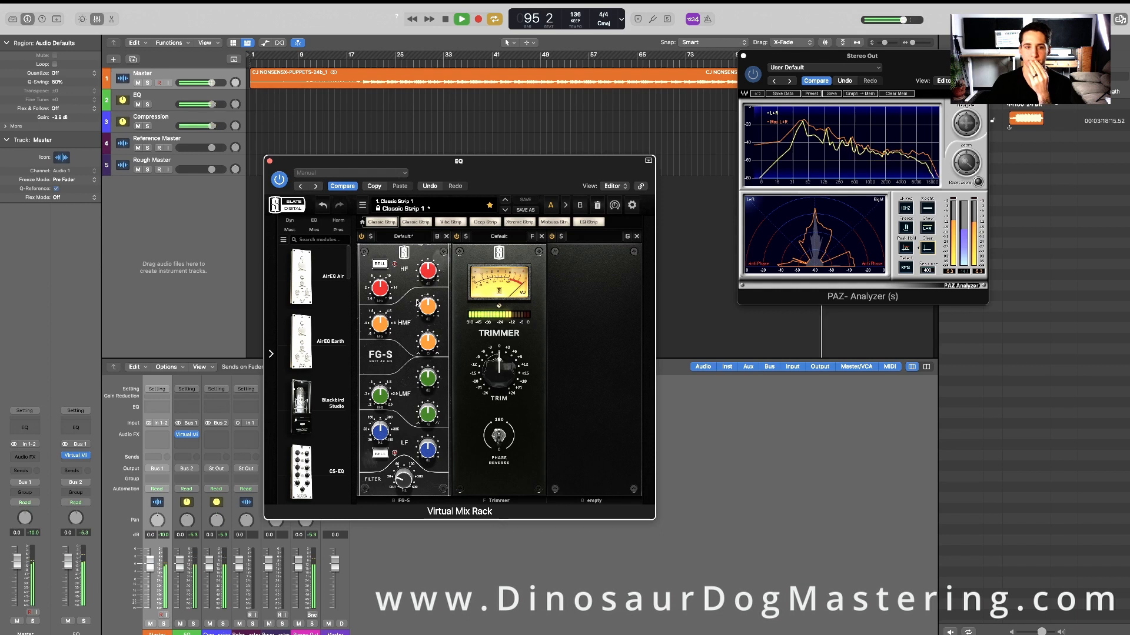
pyautogui.moveTo(436, 274)
pyautogui.mouseDown()
pyautogui.moveTo(436, 246)
pyautogui.moveTo(438, 267)
pyautogui.mouseUp()
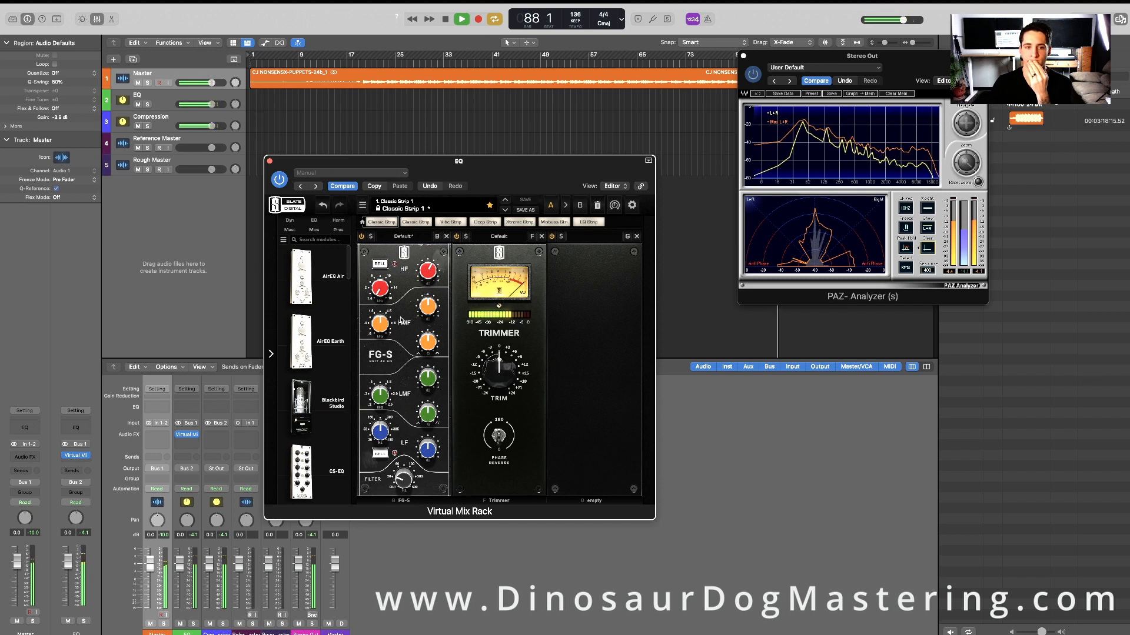
# - Tune the FG-S HMF band to about 1.27 kHz and set its gain to about +3 dB
pyautogui.moveTo(379, 332); pyautogui.dragTo(381, 335)
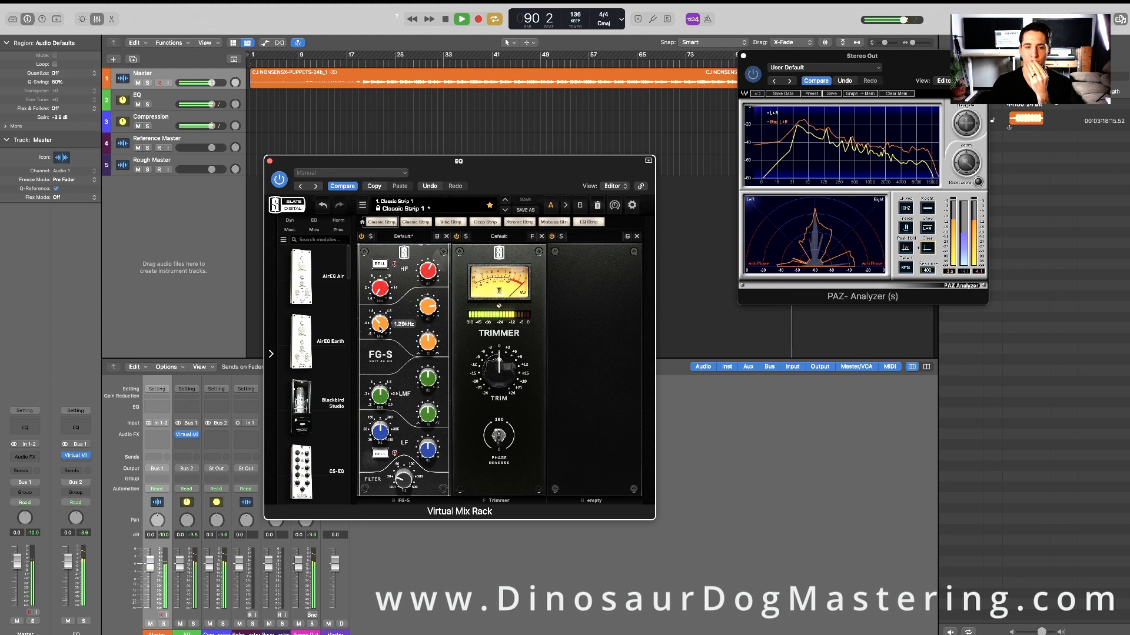
pyautogui.moveTo(381, 332); pyautogui.dragTo(381, 332)
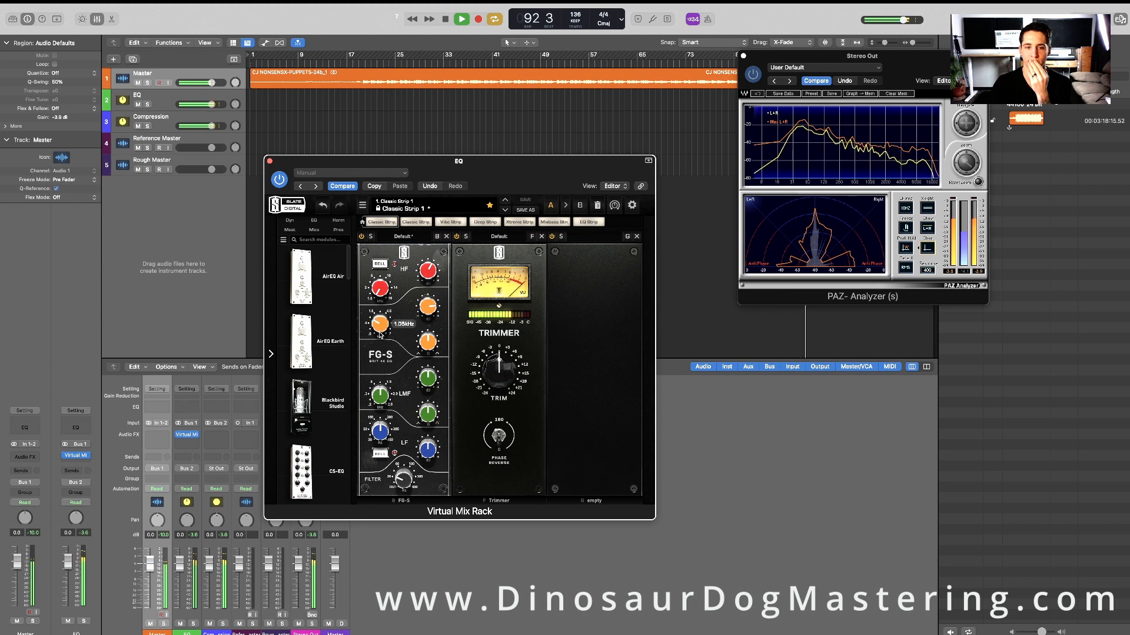
pyautogui.moveTo(380, 335); pyautogui.dragTo(380, 333)
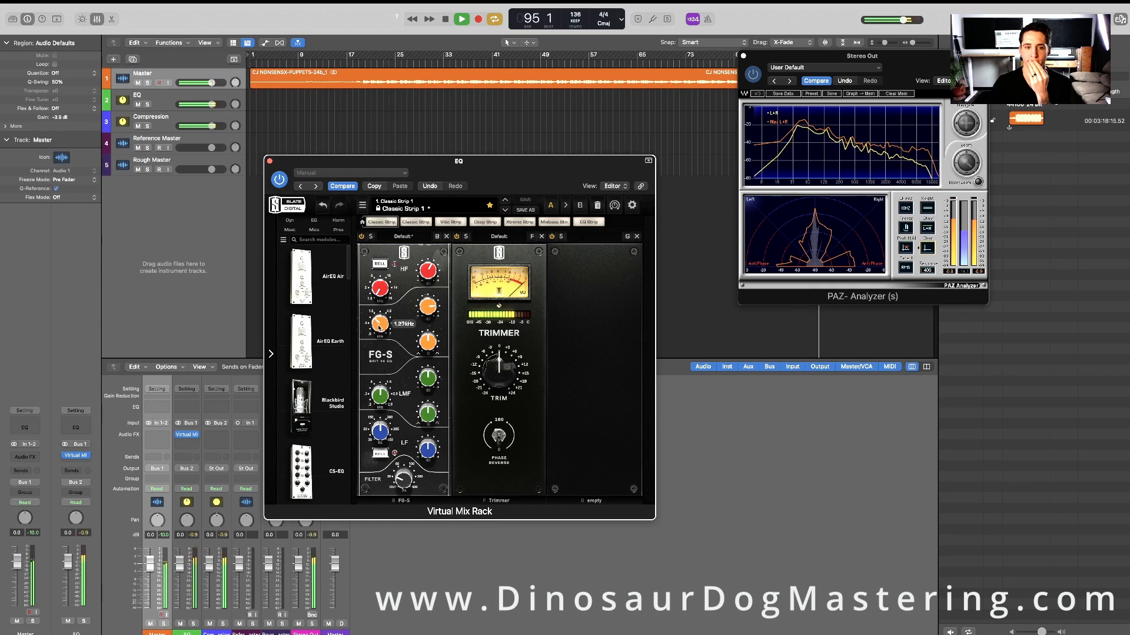
pyautogui.click(432, 309)
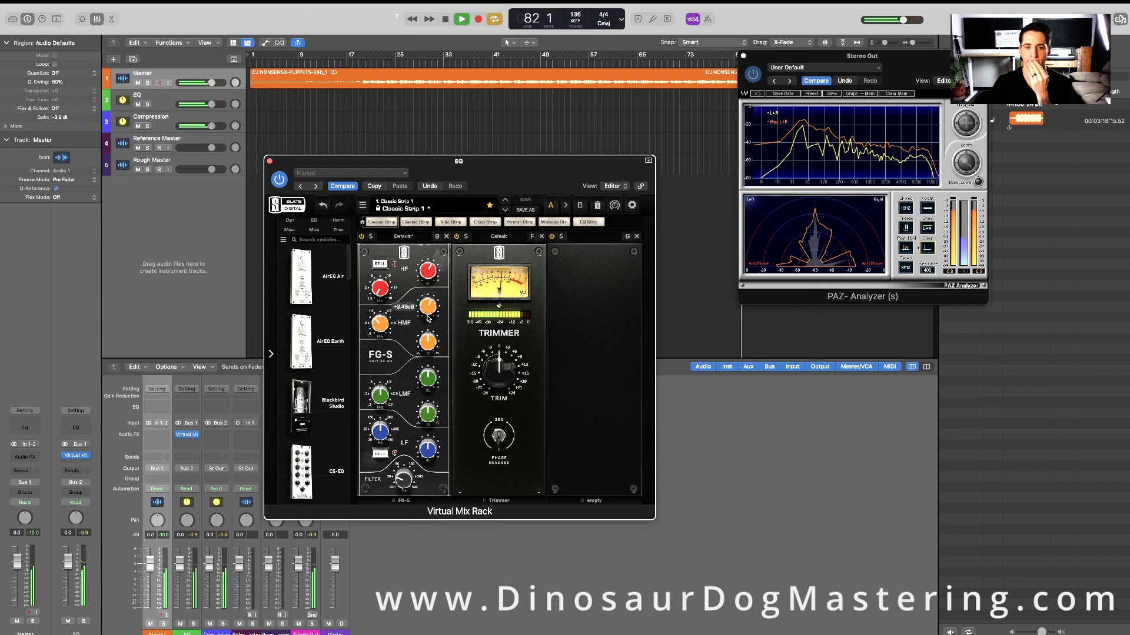
pyautogui.moveTo(430, 311); pyautogui.dragTo(431, 307)
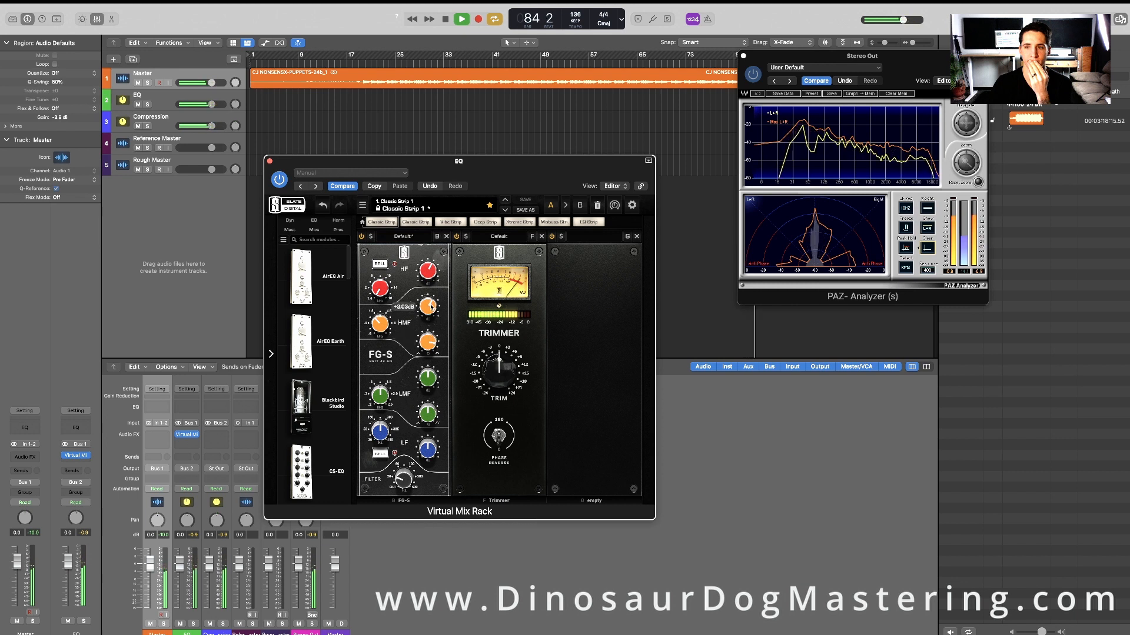
# - Move the rack window up and sweep the boosted FG-S LMF band around 203 Hz to find the problem frequency
pyautogui.moveTo(485, 185); pyautogui.dragTo(495, 155)
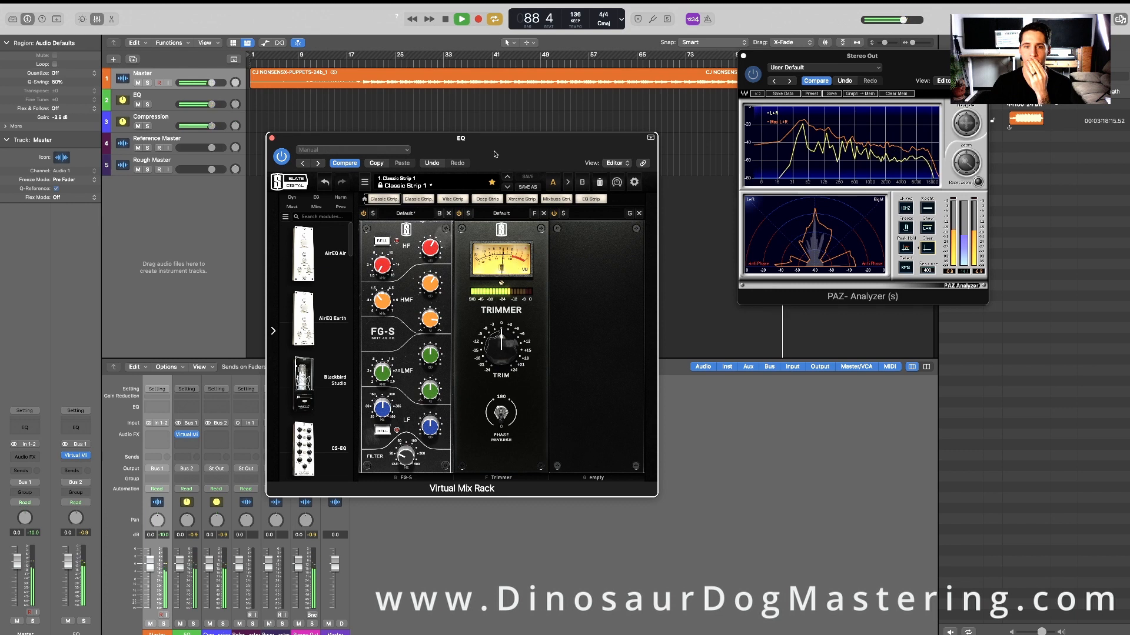
pyautogui.moveTo(494, 154); pyautogui.dragTo(495, 163)
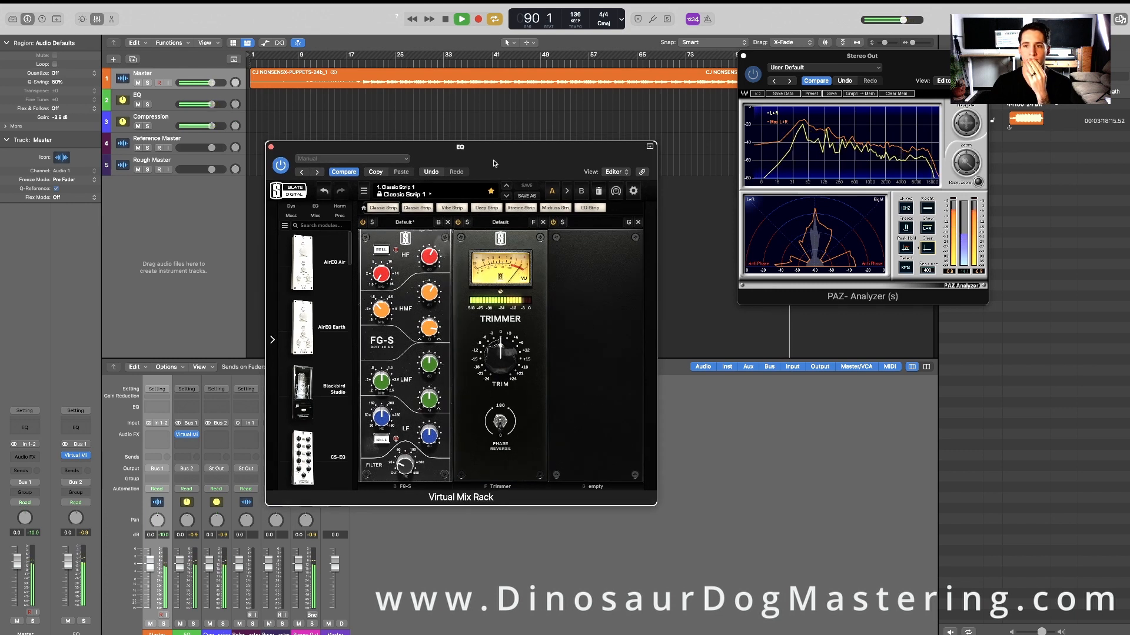
pyautogui.moveTo(495, 163); pyautogui.dragTo(513, 131)
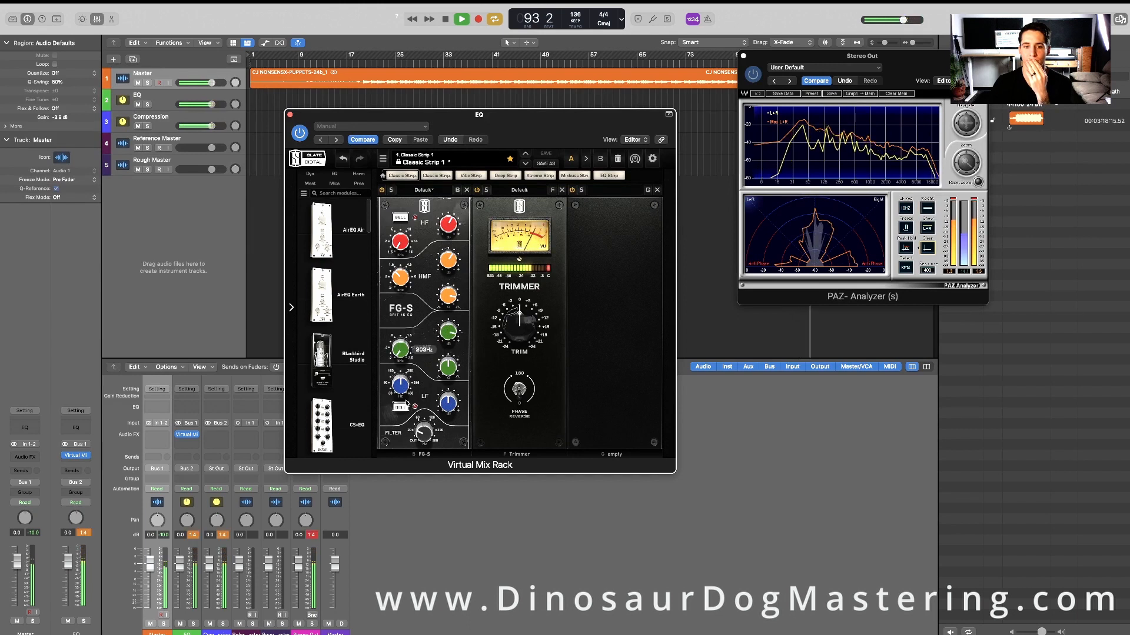
pyautogui.moveTo(406, 403); pyautogui.dragTo(406, 397)
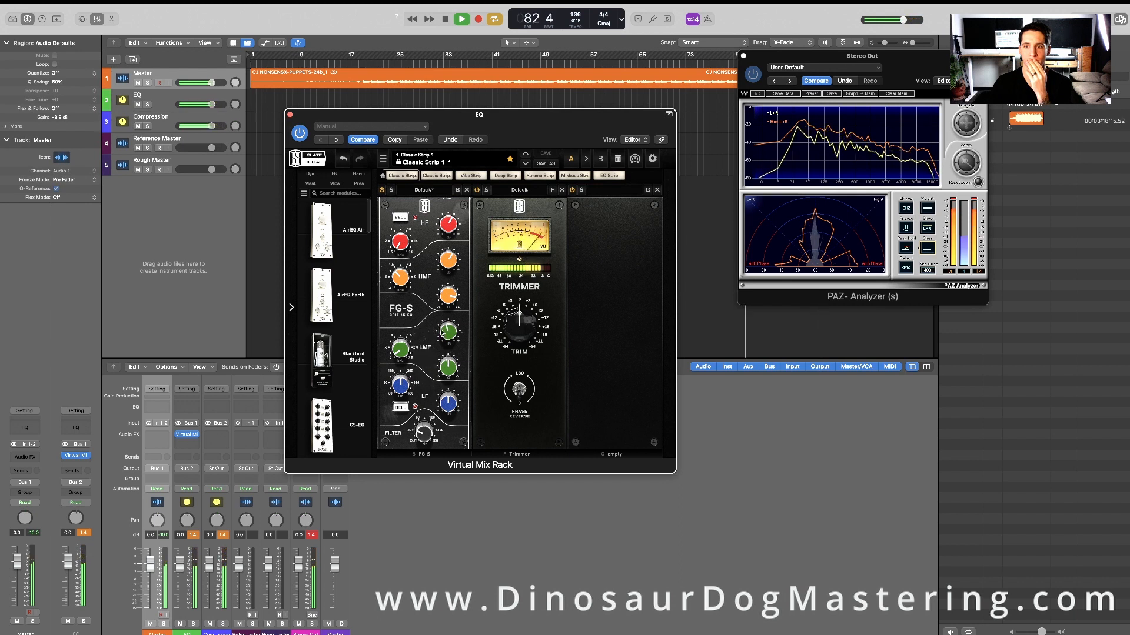
# - Set the LMF band's Q to 1.35 and compare boosted, neutral and reduced gain, finishing with a slight cut
pyautogui.moveTo(442, 331); pyautogui.dragTo(449, 341)
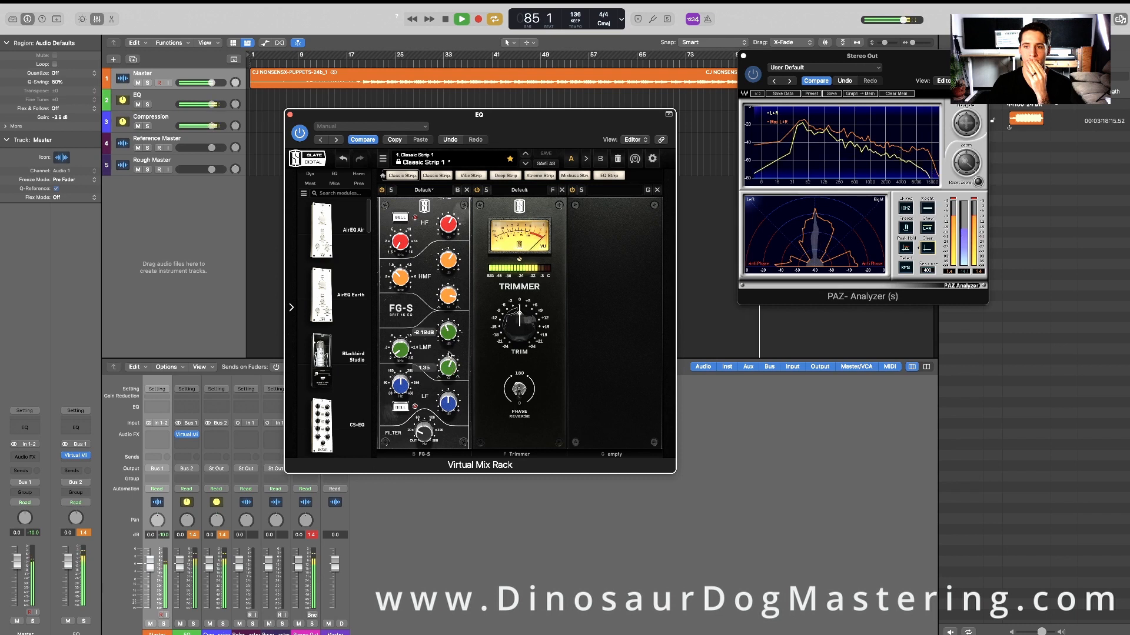
pyautogui.moveTo(449, 348)
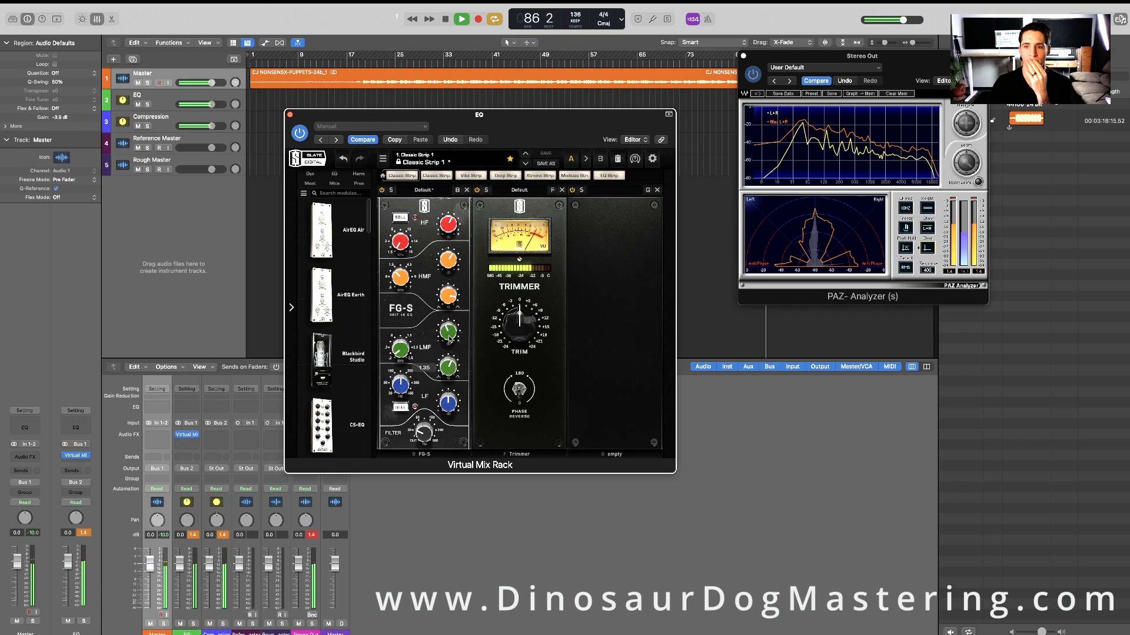
pyautogui.moveTo(449, 340); pyautogui.dragTo(449, 312)
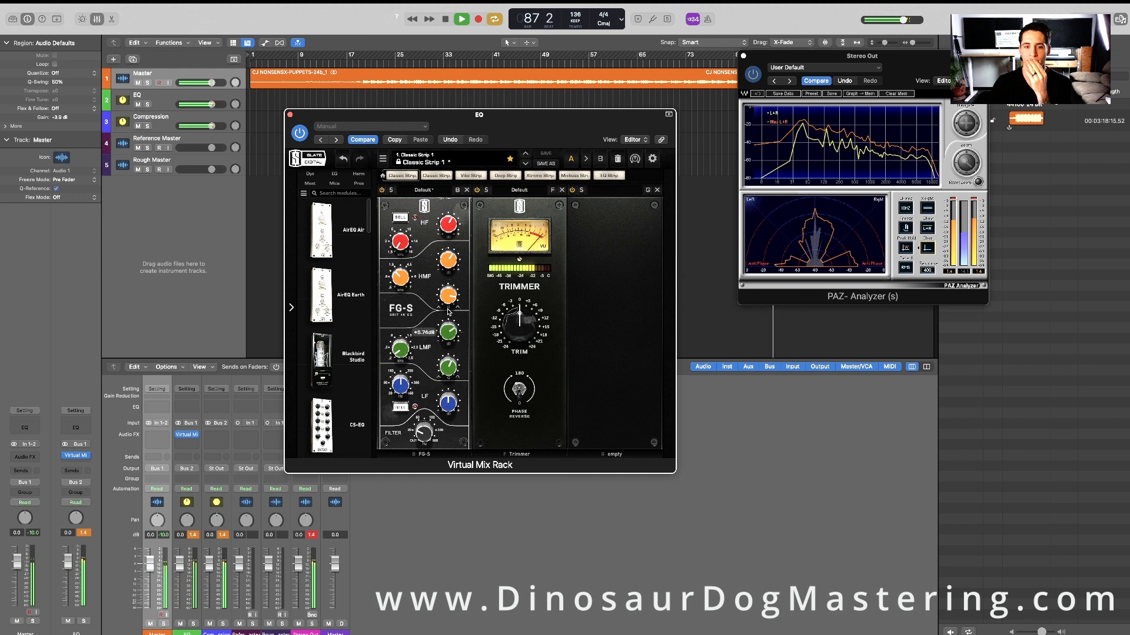
pyautogui.keyDown('alt'); pyautogui.click(449, 333); pyautogui.keyUp('alt')
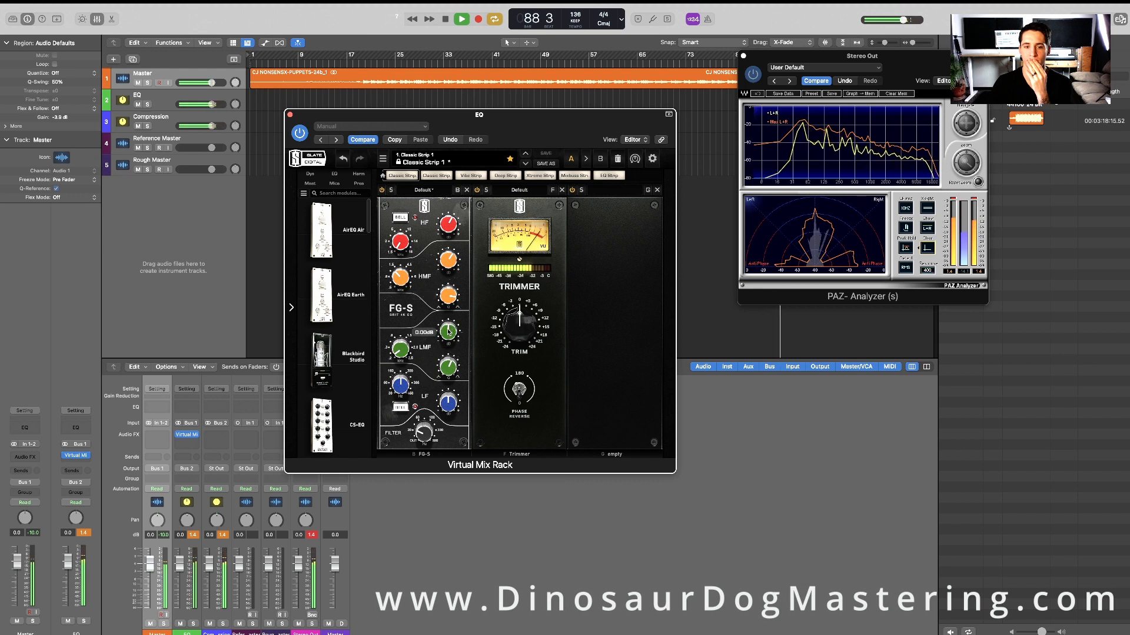
pyautogui.moveTo(449, 333); pyautogui.dragTo(449, 341)
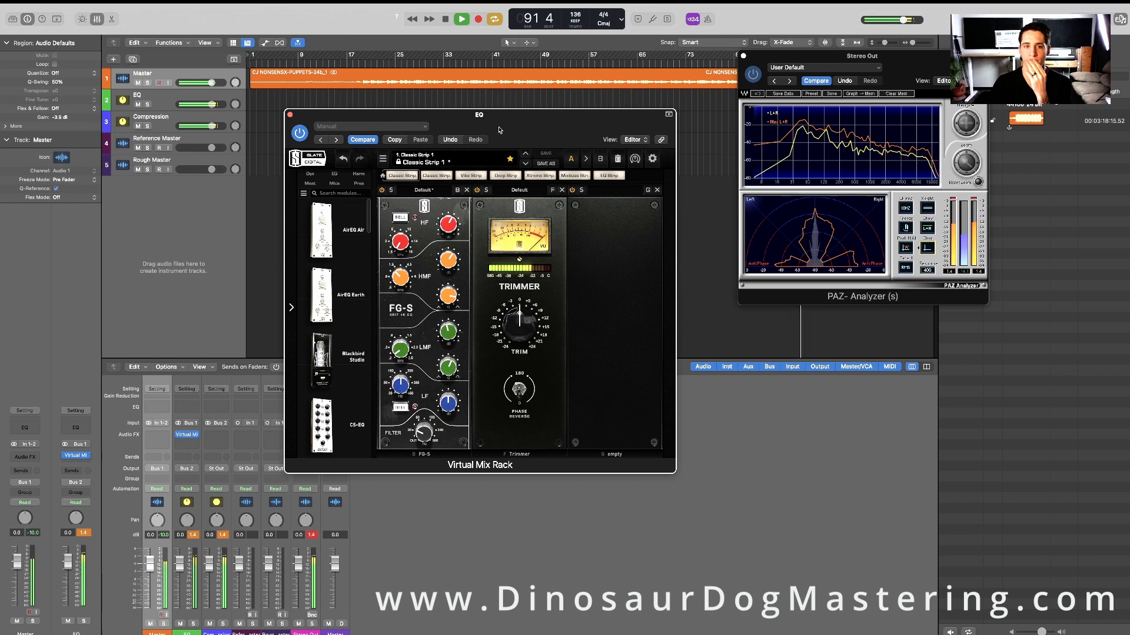
# - Add the Vintage Tube EQ below the Virtual Mix Rack and raise its Low Boost to about 2 at 80 Hz
pyautogui.moveTo(509, 115); pyautogui.dragTo(515, 121)
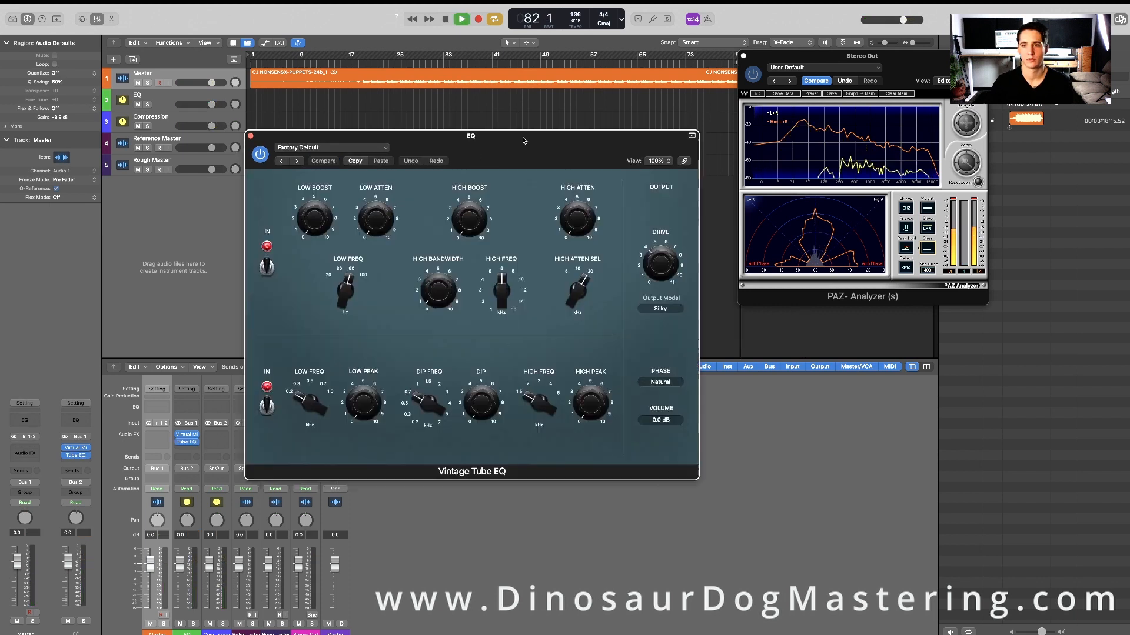
pyautogui.moveTo(545, 143); pyautogui.dragTo(545, 155)
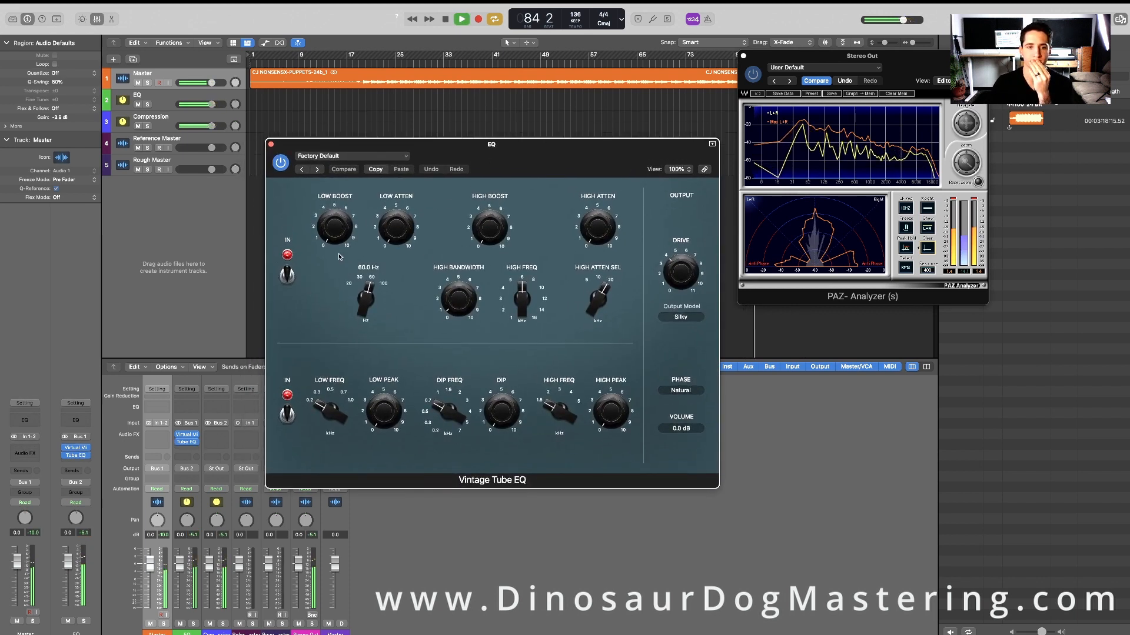
pyautogui.moveTo(337, 218); pyautogui.dragTo(340, 206)
pyautogui.moveTo(364, 289)
pyautogui.moveTo(364, 303); pyautogui.dragTo(365, 296)
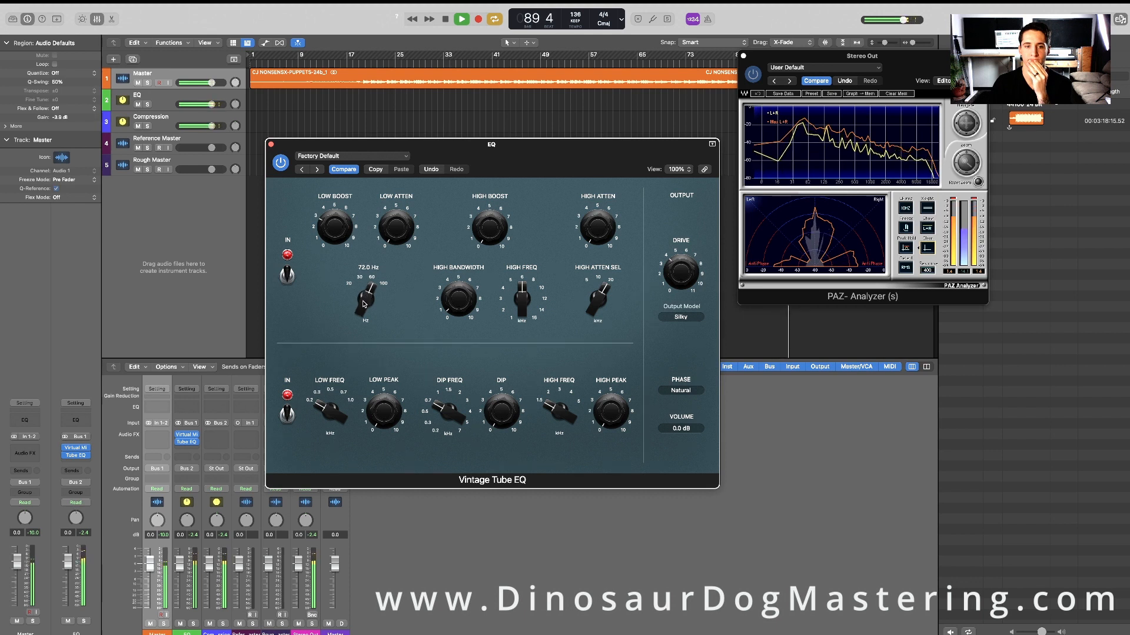
pyautogui.moveTo(363, 303); pyautogui.dragTo(363, 297)
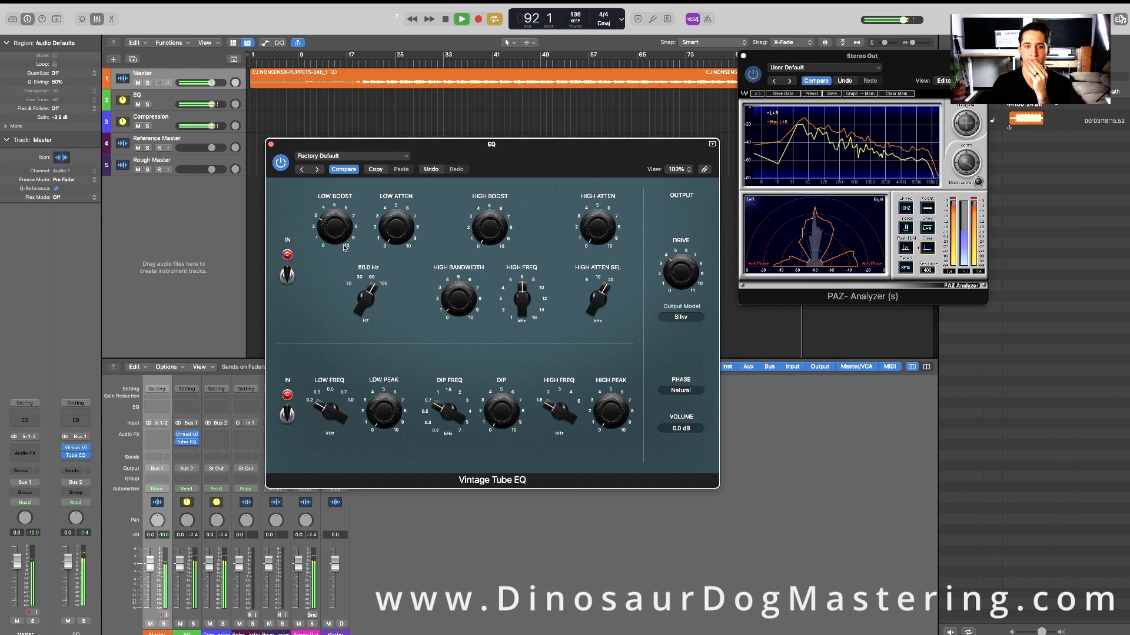
pyautogui.moveTo(345, 247); pyautogui.dragTo(338, 243)
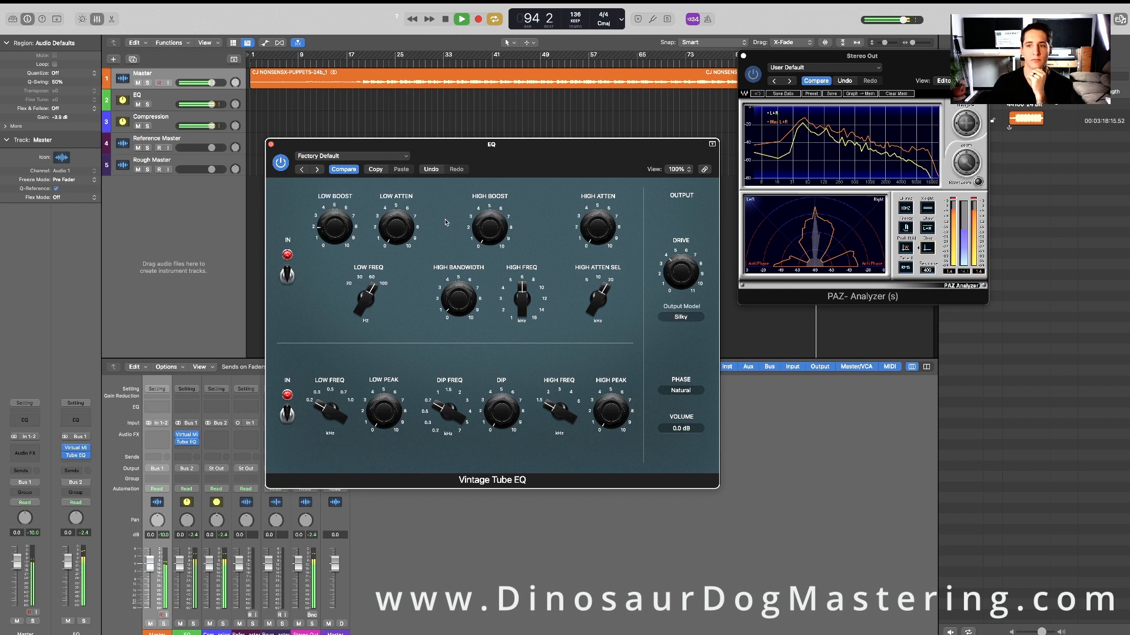
# - Adjust the Tube EQ's Low Atten by ear to 2.5 and stop playback
pyautogui.click(412, 234)
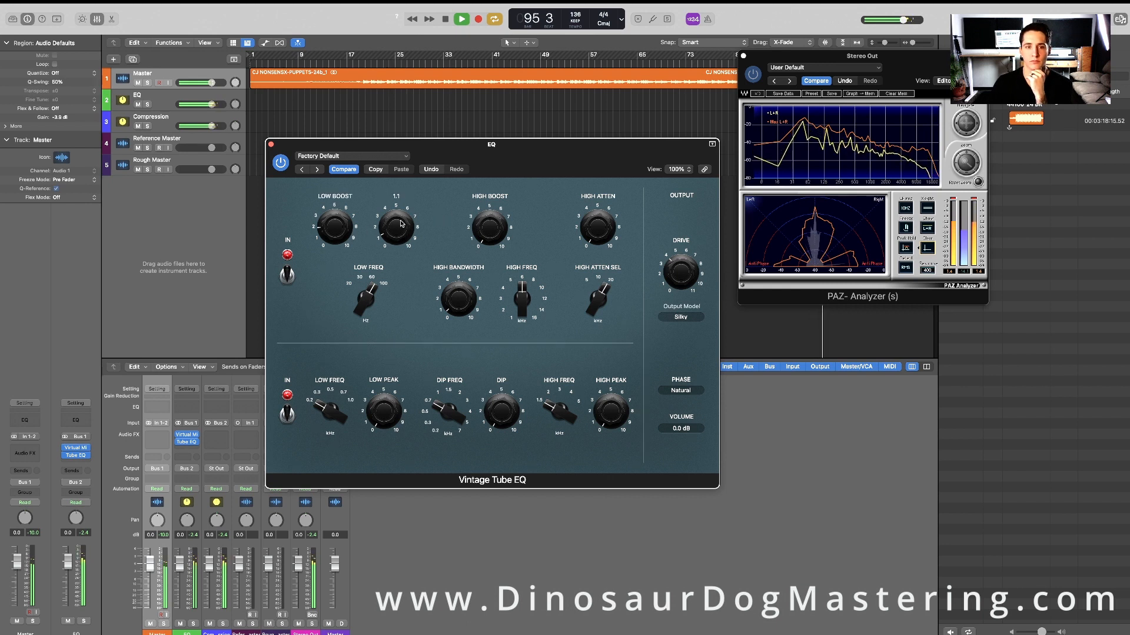
pyautogui.moveTo(402, 233); pyautogui.dragTo(398, 223)
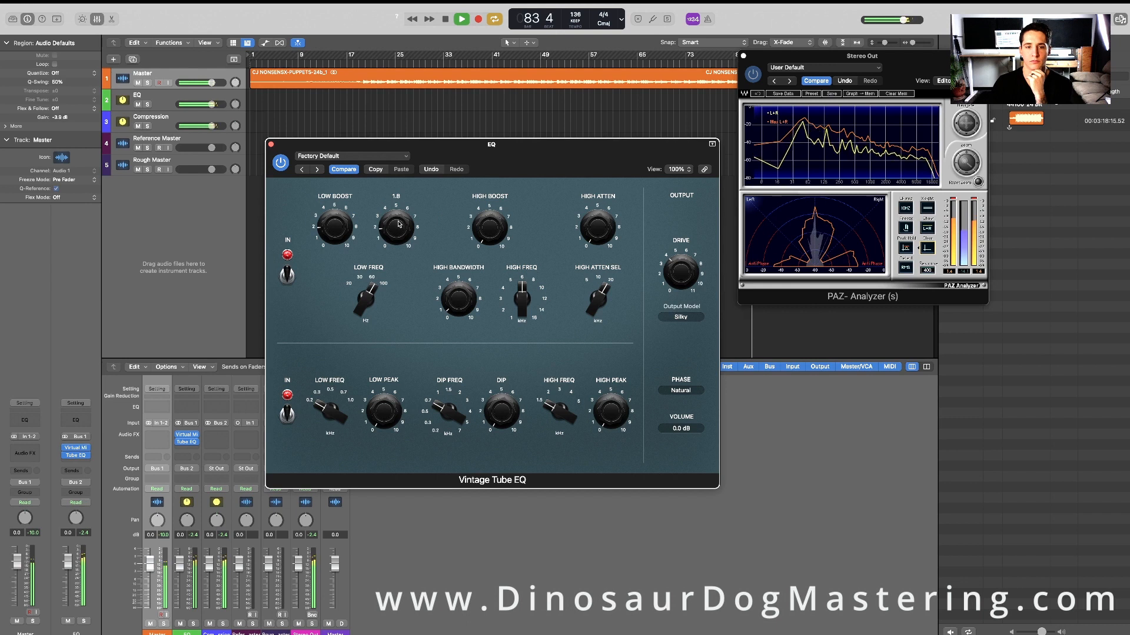
pyautogui.moveTo(399, 222)
pyautogui.mouseDown()
pyautogui.moveTo(399, 207)
pyautogui.moveTo(399, 232)
pyautogui.mouseUp()
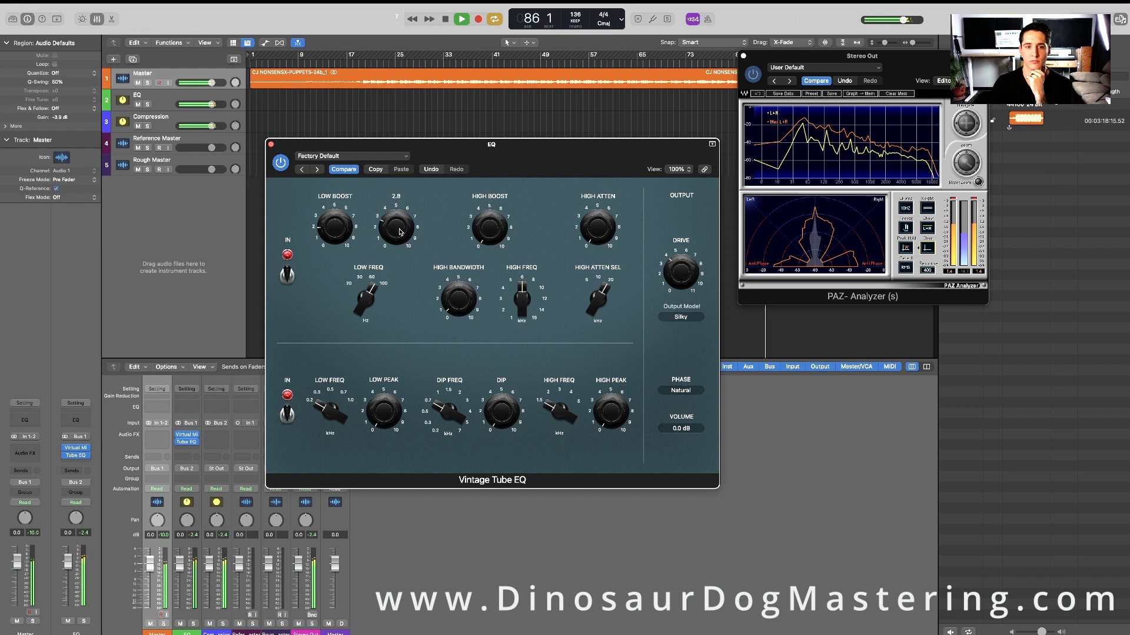
pyautogui.press('space')
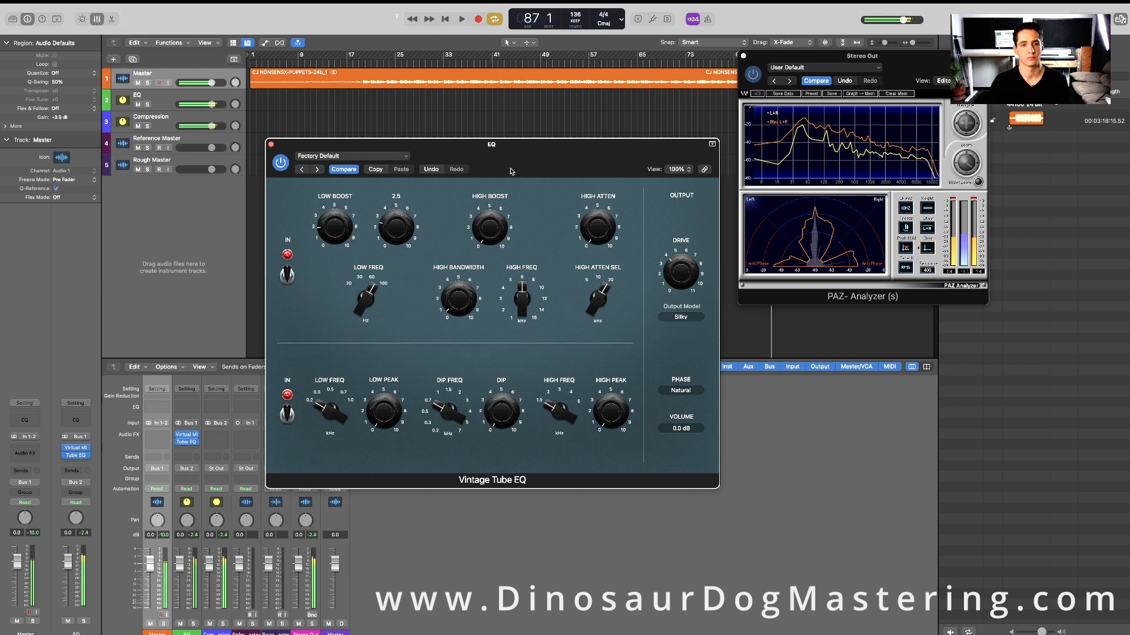
# - Lower the Tube EQ's Low Atten to 2.2 and move its window slightly higher
pyautogui.moveTo(399, 221); pyautogui.dragTo(399, 227)
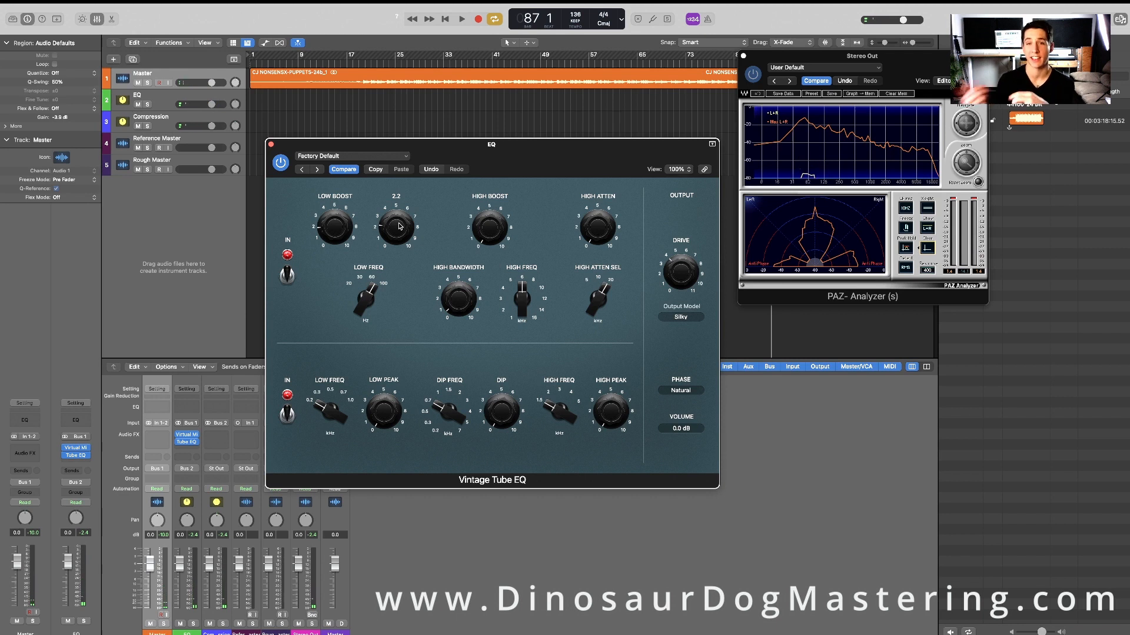
pyautogui.moveTo(601, 160); pyautogui.dragTo(586, 153)
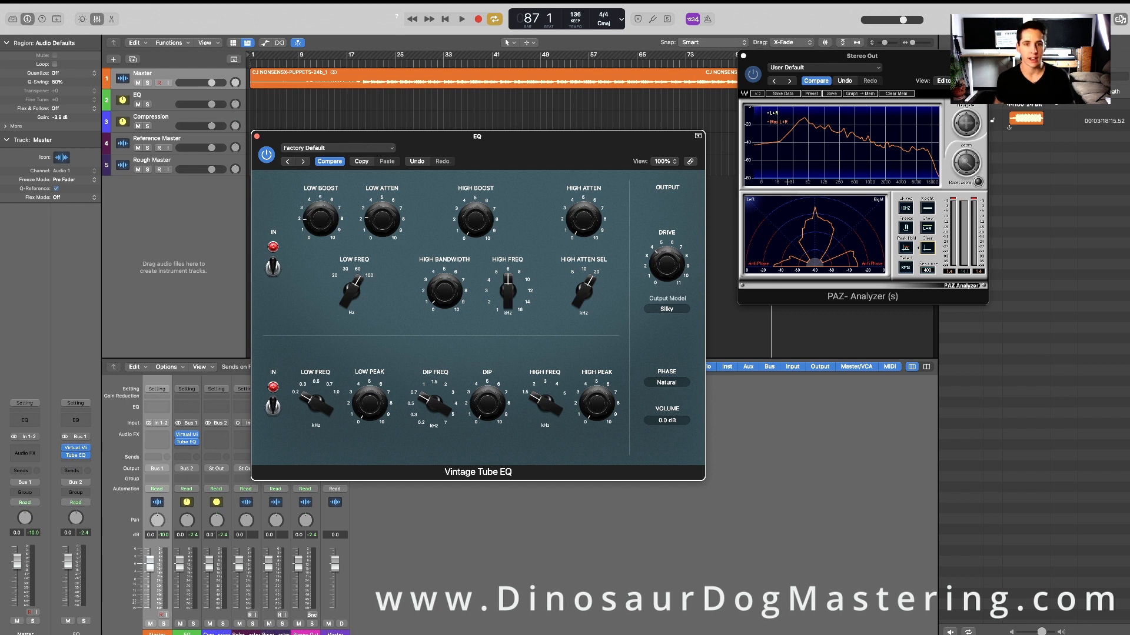
pyautogui.moveTo(506, 165); pyautogui.dragTo(538, 142)
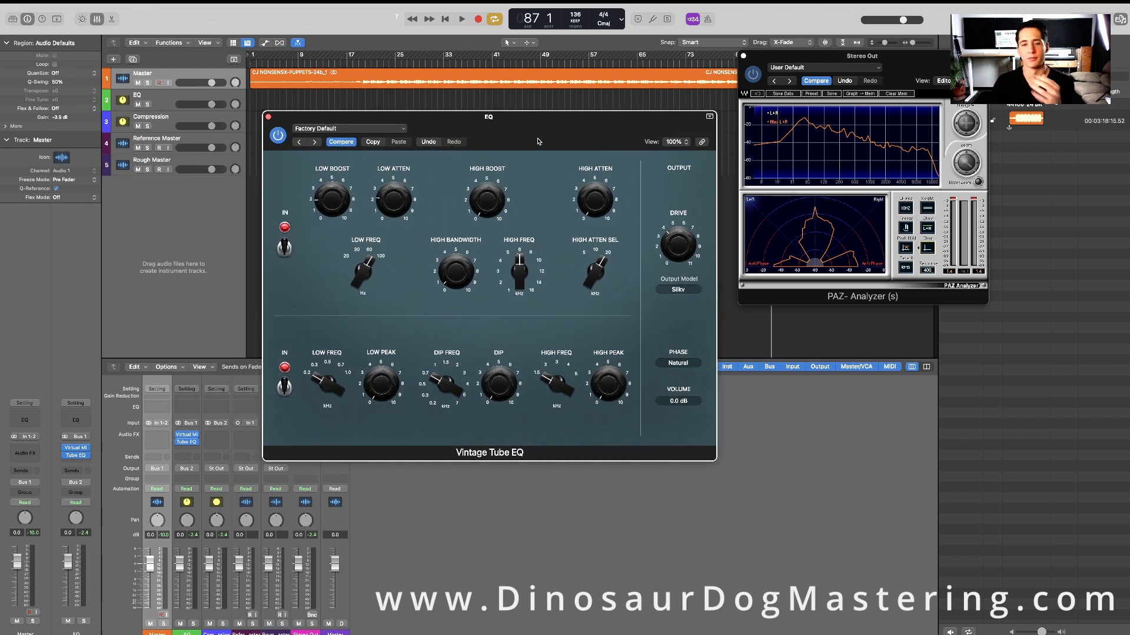
# - Resume playback, boost the Tube EQ's High Peak to 9.9 and sweep its High Freq by ear up to around 3 kHz
pyautogui.press('space')
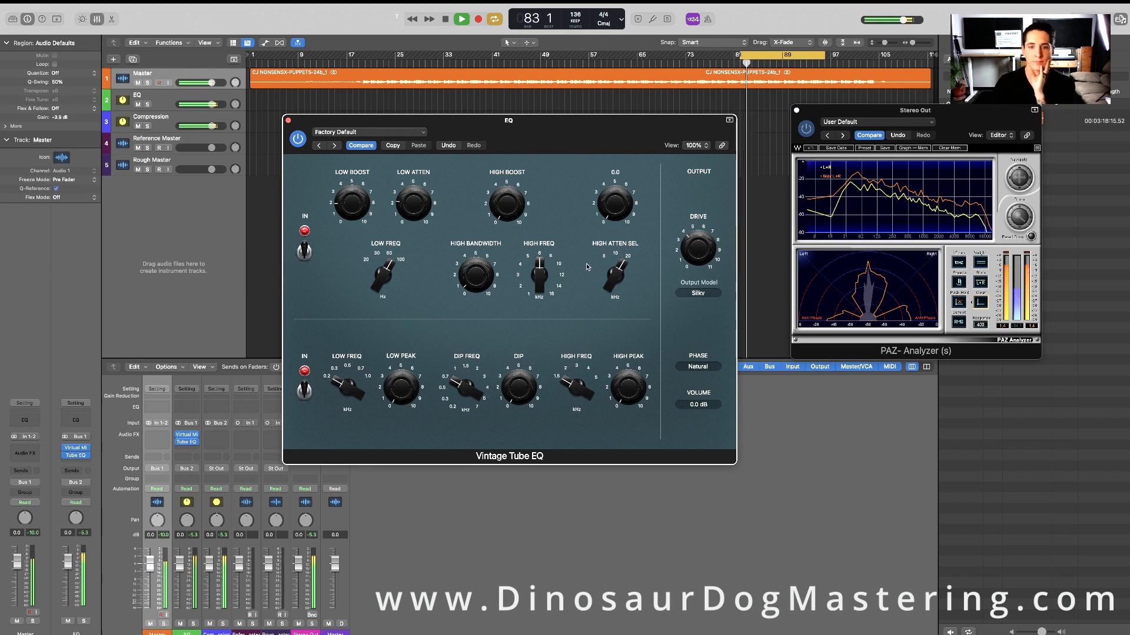
pyautogui.moveTo(577, 391); pyautogui.dragTo(628, 381)
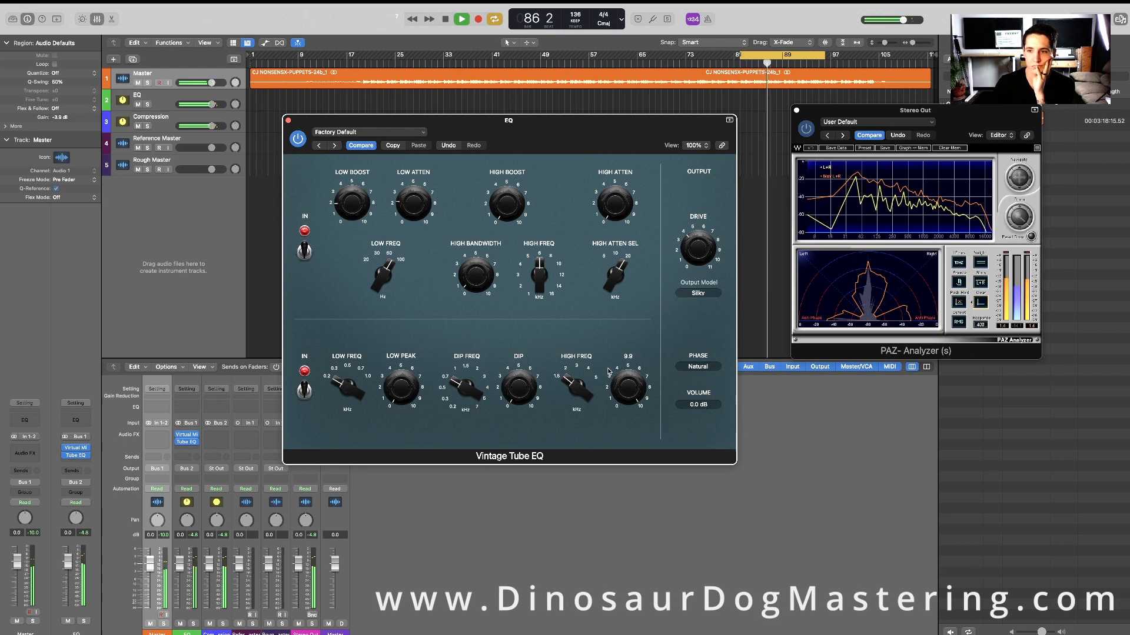
pyautogui.moveTo(577, 372)
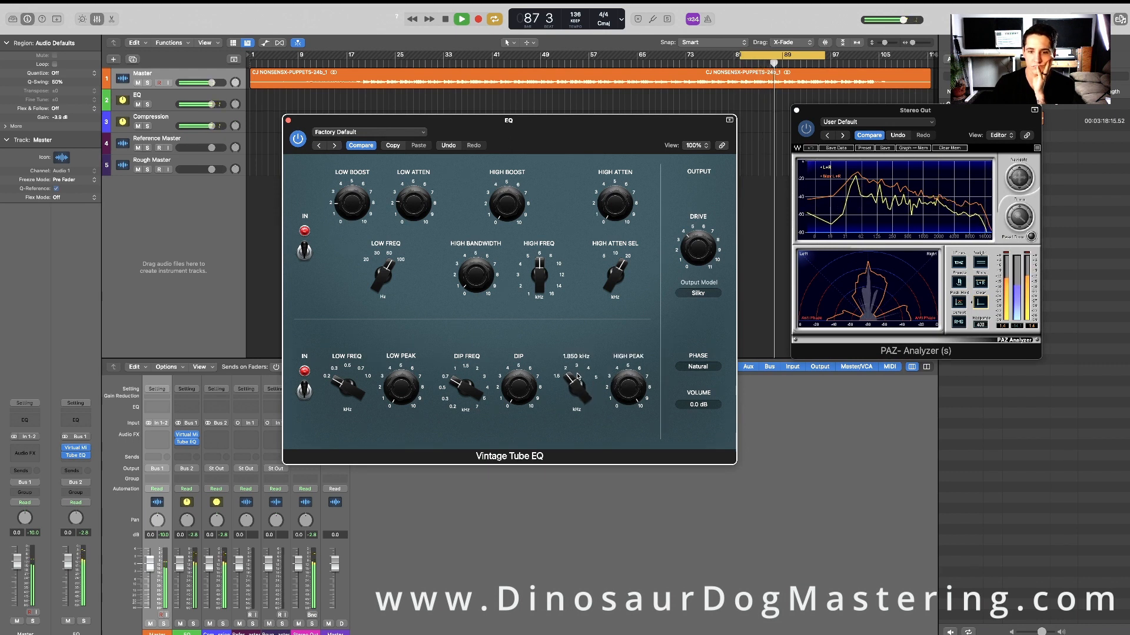
pyautogui.moveTo(575, 388); pyautogui.dragTo(578, 392)
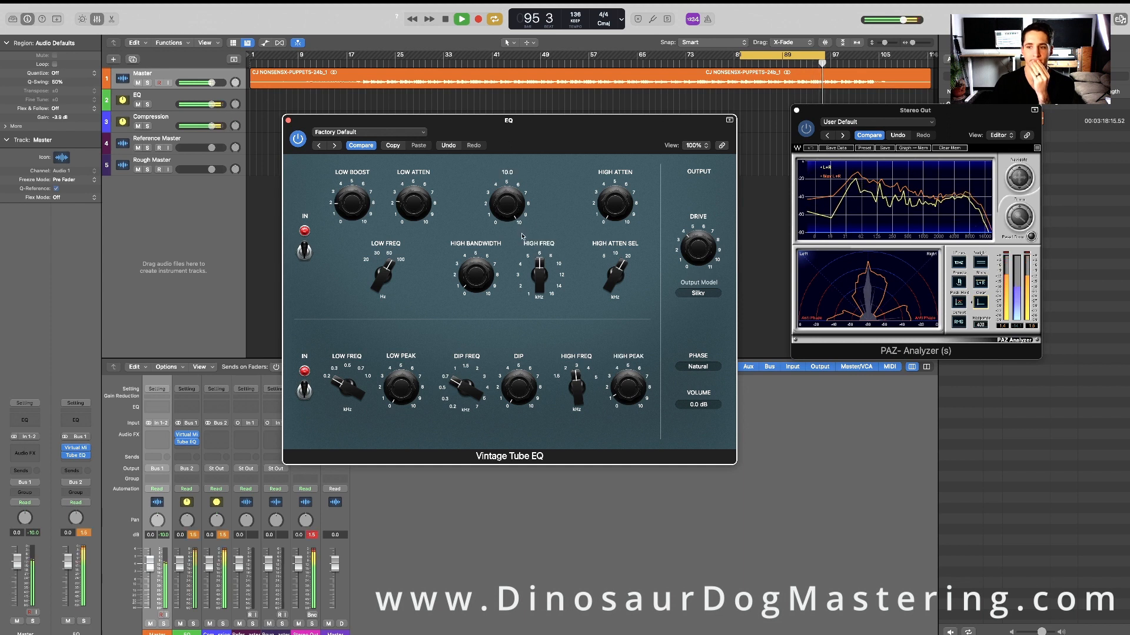
# - Widen High Bandwidth to 10.0, tune High Freq by ear with High Boost raised, and bring High Boost down to 2.9
pyautogui.moveTo(550, 266); pyautogui.dragTo(551, 280)
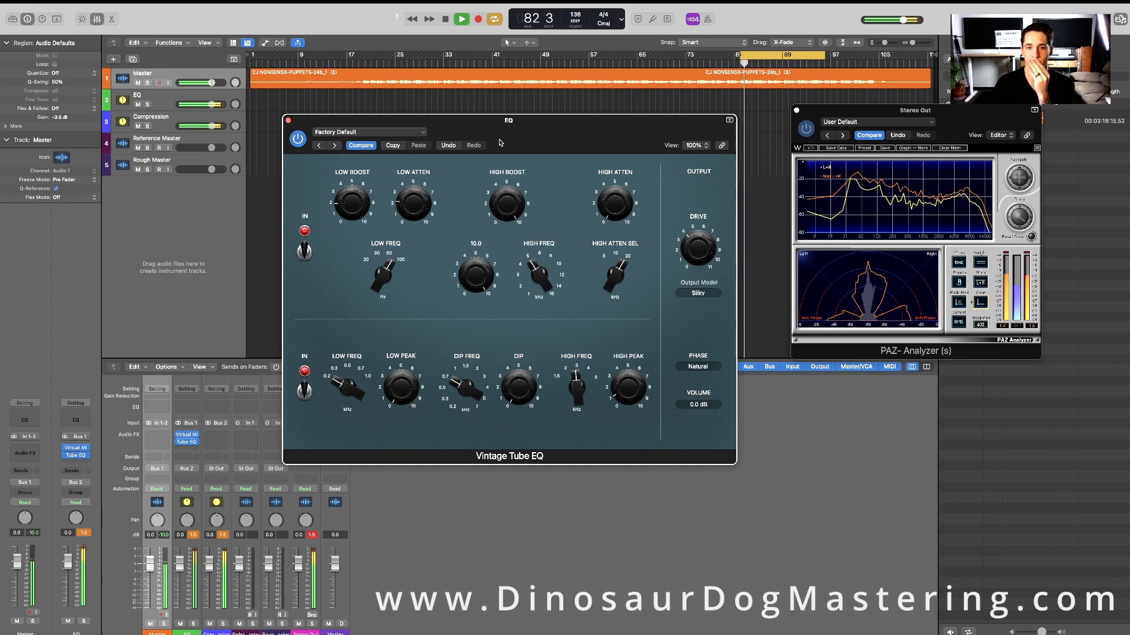
pyautogui.moveTo(538, 285); pyautogui.dragTo(538, 293)
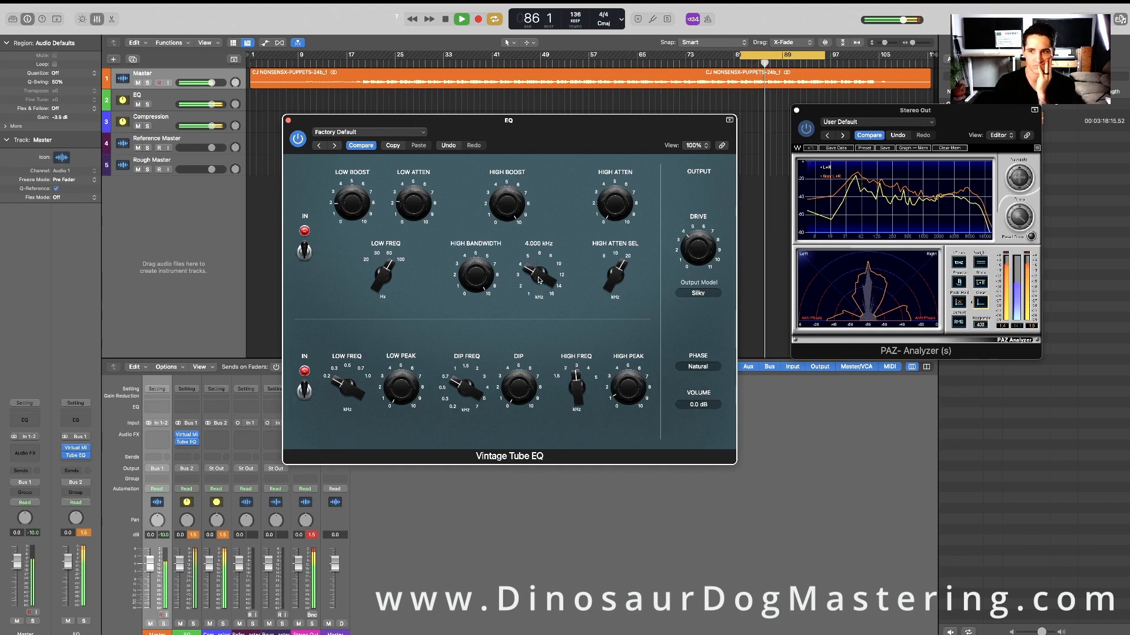
pyautogui.moveTo(540, 281); pyautogui.dragTo(540, 275)
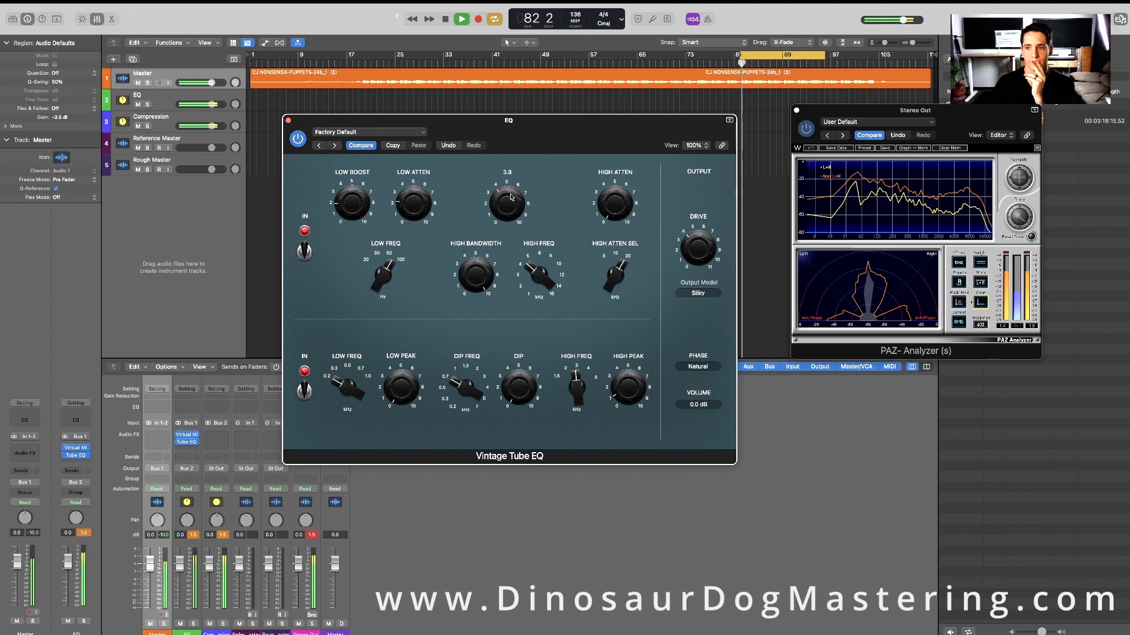
pyautogui.moveTo(511, 197); pyautogui.dragTo(511, 200)
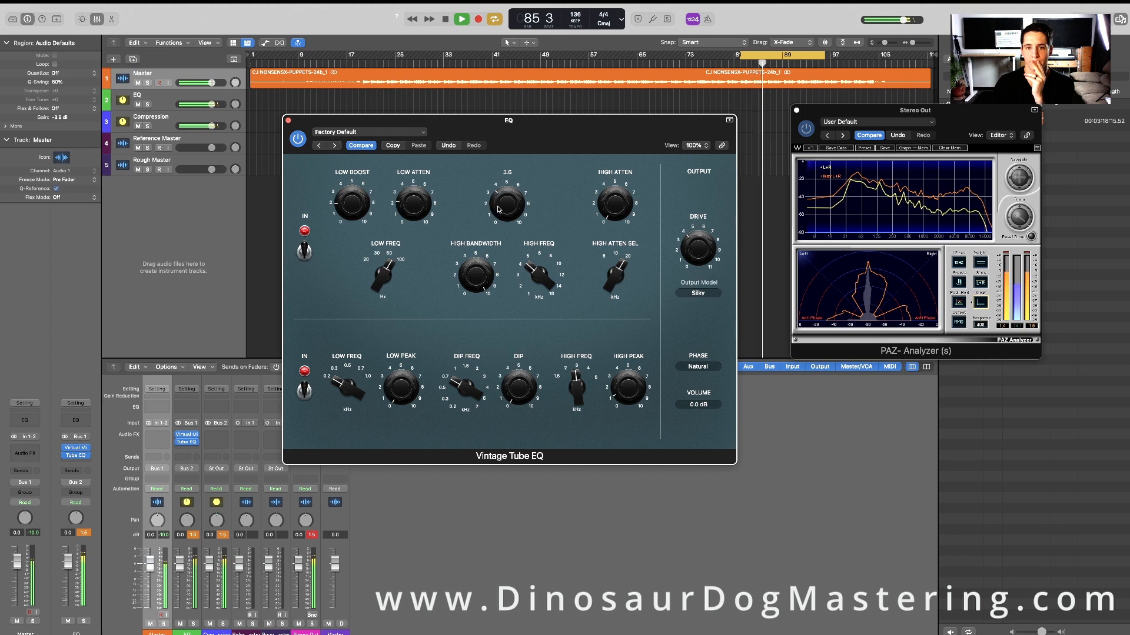
pyautogui.moveTo(503, 205)
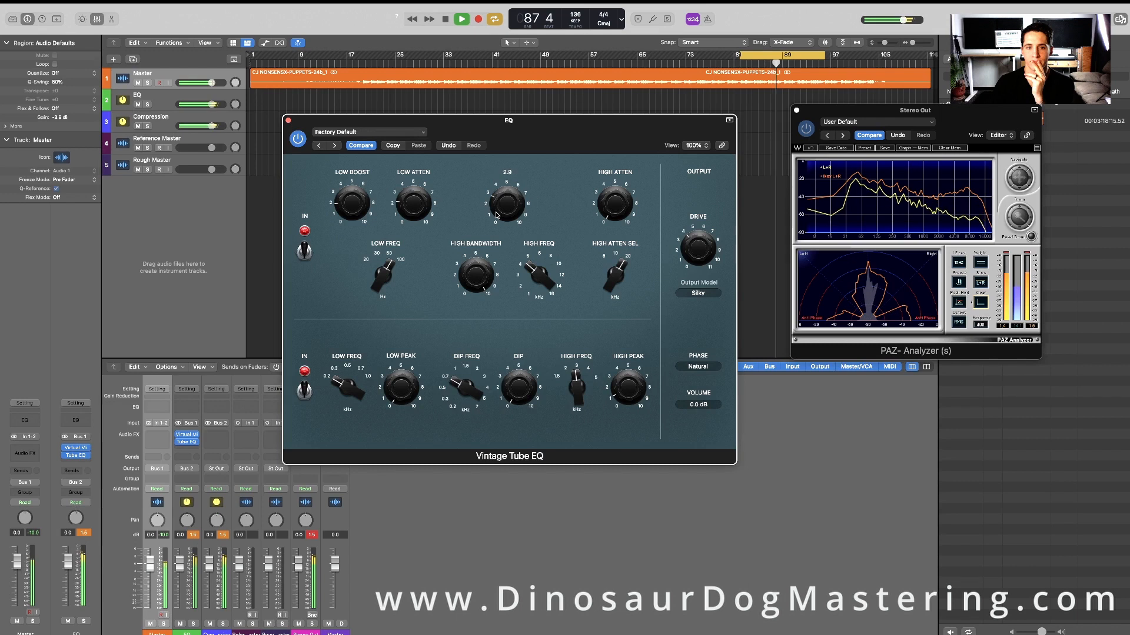
# - Close the Tube EQ and add Clariphonic DSP MKII below it on the EQ channel, moving its window clear of the analyzer
pyautogui.click(288, 121)
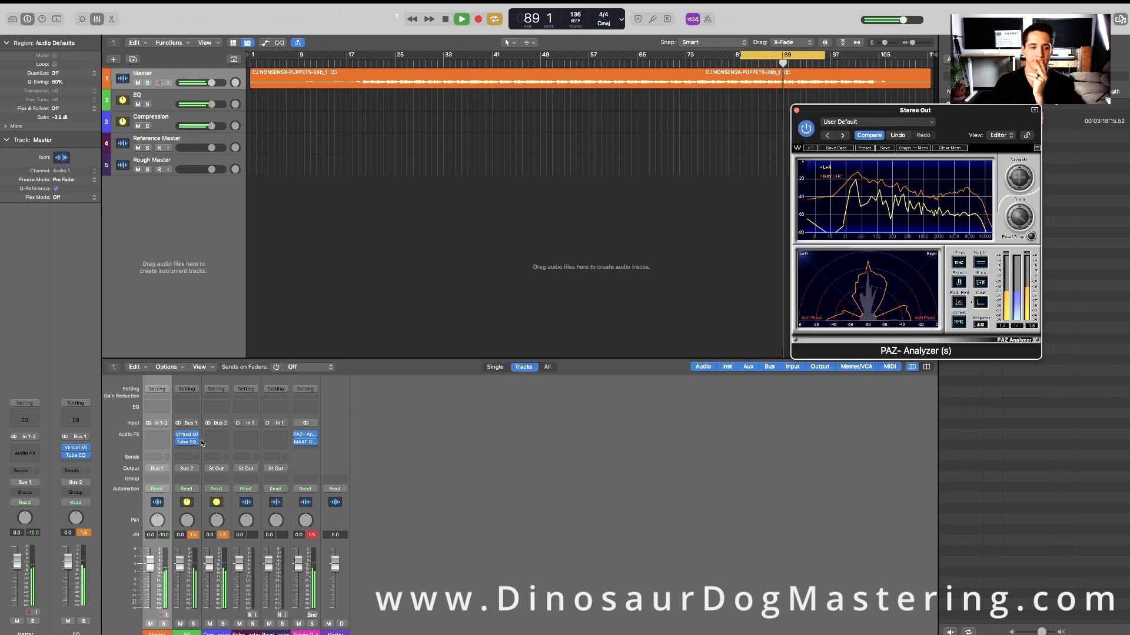
pyautogui.click(190, 450)
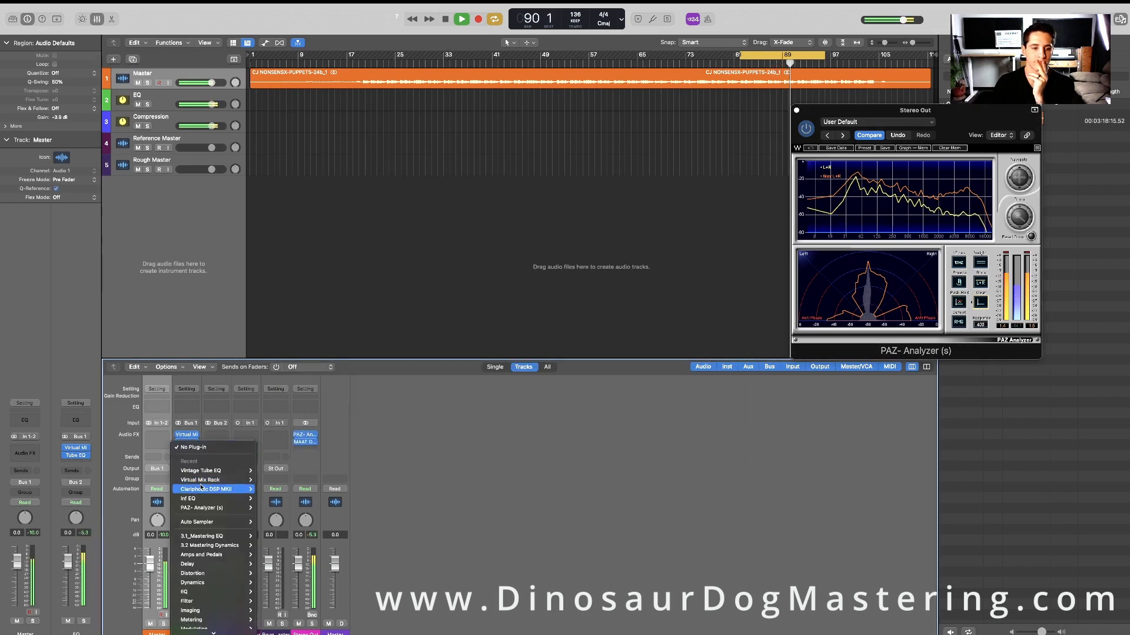
pyautogui.click(580, 250)
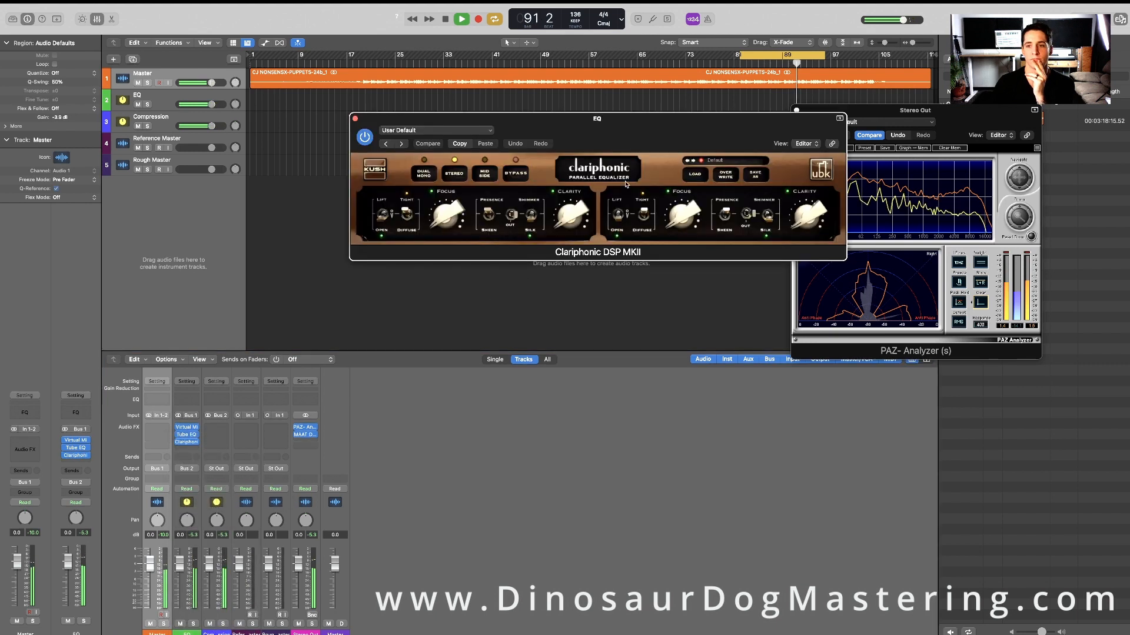
pyautogui.moveTo(594, 118); pyautogui.dragTo(488, 216)
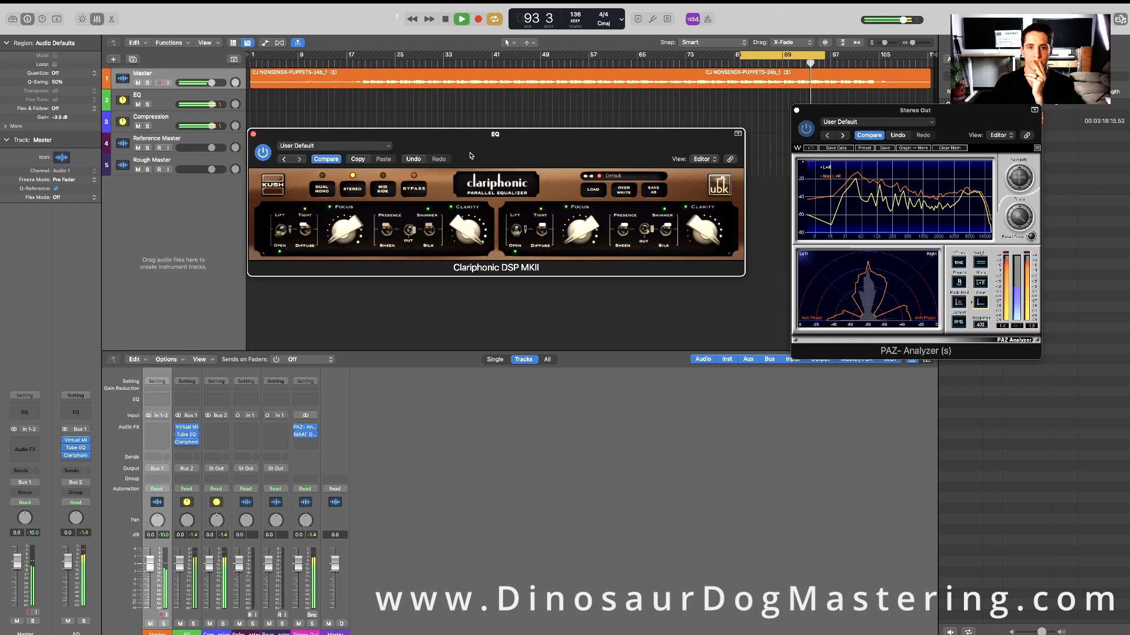
pyautogui.moveTo(466, 160); pyautogui.dragTo(488, 239)
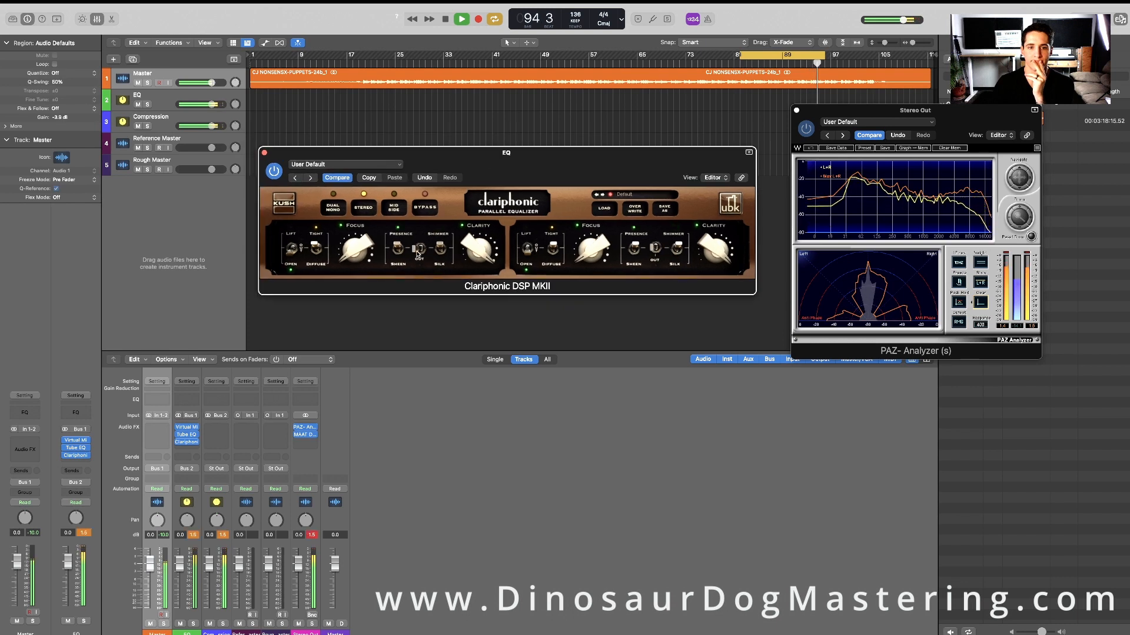
# - Adjust the Clariphonic's Clarity and Focus amounts by ear with Focus set to Open and Diffuse, and close the plug-in
pyautogui.moveTo(471, 243); pyautogui.dragTo(468, 325)
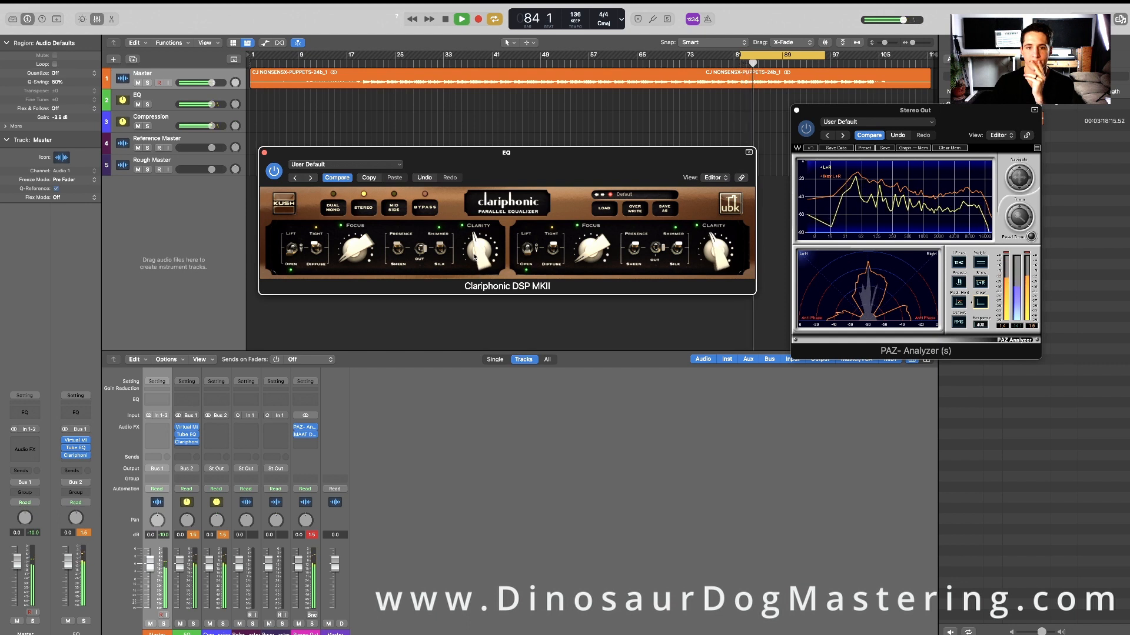
pyautogui.moveTo(475, 254); pyautogui.dragTo(481, 217)
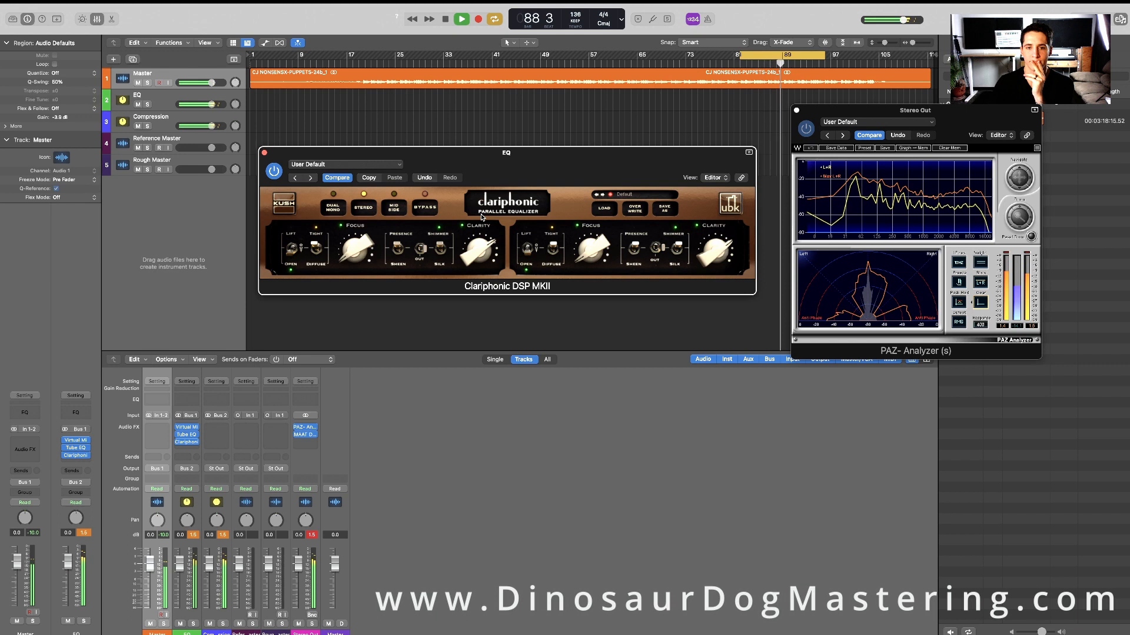
pyautogui.moveTo(357, 246); pyautogui.dragTo(316, 254)
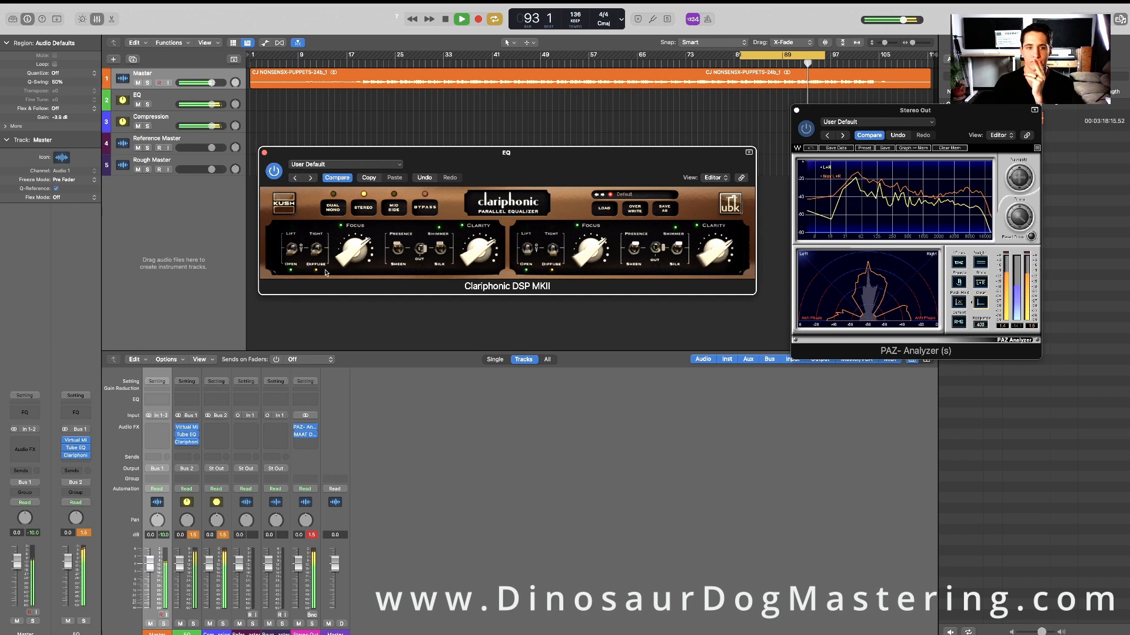
pyautogui.click(290, 247)
pyautogui.click(292, 247)
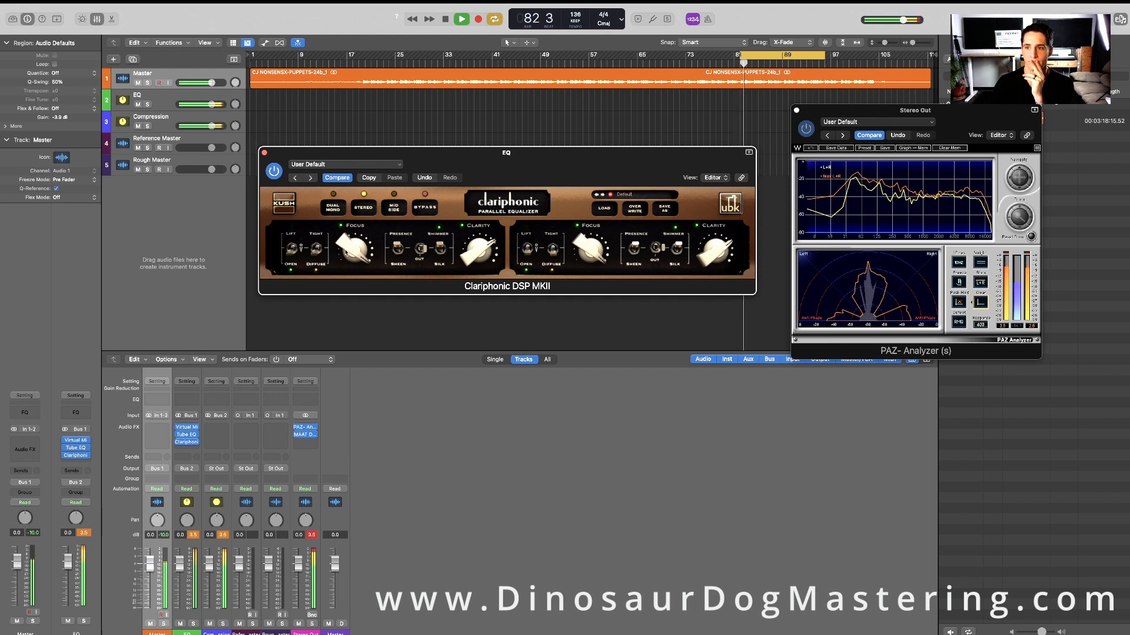
pyautogui.moveTo(346, 252); pyautogui.dragTo(356, 266)
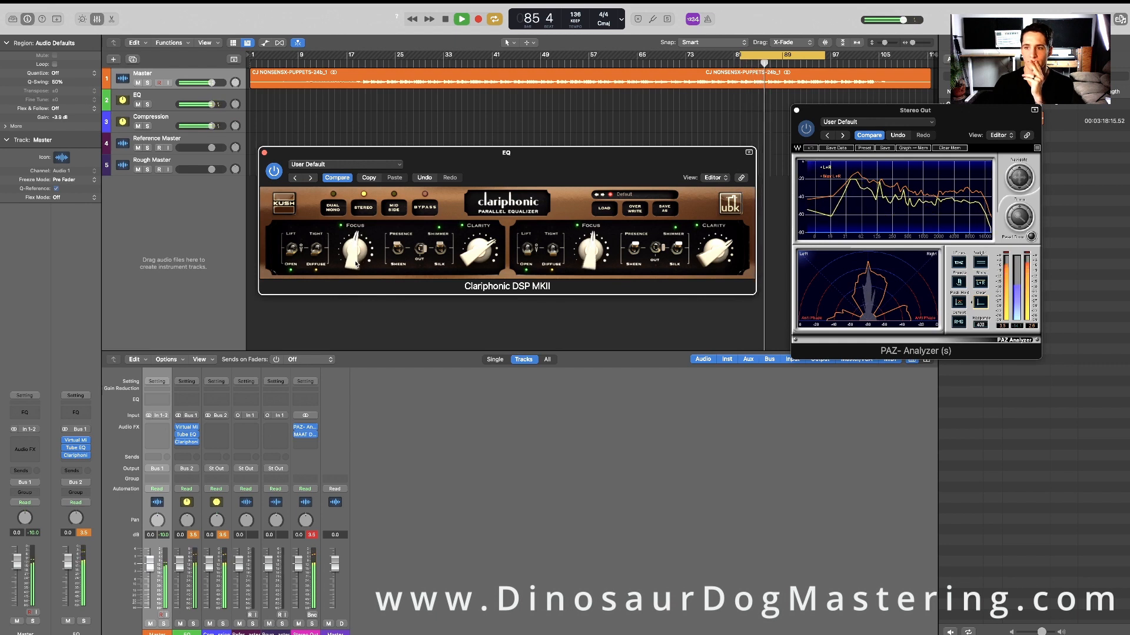
pyautogui.click(264, 154)
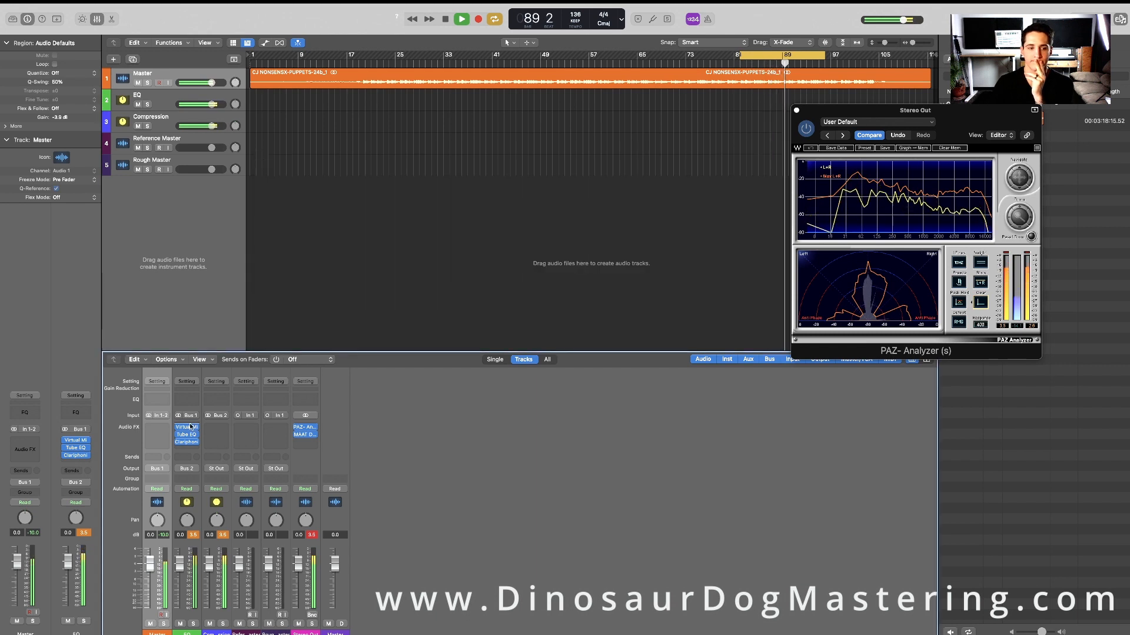
# - Bypass and re-enable all three EQ channel plug-ins to compare the sound, and close the PAZ-Analyzer
pyautogui.keyDown('alt'); pyautogui.click(178, 427); pyautogui.keyUp('alt')
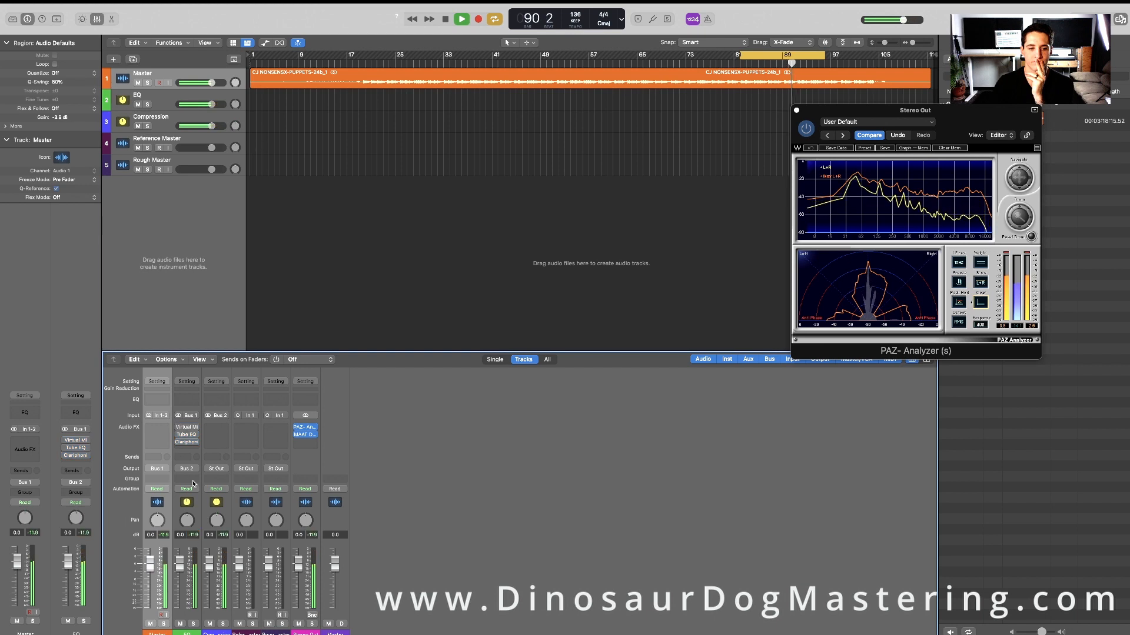
pyautogui.keyDown('alt'); pyautogui.click(179, 427); pyautogui.keyUp('alt')
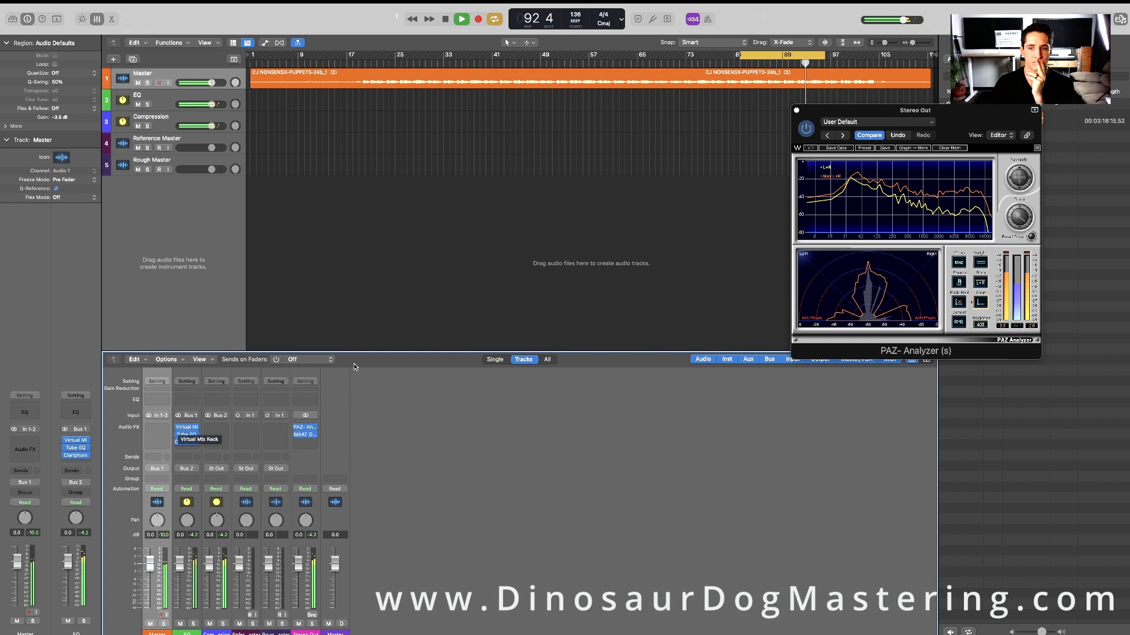
pyautogui.moveTo(956, 122); pyautogui.dragTo(642, 161)
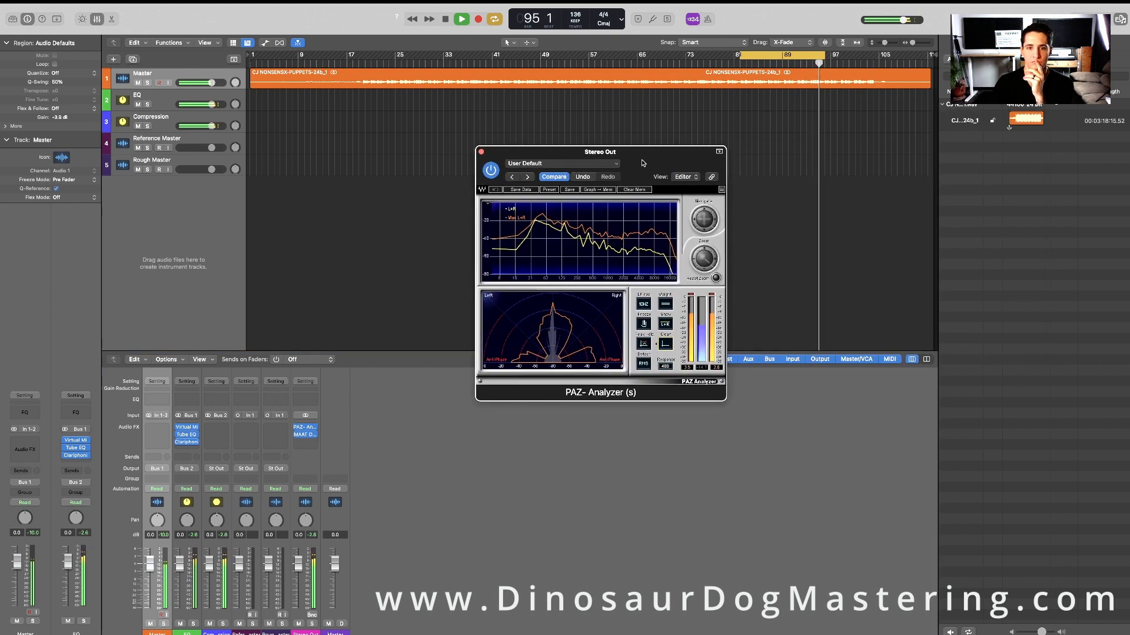
pyautogui.click(481, 153)
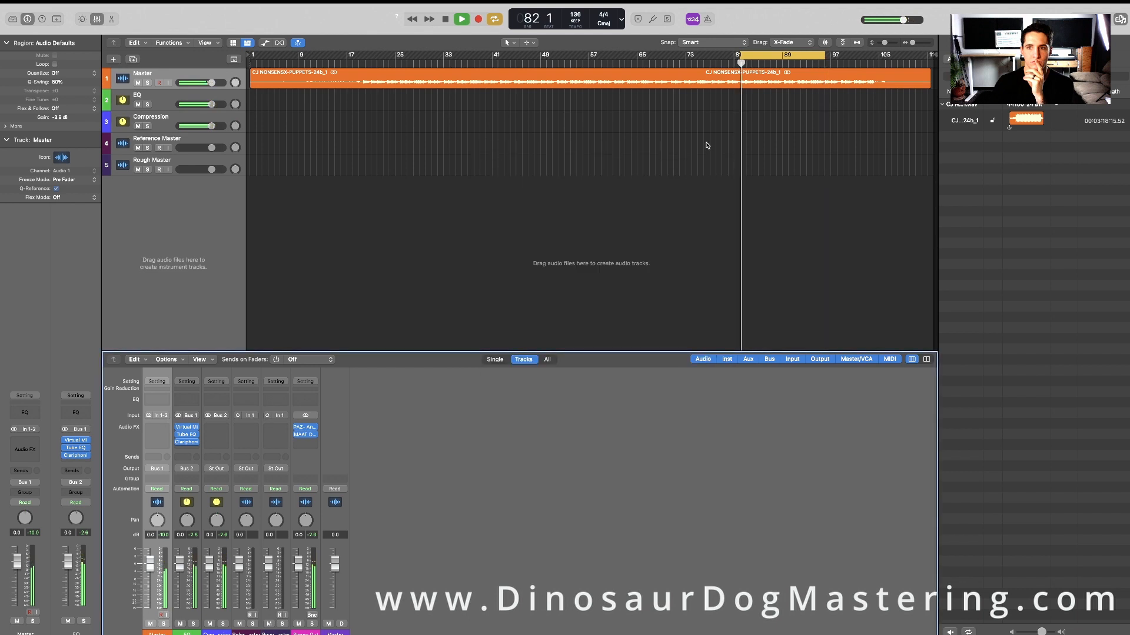
# - Turn off cycle playback, listen to the song from around bar 37 and stop playback
pyautogui.click(790, 57)
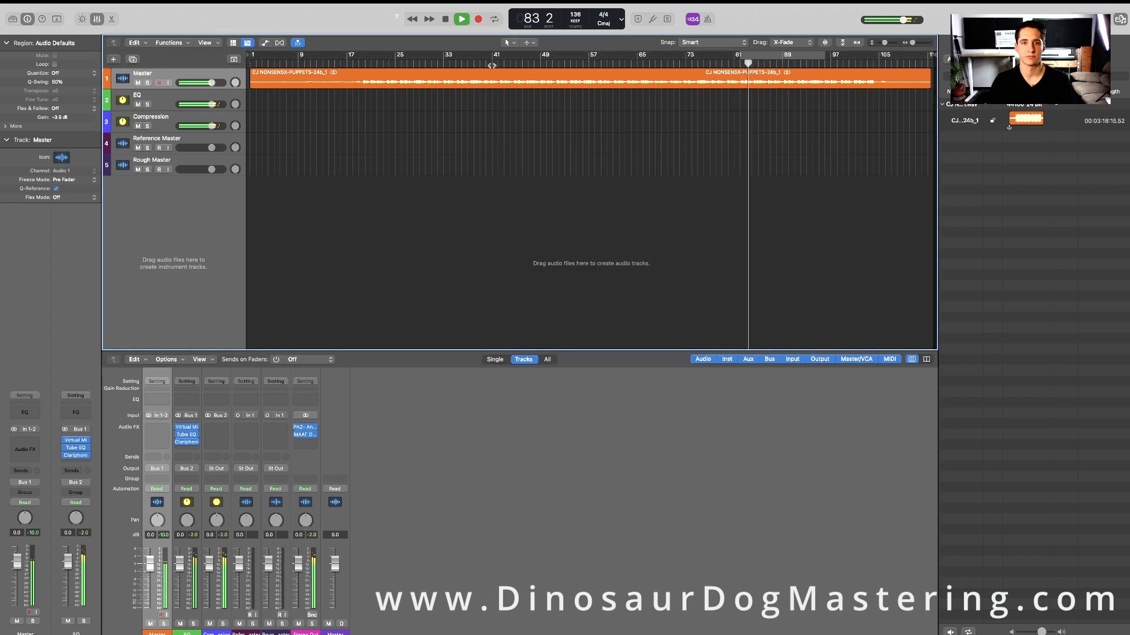
pyautogui.click(475, 59)
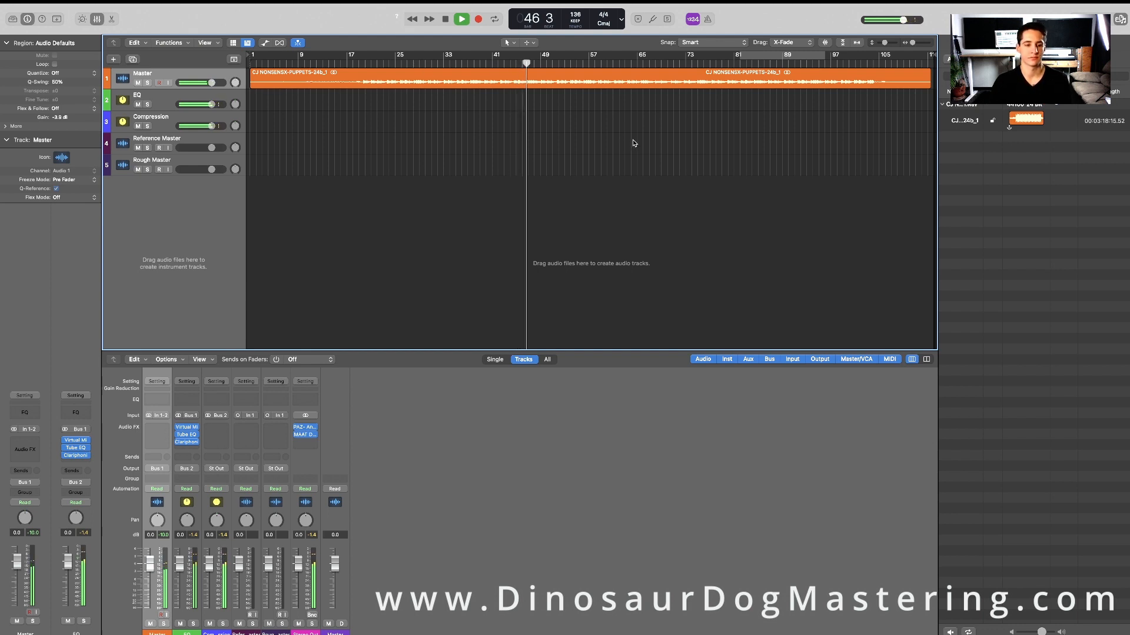
pyautogui.press('space')
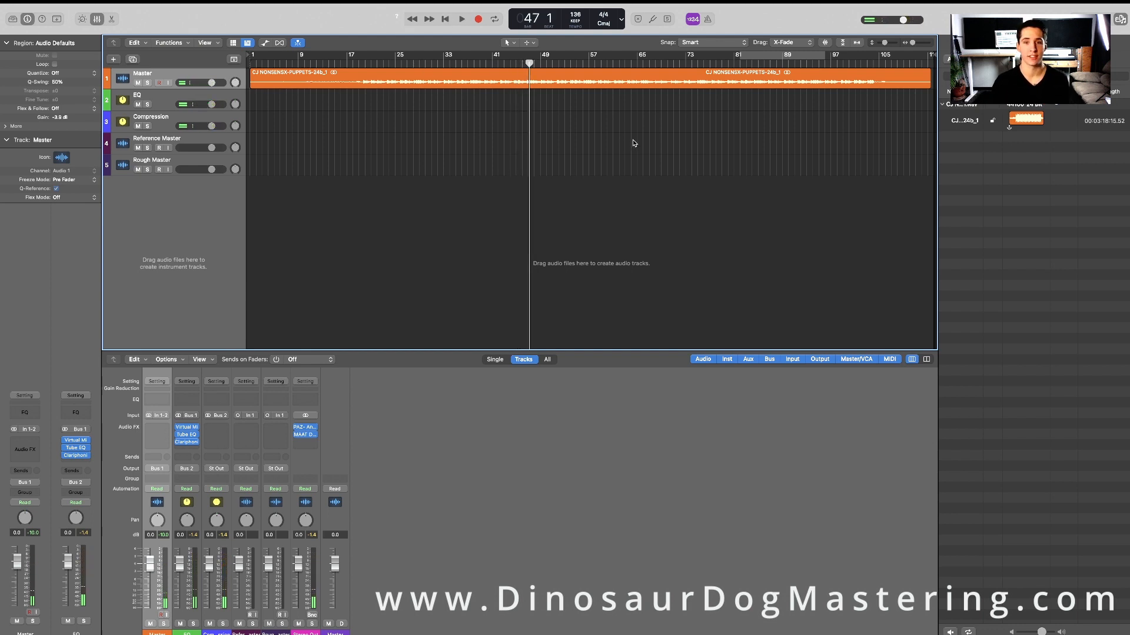